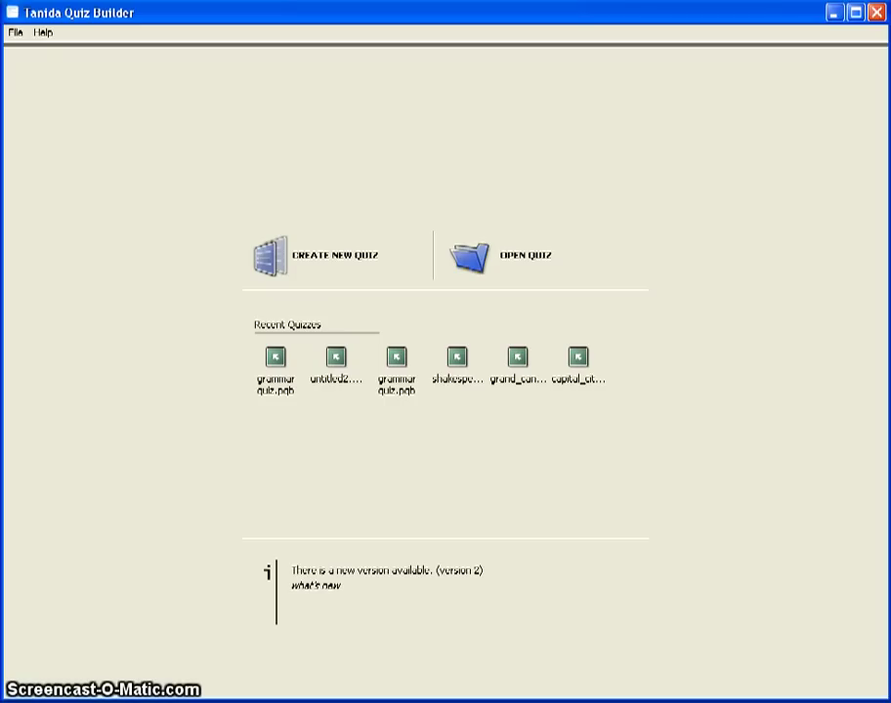
- Display the program's version and licence information
click(49, 34)
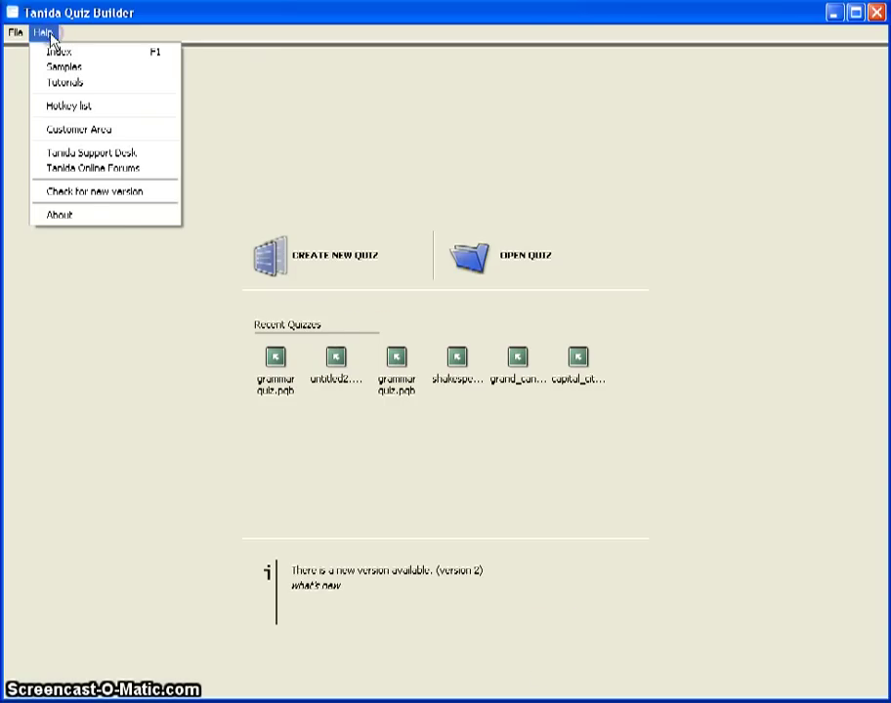
click(120, 213)
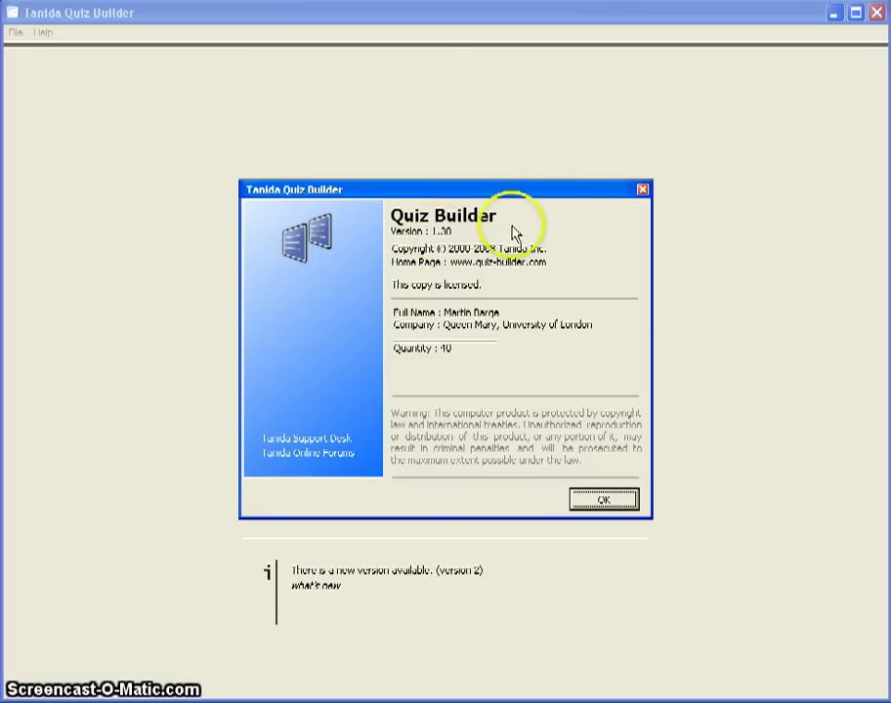
drag(571, 195, 575, 137)
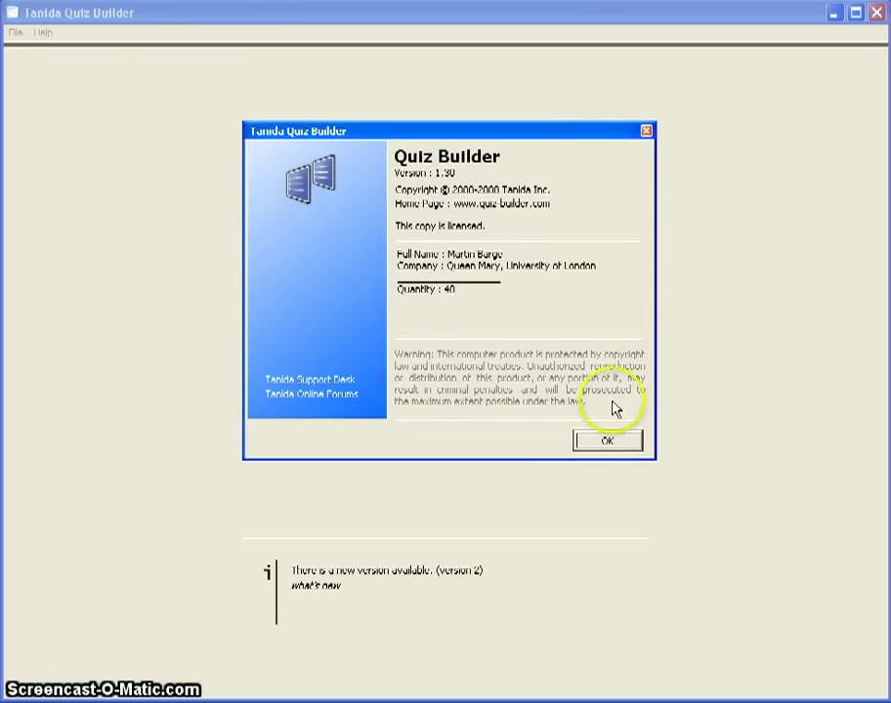
- Close the version info, create blank quiz Untitled3 and show the question types
click(612, 441)
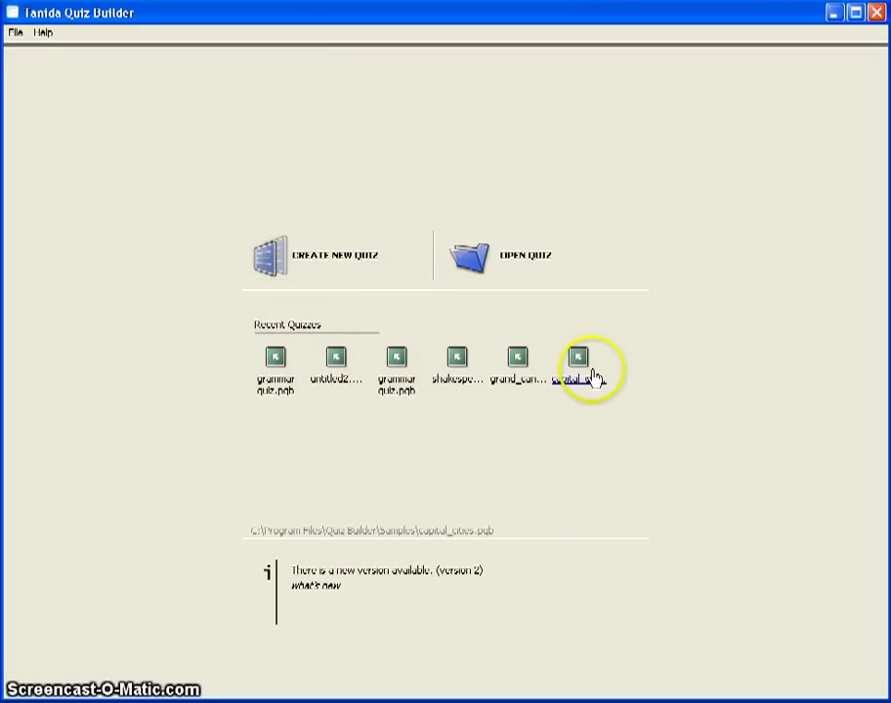
click(334, 256)
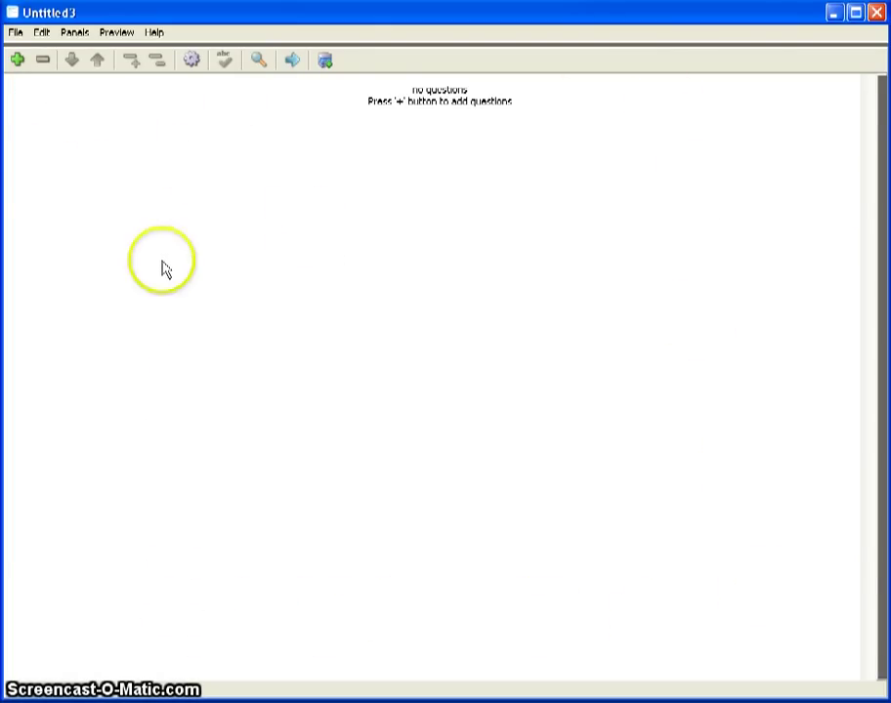
click(18, 61)
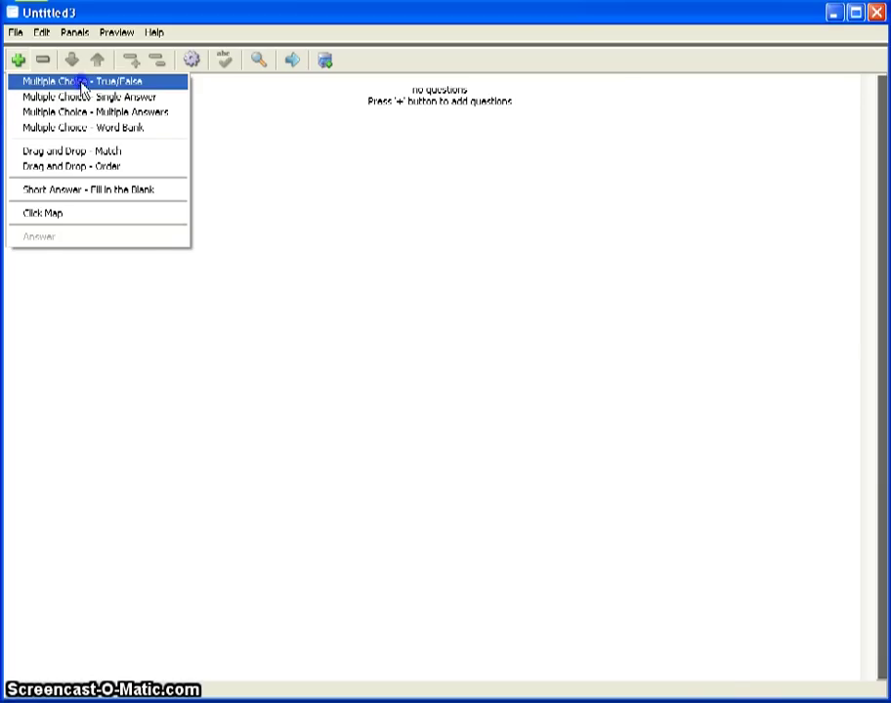
- Add Question 1 as a Multiple Choice True/False question with True and False choices
click(82, 83)
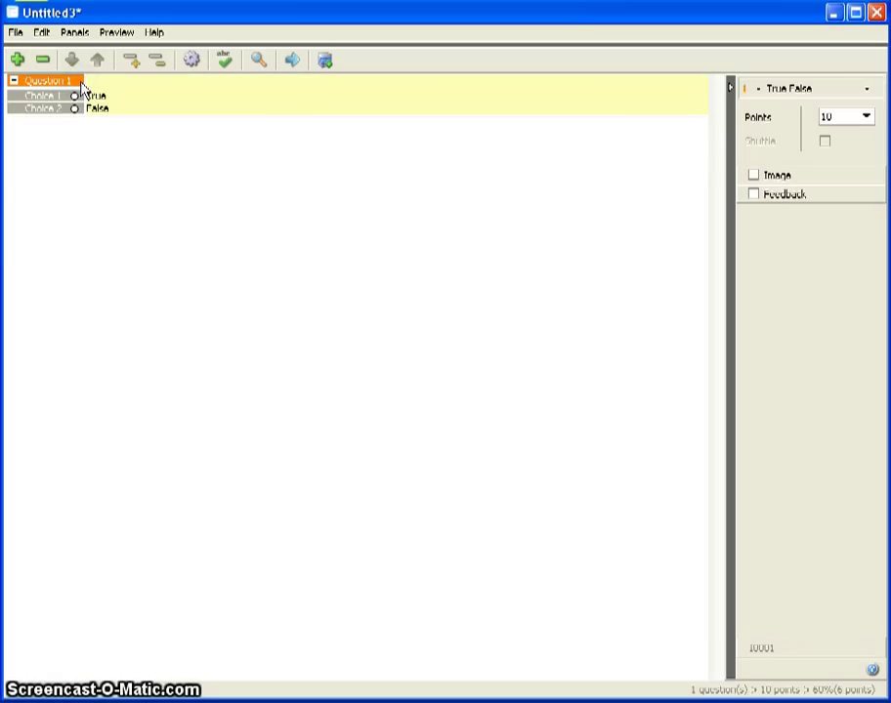
click(129, 81)
mouse_move(130, 81)
mouse_down()
mouse_move(139, 95)
mouse_move(103, 106)
mouse_move(81, 105)
mouse_move(86, 91)
mouse_up()
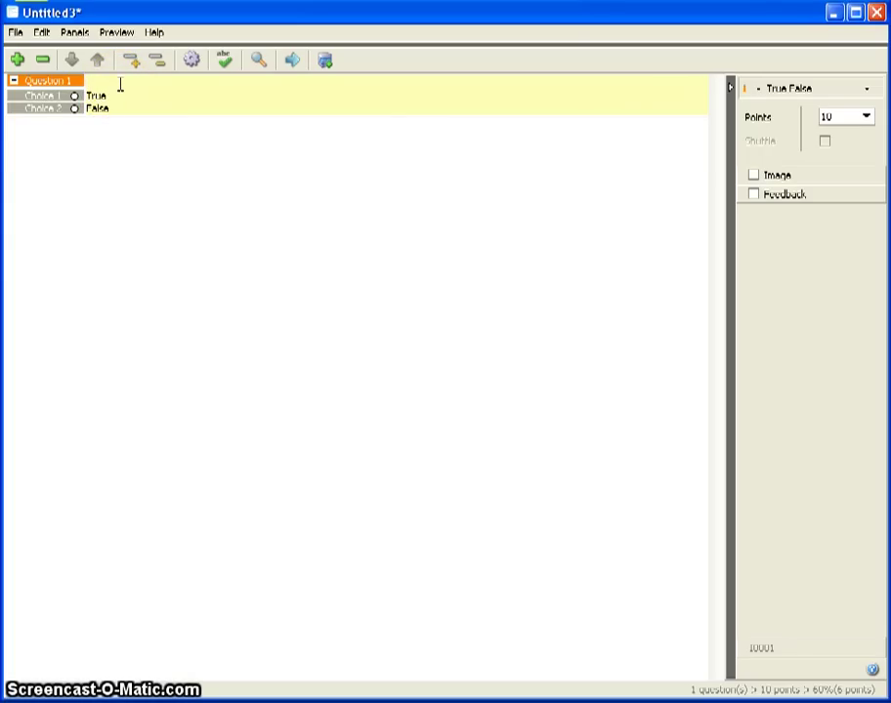
- Add a Question 1 scenario instruction beginning 'Decide whether the following is'
right_click(43, 86)
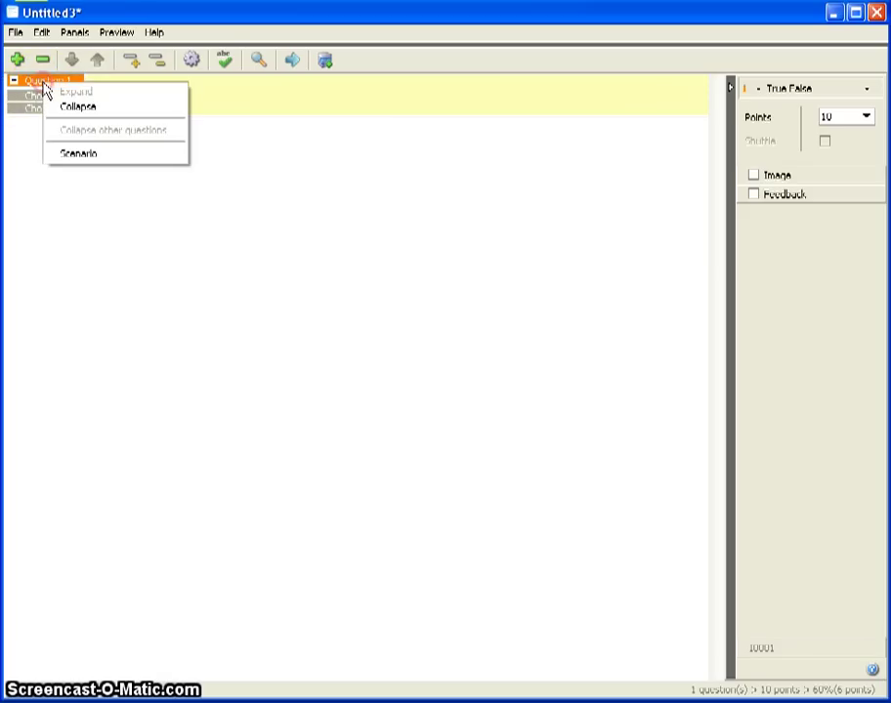
click(80, 153)
click(109, 79)
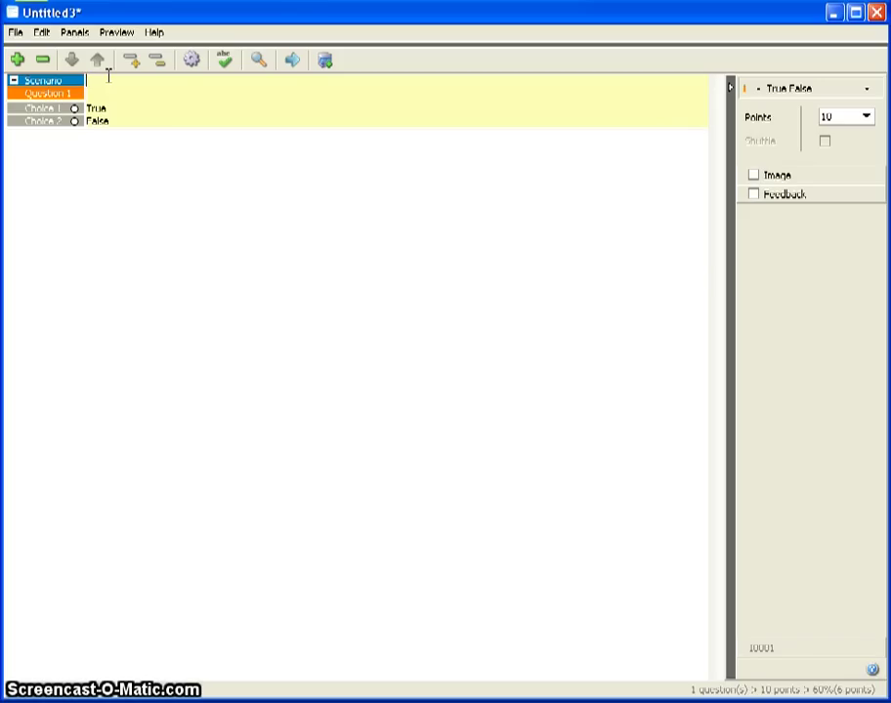
text(Decide whether the following)
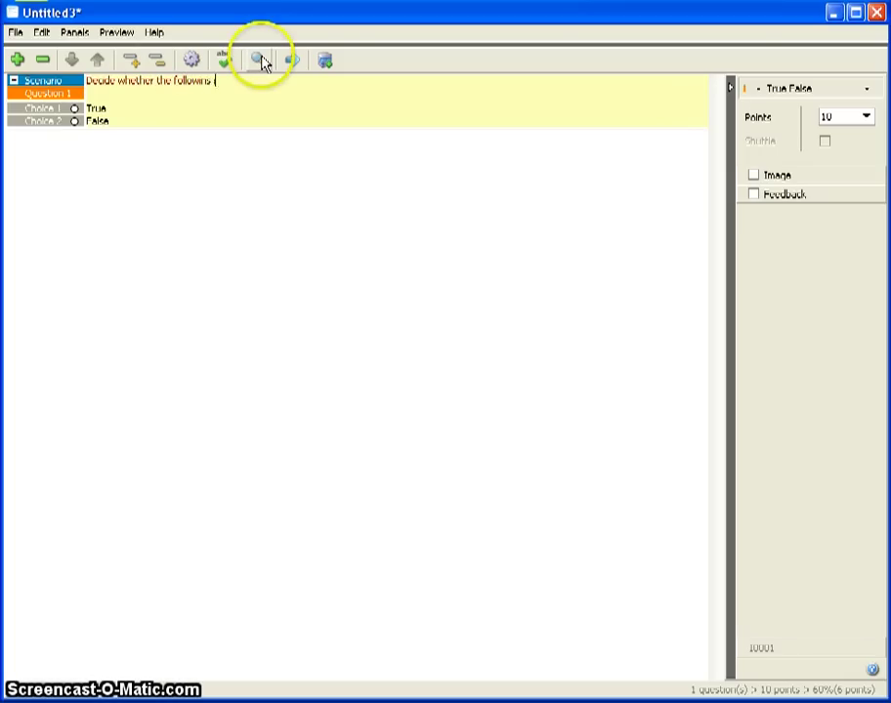
text( is)
key(BackSpace)
key(BackSpace)
key(BackSpace)
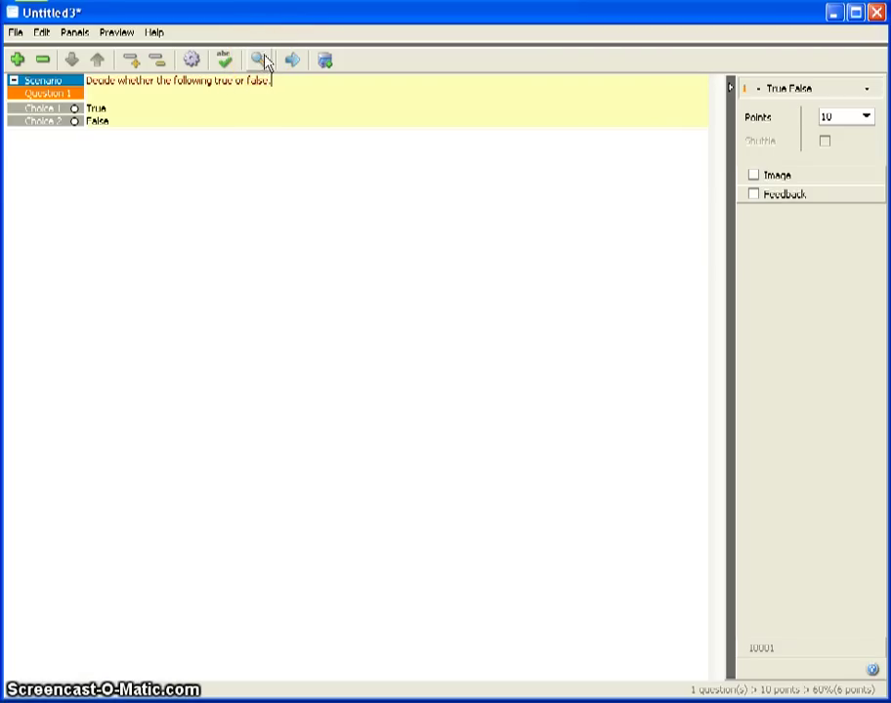
- Enter the Question 1 statement "The past simple of 'go' is 'went'"
click(252, 90)
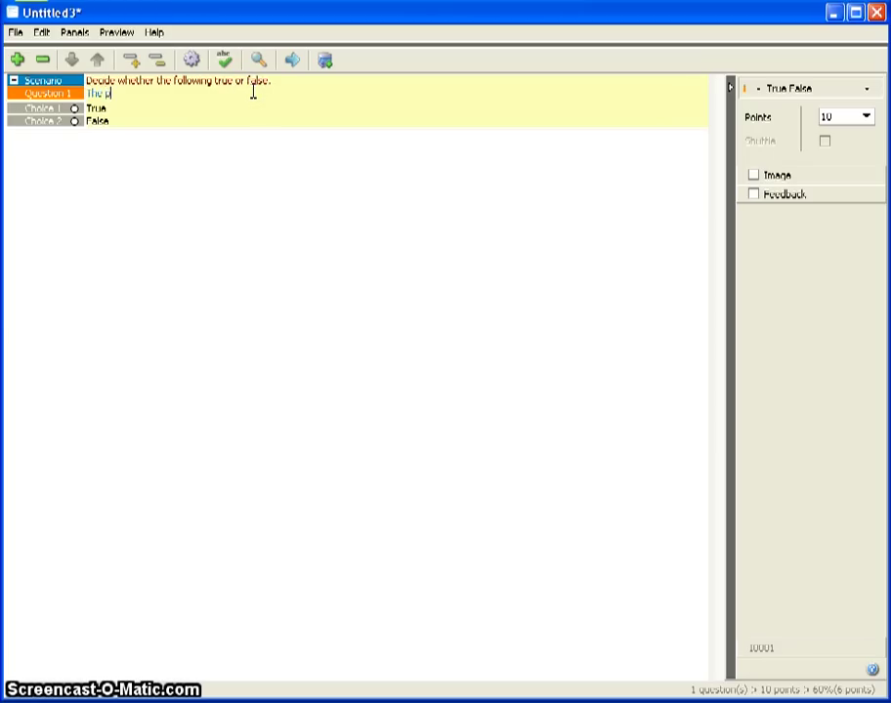
text(The past simple o)
key(BackSpace)
key(BackSpace)
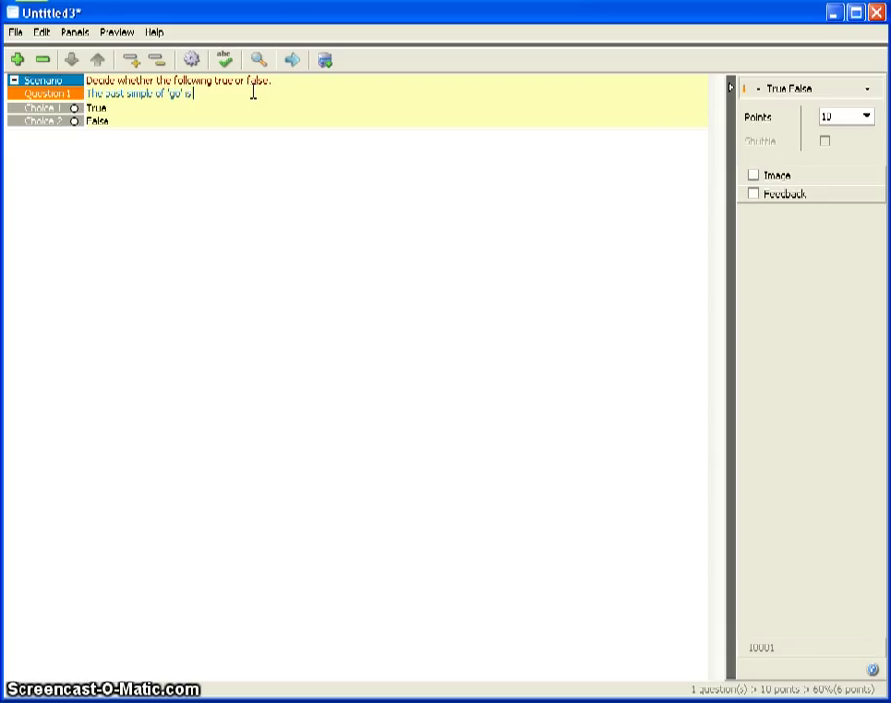
text(went'.)
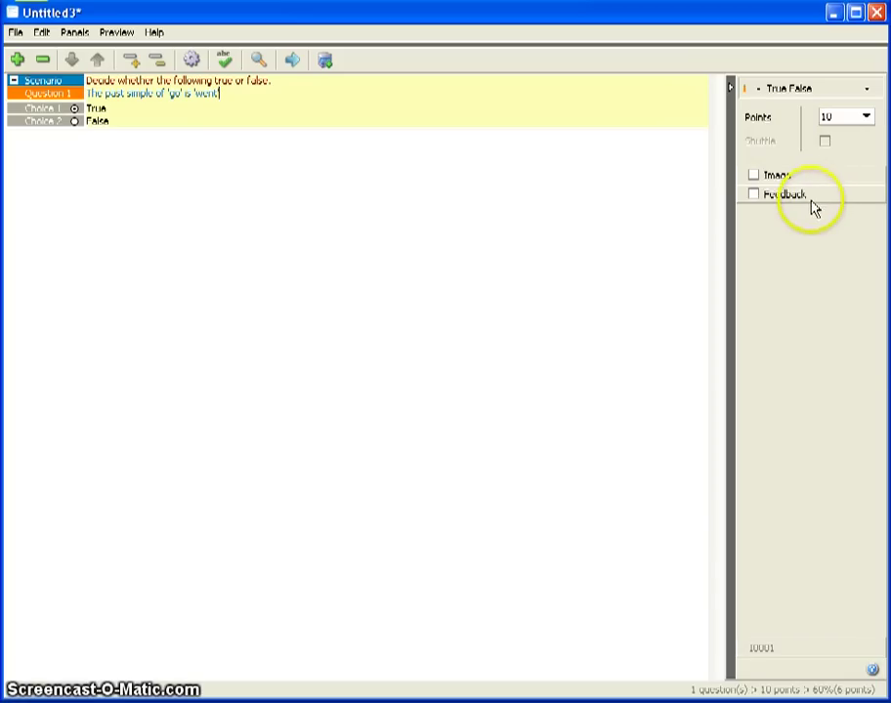
- Enable Question 1 feedback: "Yes well done. The past simple of 'go' is 'went'" and "Sorry, that's not right."
click(811, 200)
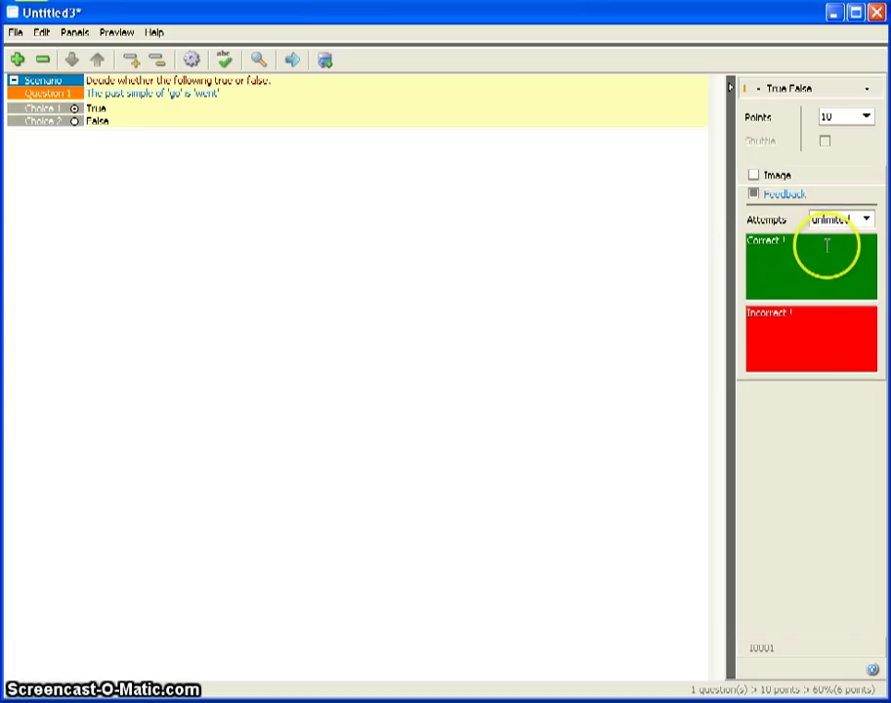
drag(793, 244, 744, 240)
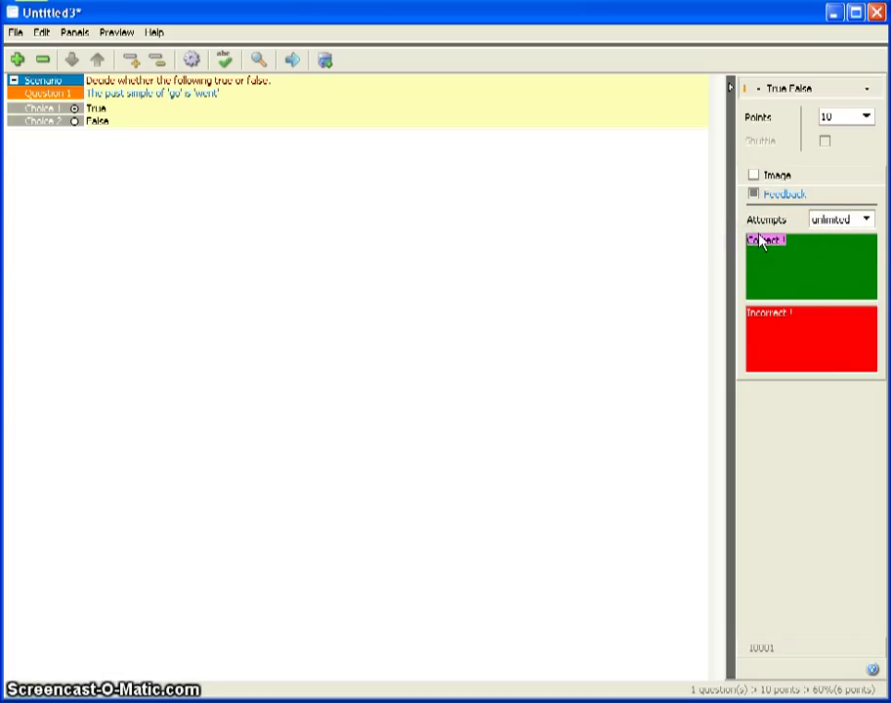
text(Ye)
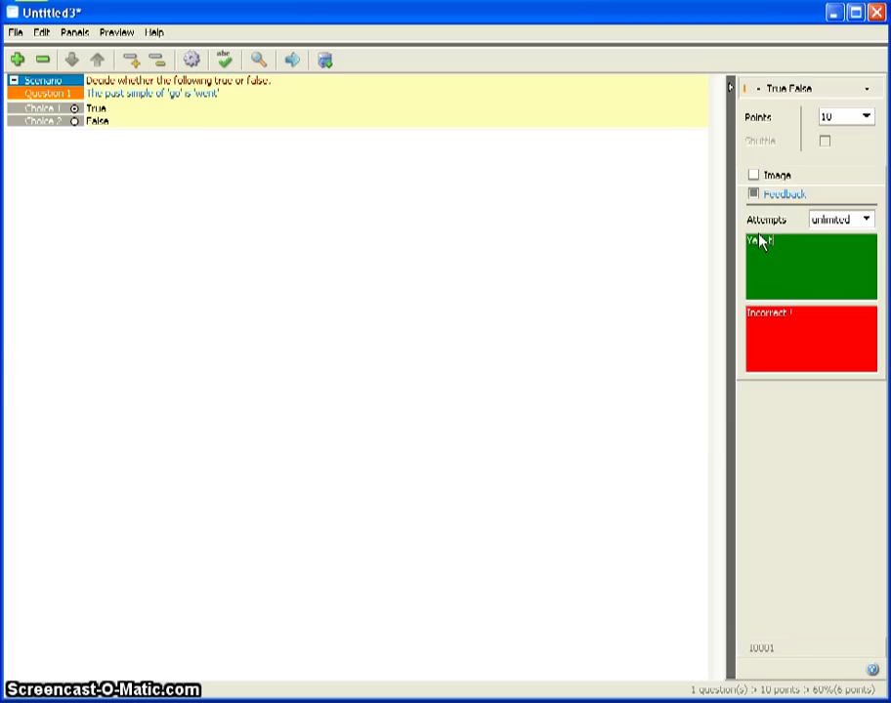
text(s well done. The past simple of )
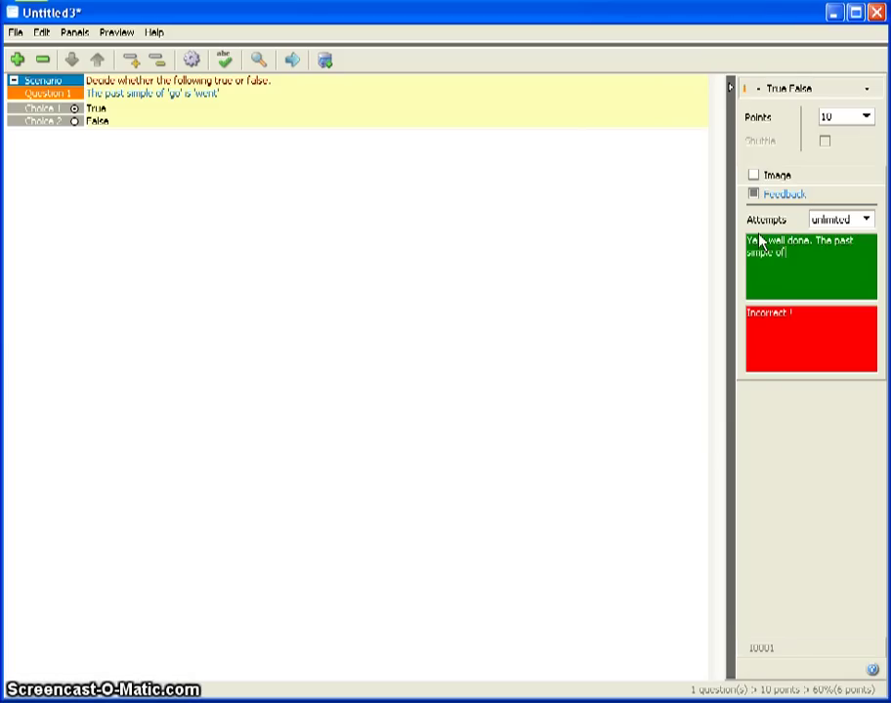
text('go' is)
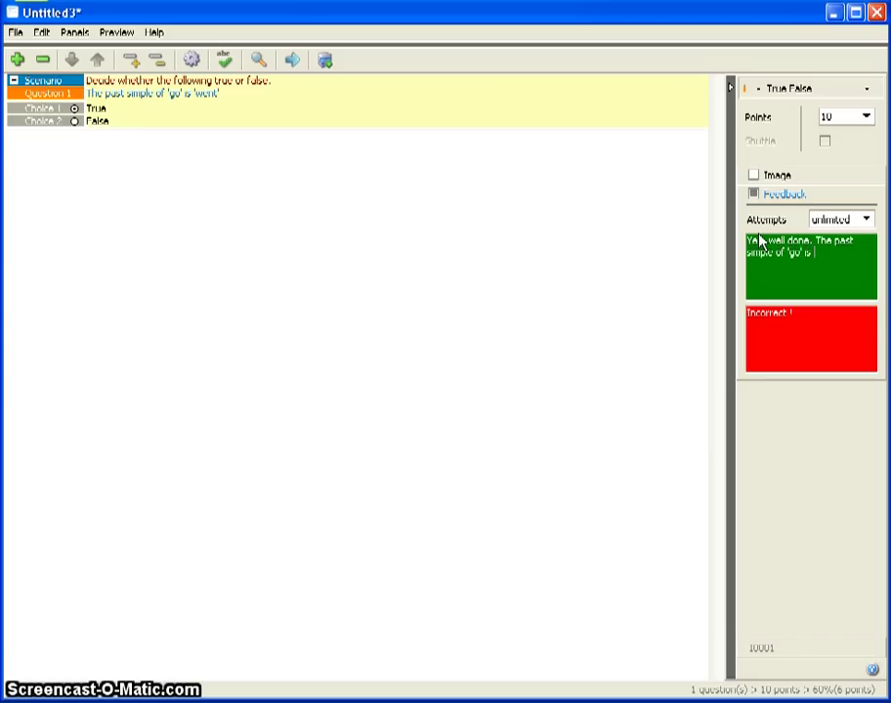
text( 'went')
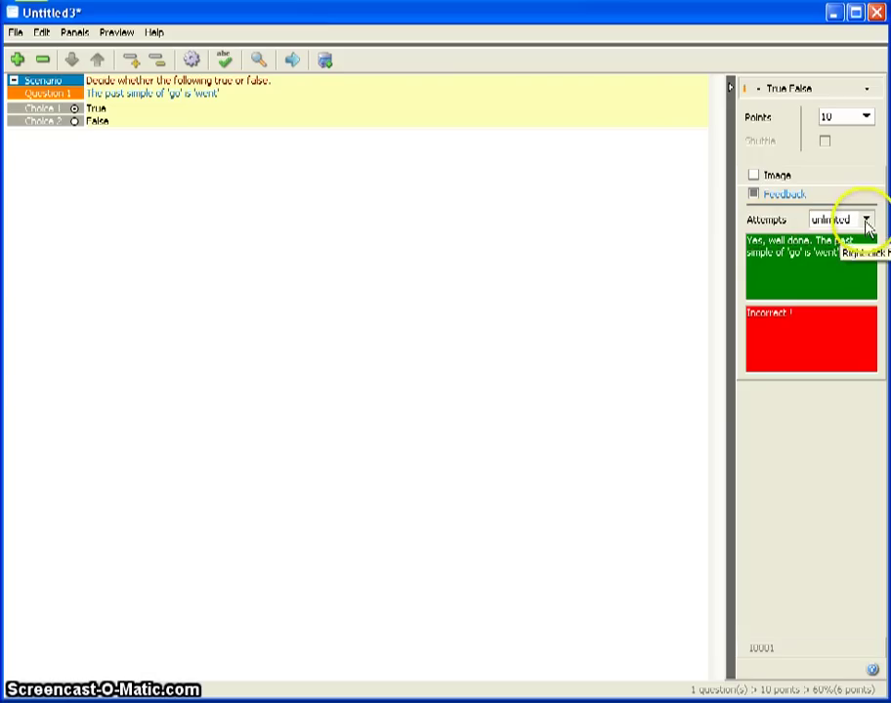
drag(821, 317, 710, 324)
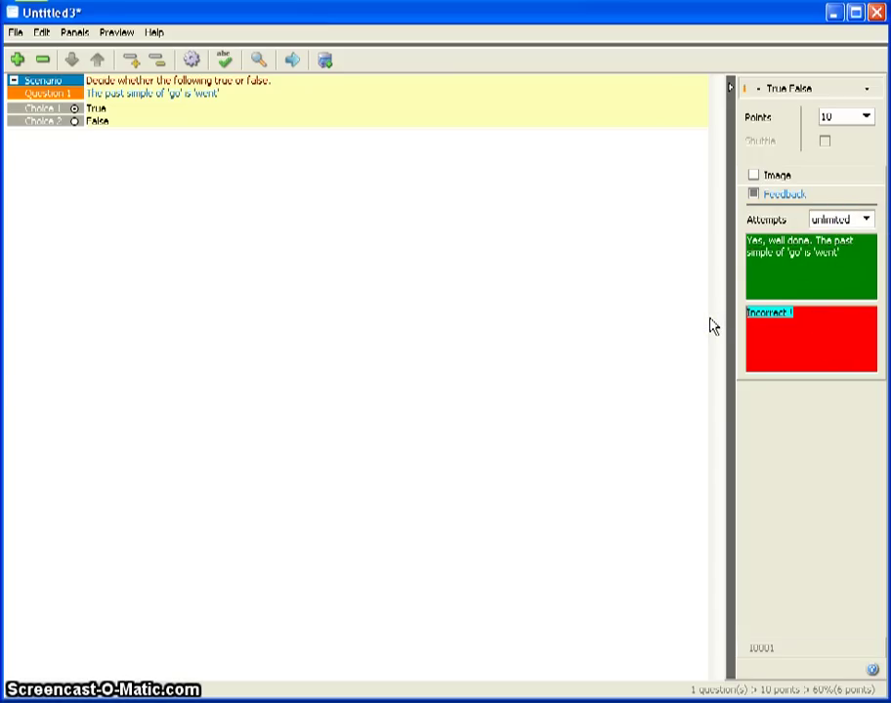
text(Sorry)
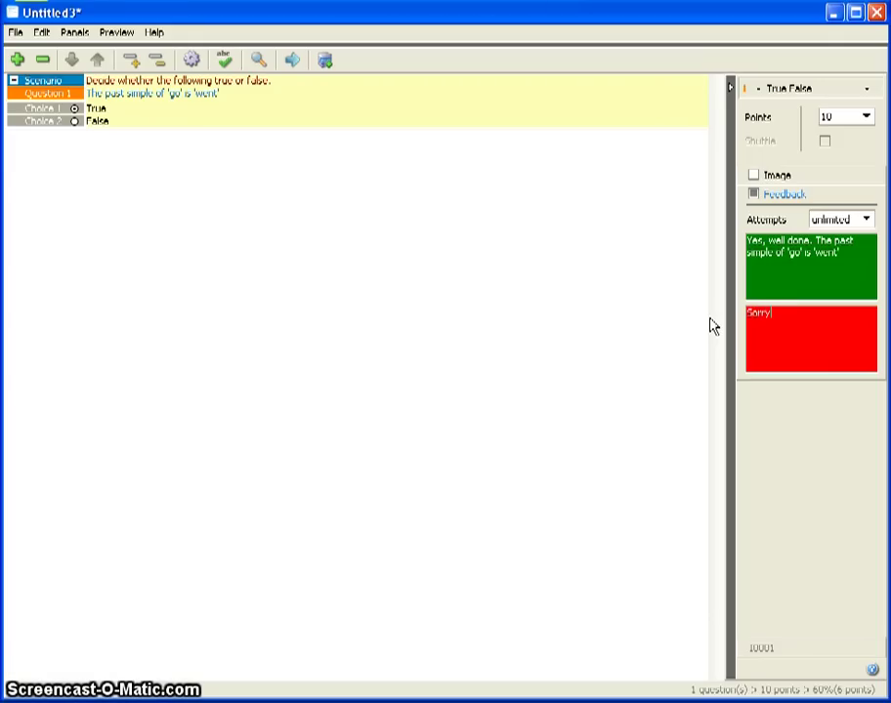
text(, that's)
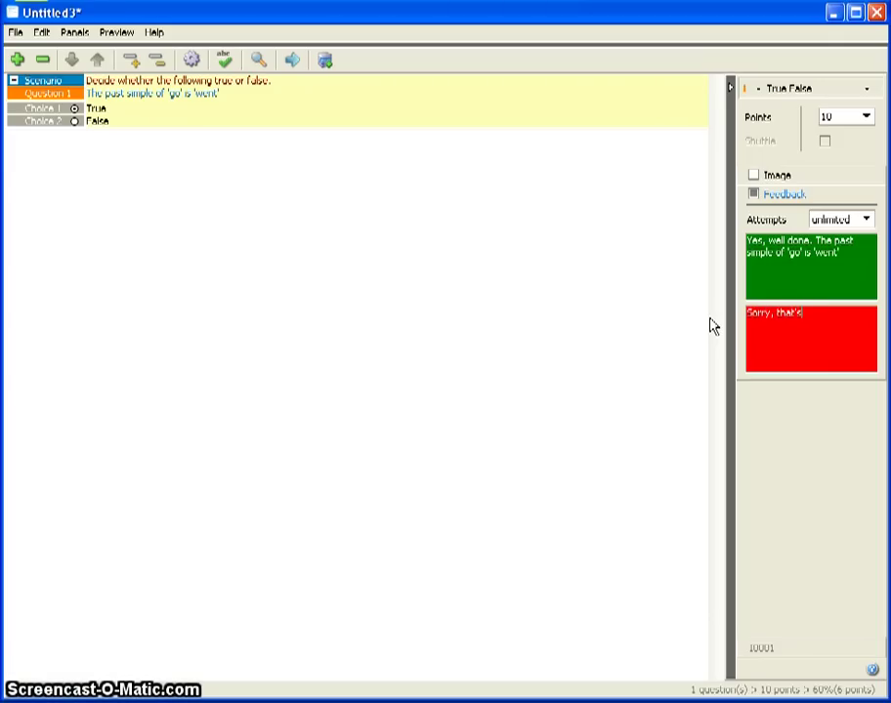
text( not right.)
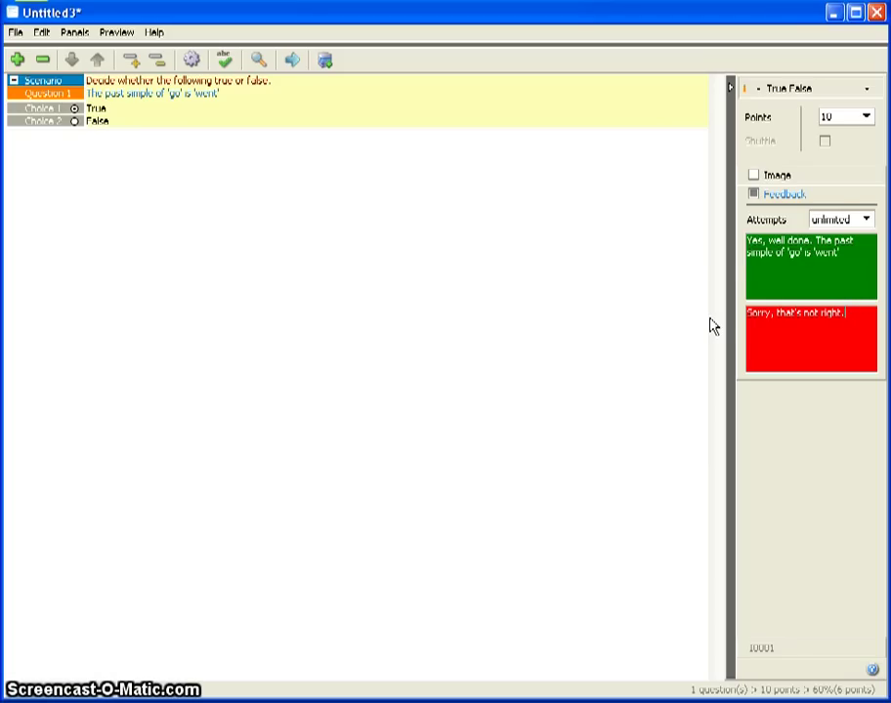
click(870, 188)
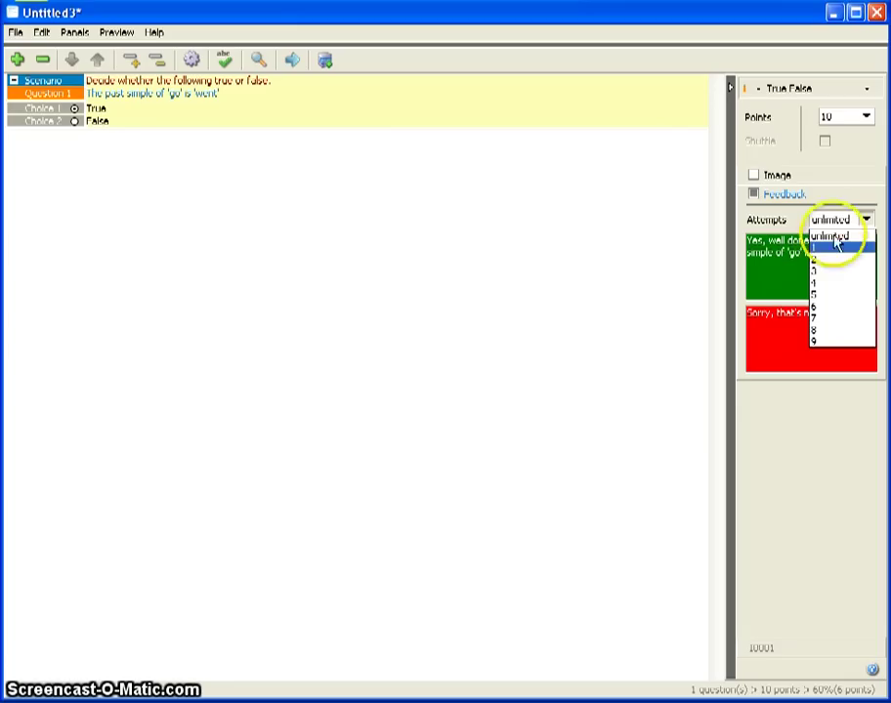
click(833, 248)
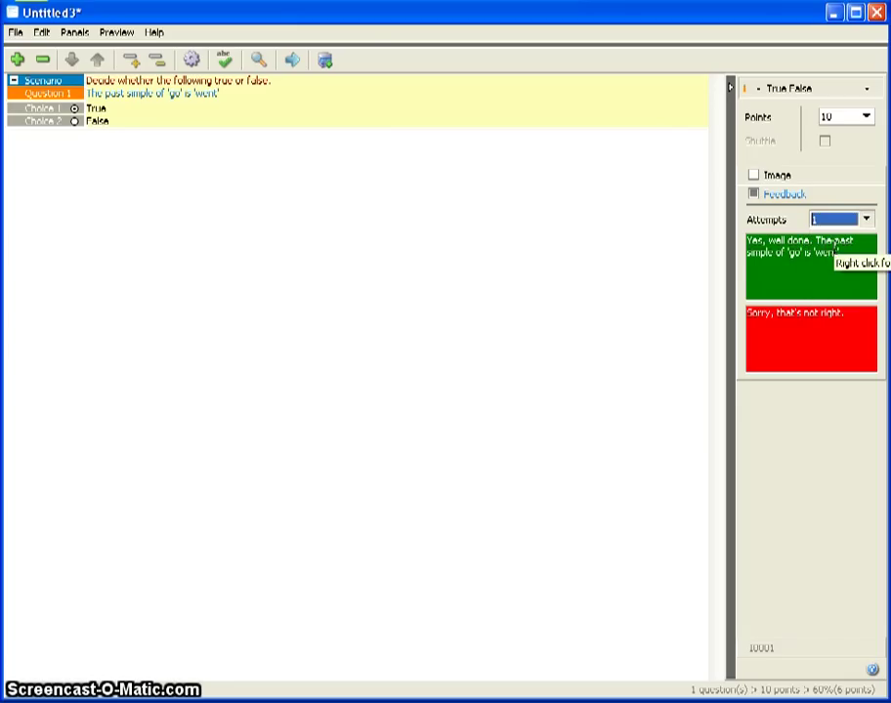
click(115, 119)
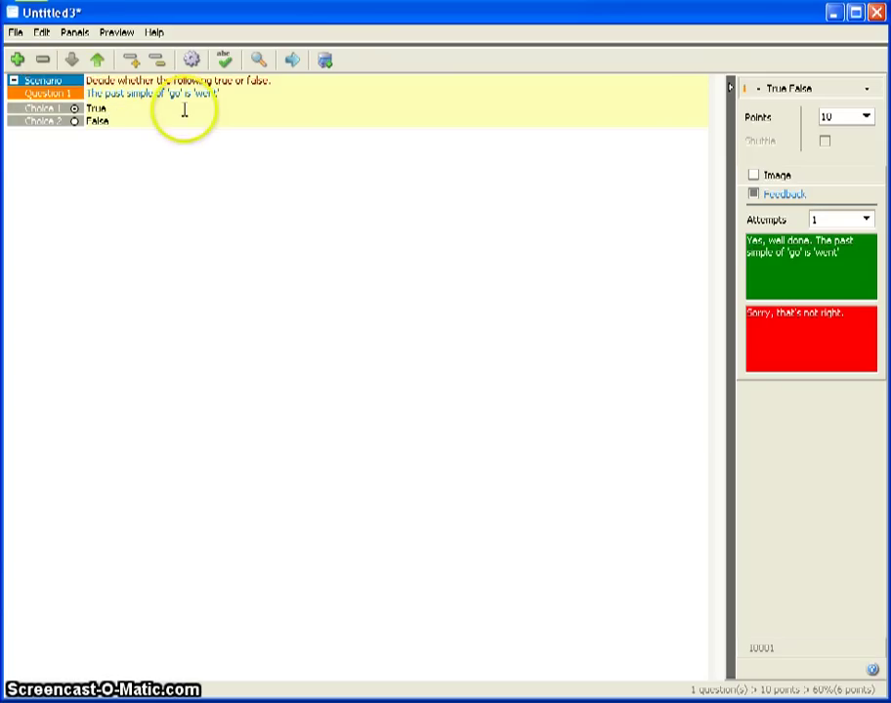
click(112, 124)
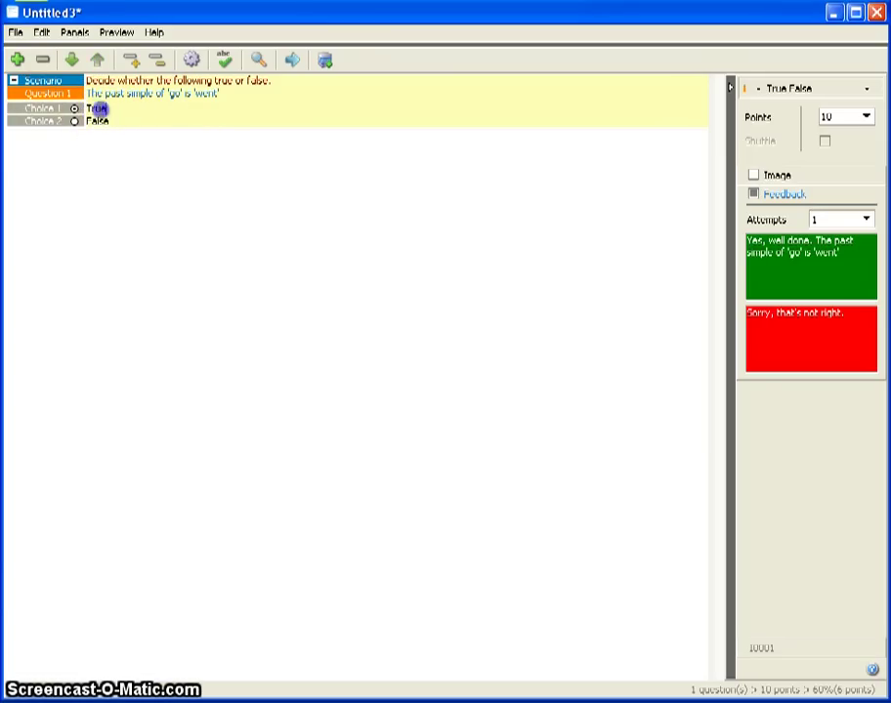
double_click(94, 109)
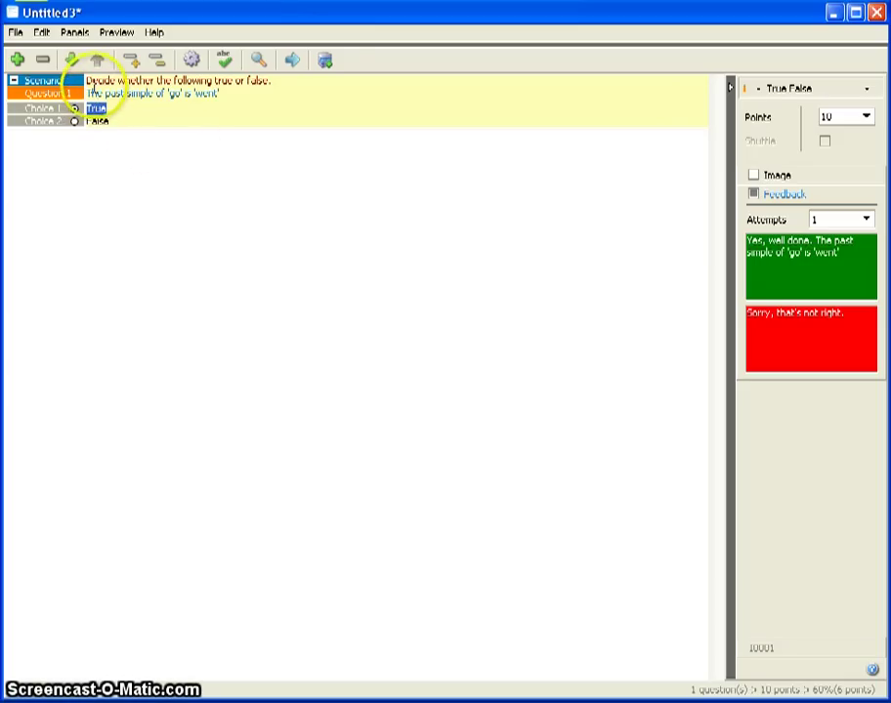
- Hide Question 1's scenario and reword it to "What is the past simple form of 'go'?"
right_click(49, 98)
click(96, 165)
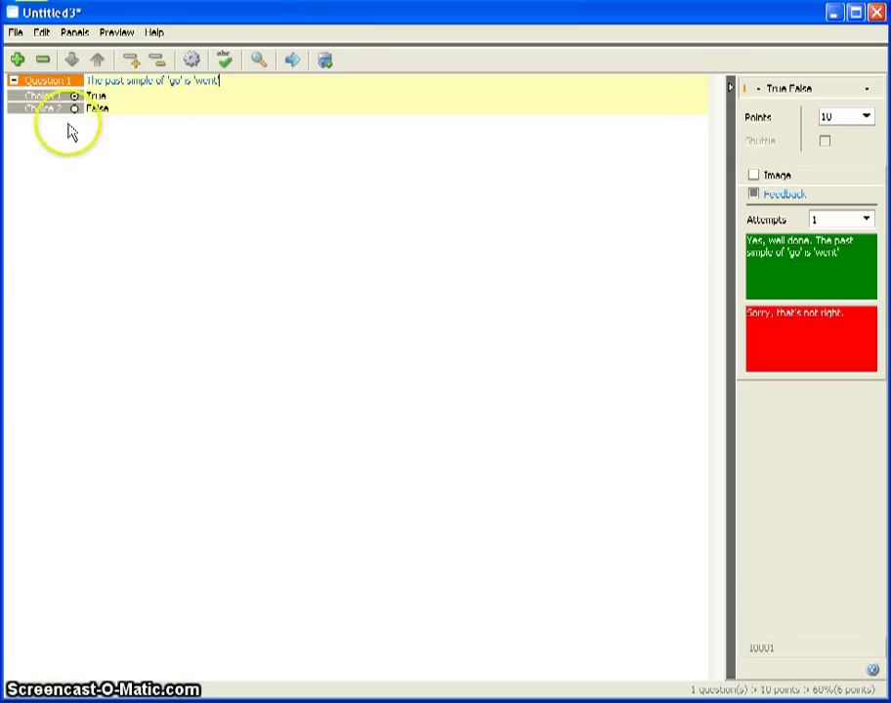
click(241, 80)
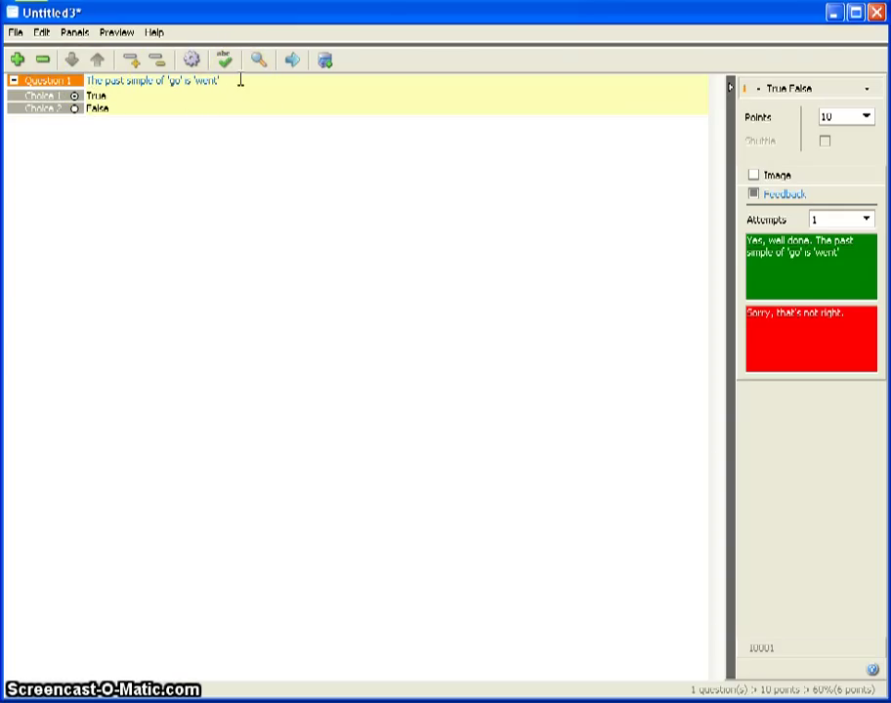
key(Home)
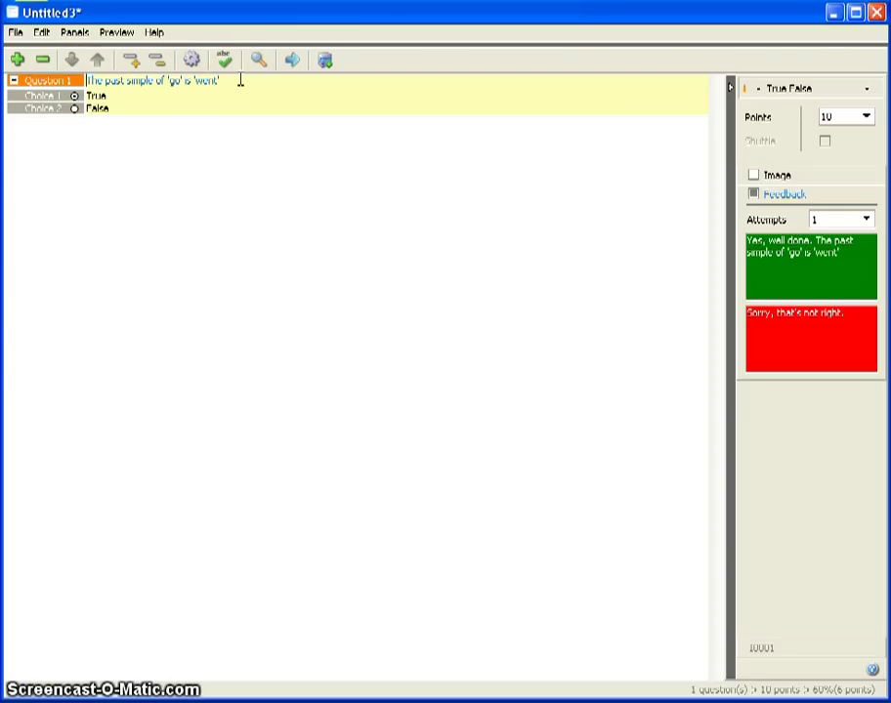
text(What is)
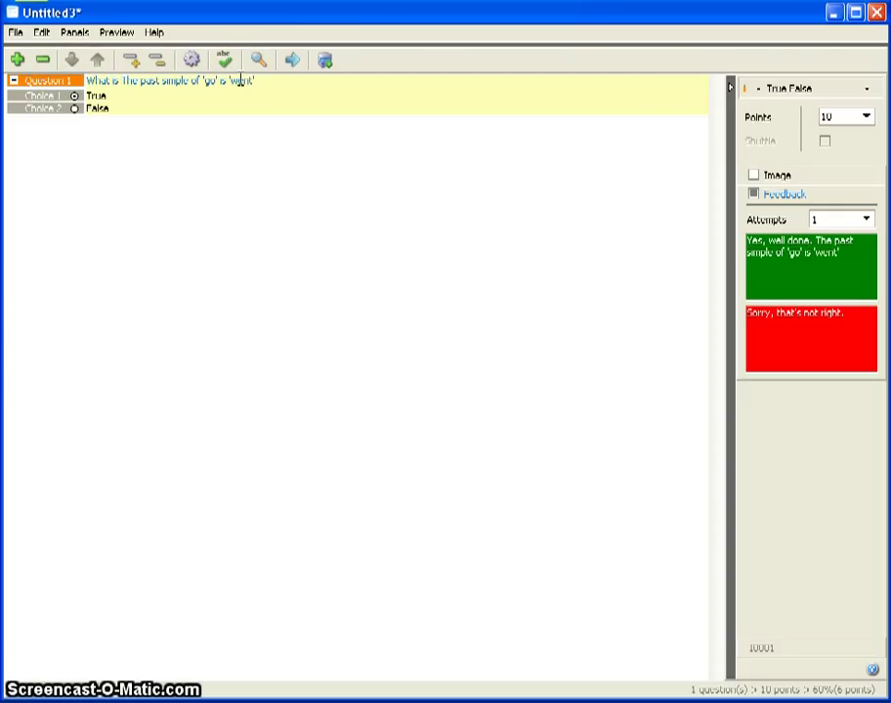
key(Delete)
text(t)
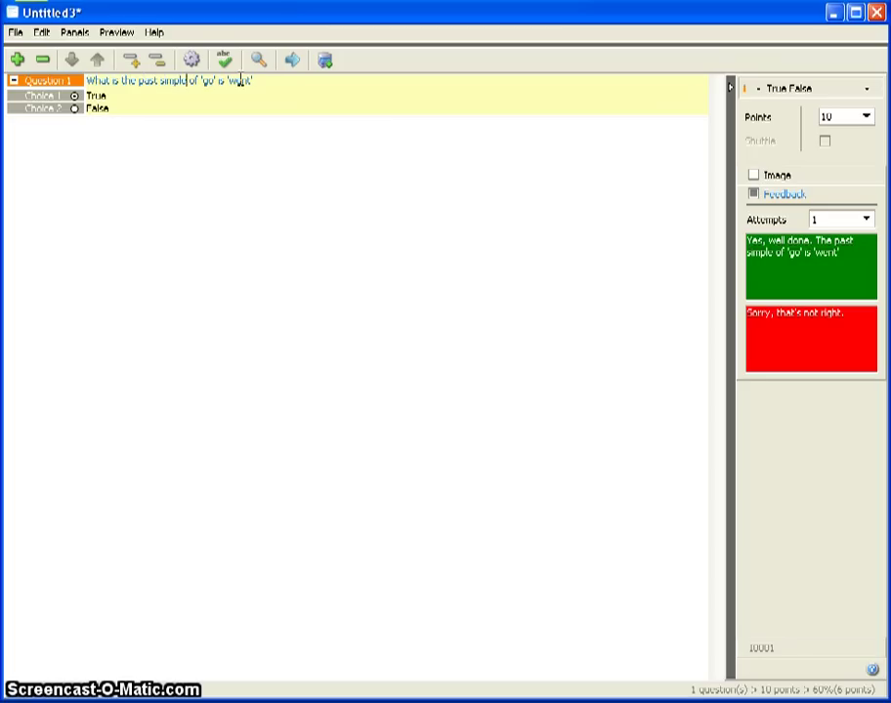
key(ctrl+Right)
key(ctrl+Right)
key(ctrl+Right)
text(form)
- Replace the True and False answers with Went and Gone
double_click(95, 96)
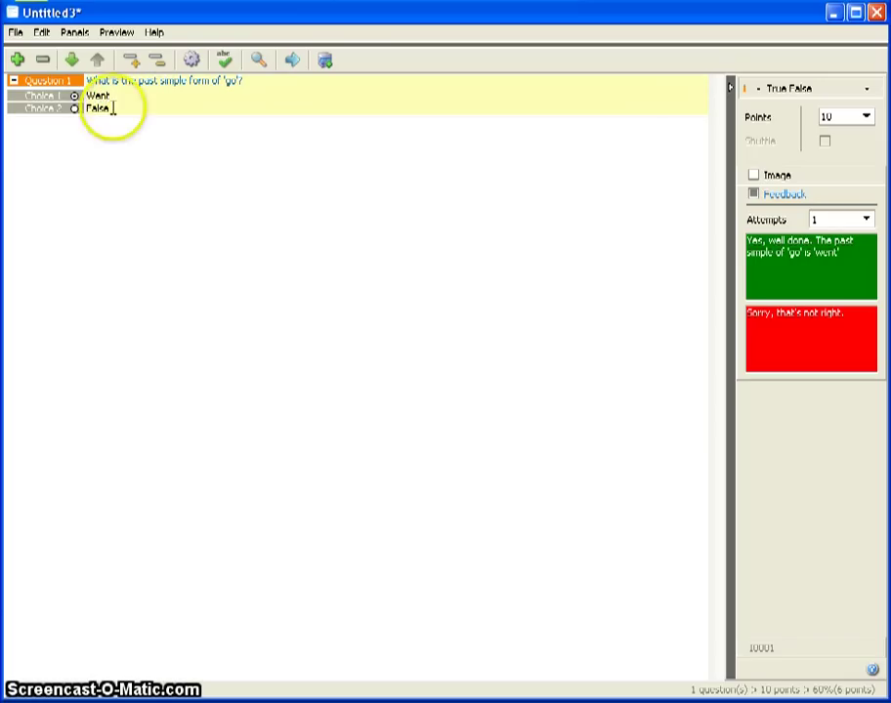
drag(112, 108, 80, 113)
text(Gone)
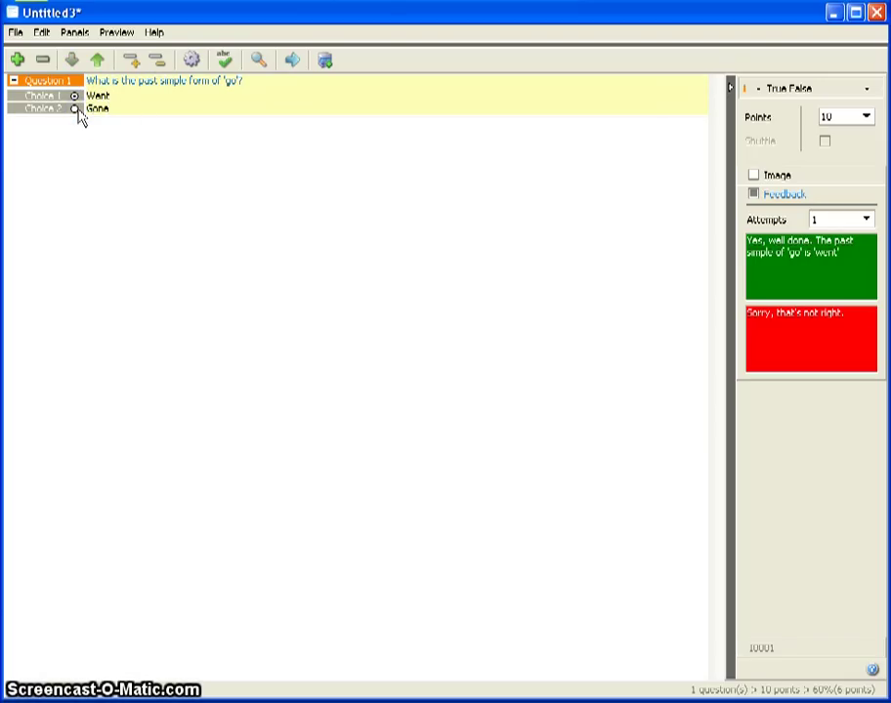
click(136, 104)
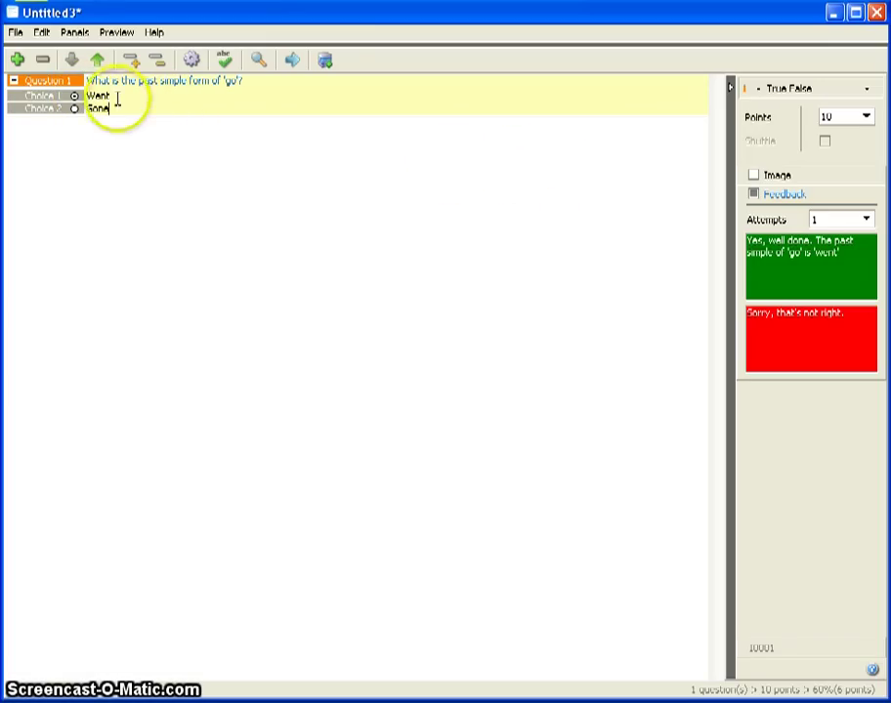
- Add single-answer Question 2 with the scenario 'Choose the best word to complete this...'
click(18, 61)
click(98, 95)
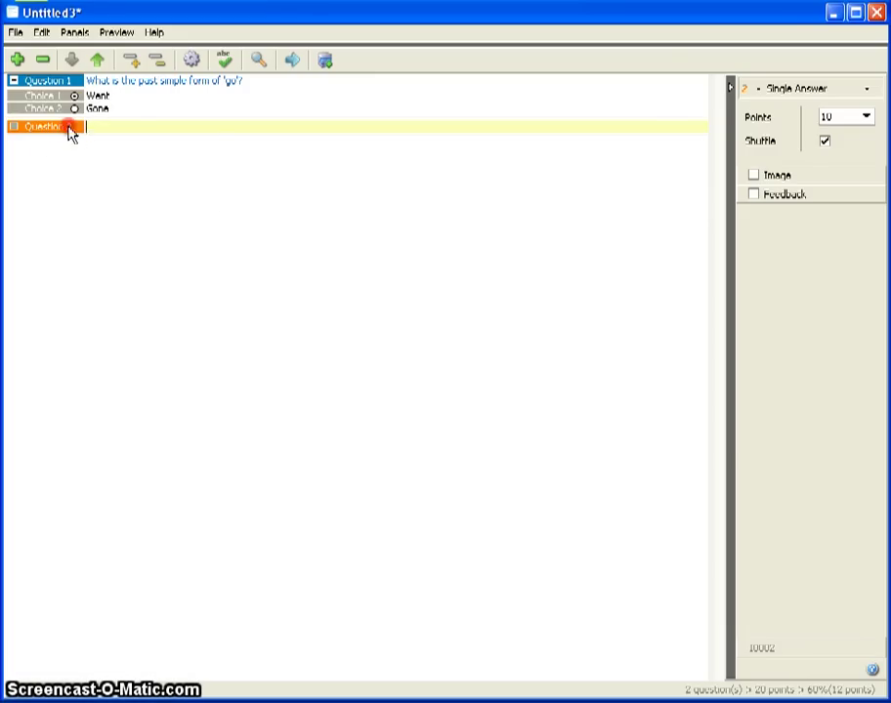
right_click(71, 130)
click(106, 199)
click(151, 132)
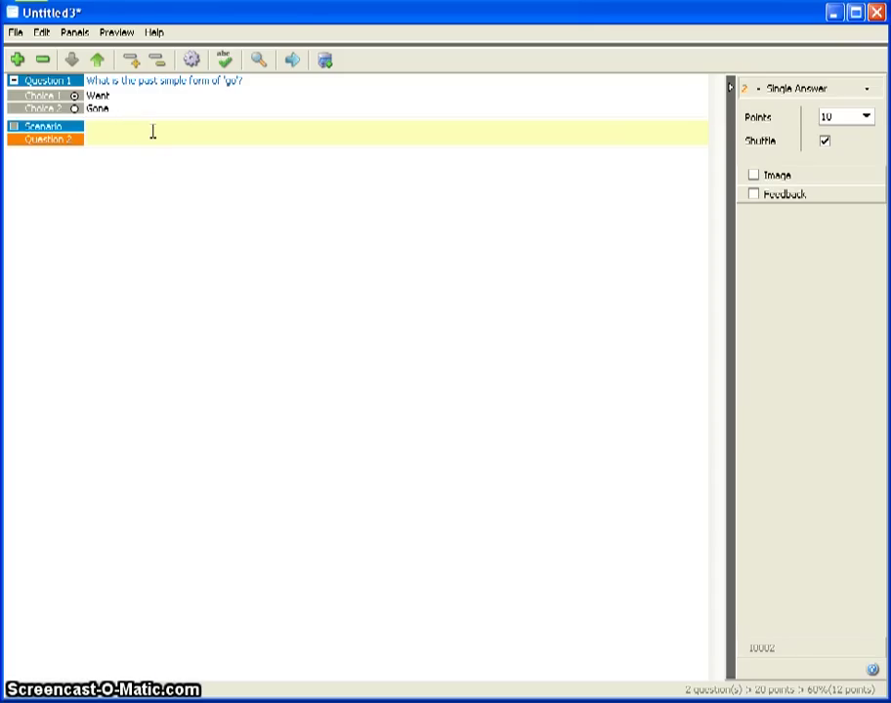
text(Choose the best word to complete this sentence.)
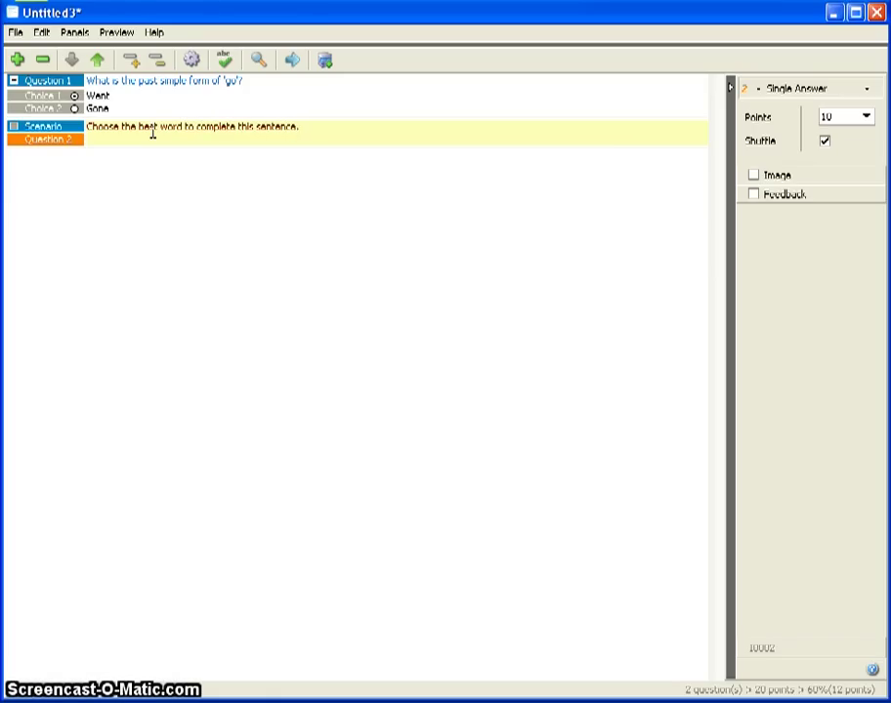
- Enter the Question 2 sentence 'Last weekend I ________ to the cinema.'
click(156, 143)
text(Last weekend I ________ to the)
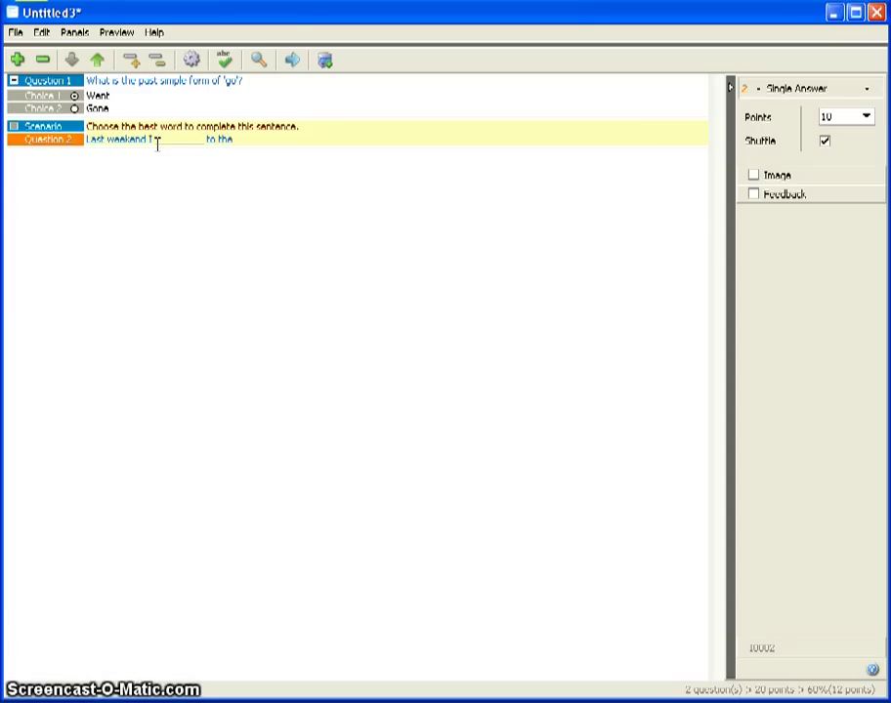
text(cinema.)
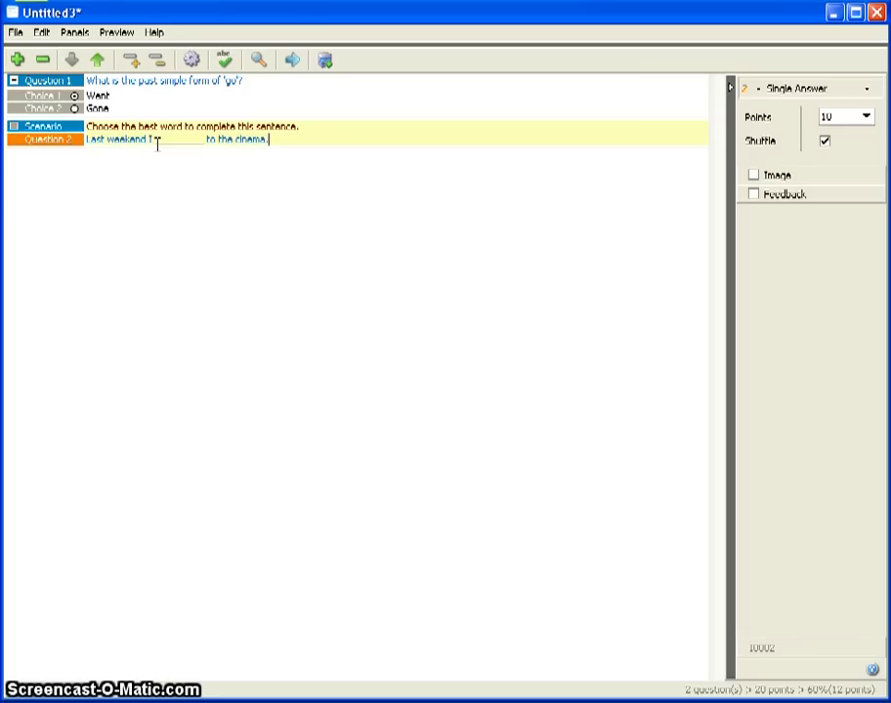
- Add three answer choices to Question 2: gone, Went and Been
key(Return)
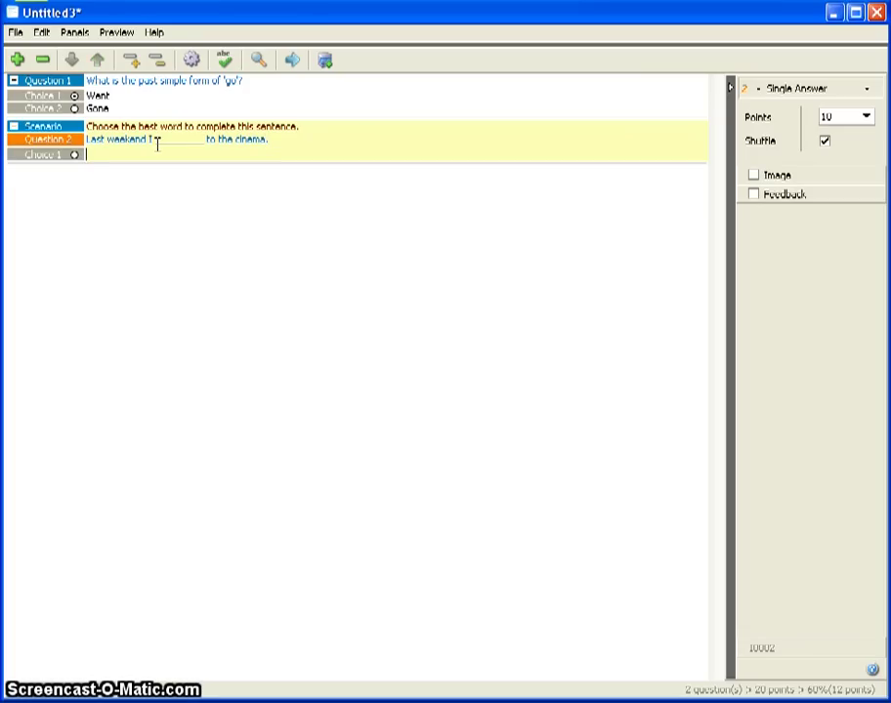
key(Return)
key(Return)
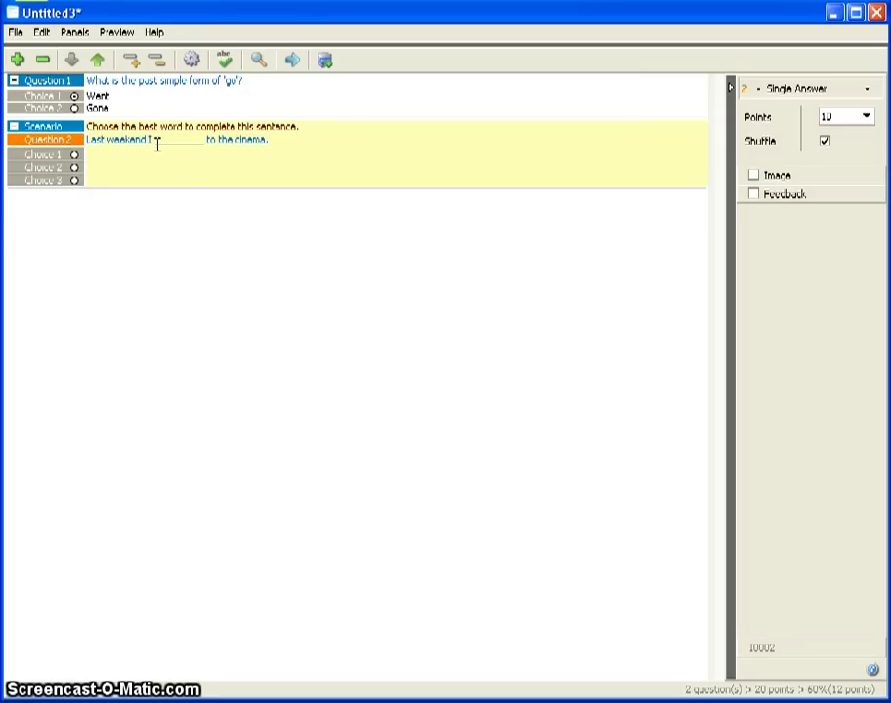
click(137, 151)
click(119, 152)
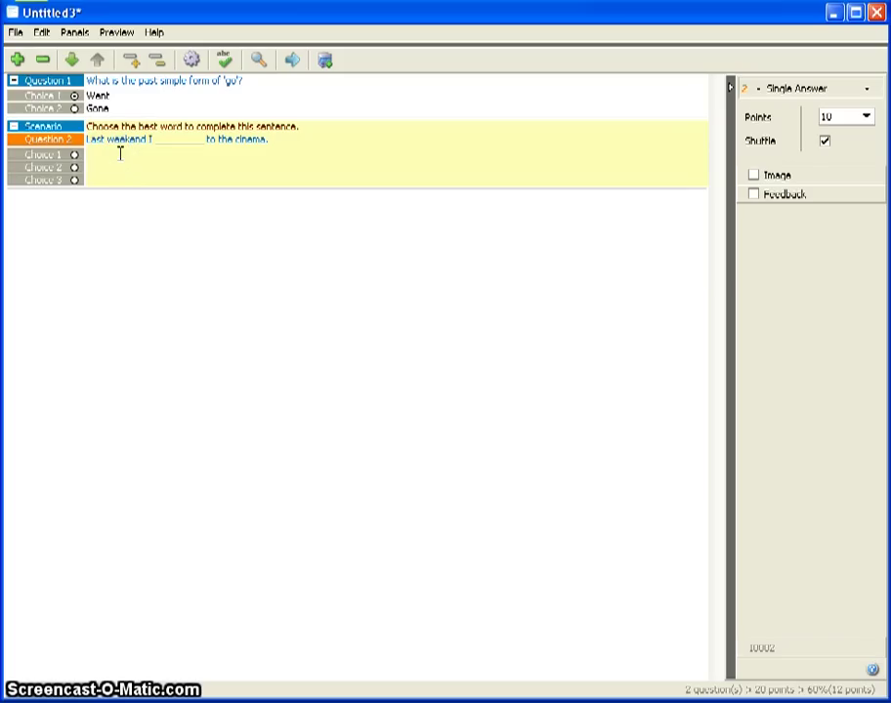
click(121, 167)
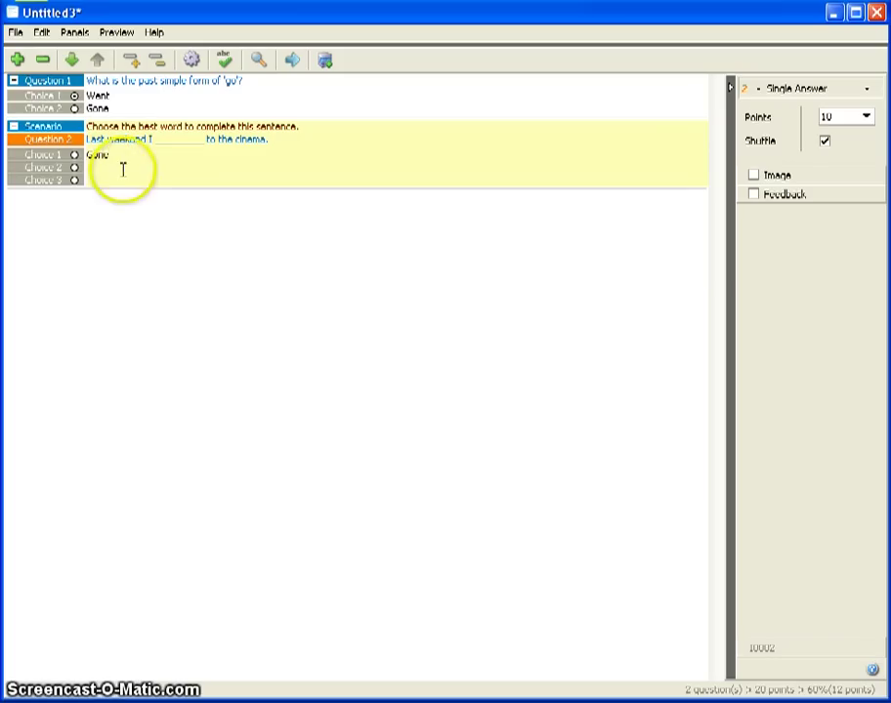
text(Wen)
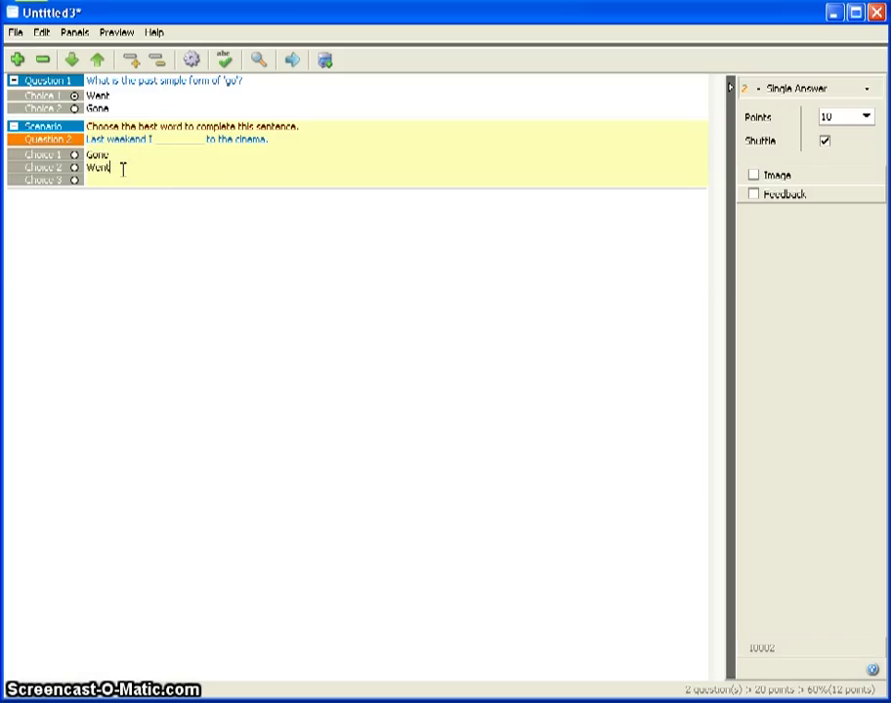
text(t)
click(123, 175)
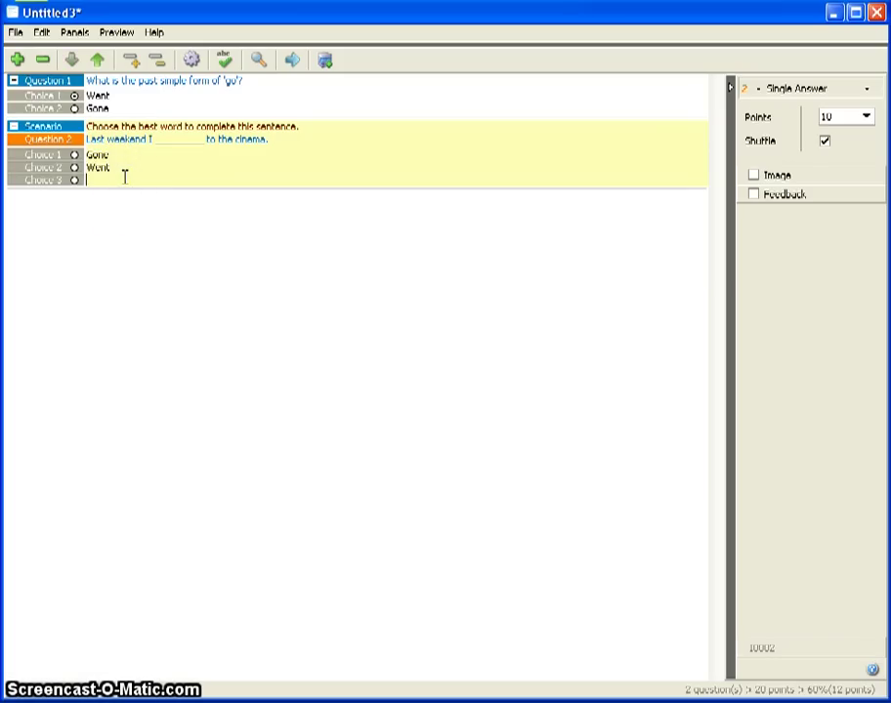
text(Been)
- Change 'Went' to lowercase 'went' and mark it as the correct answer
click(131, 167)
key(Home)
key(Delete)
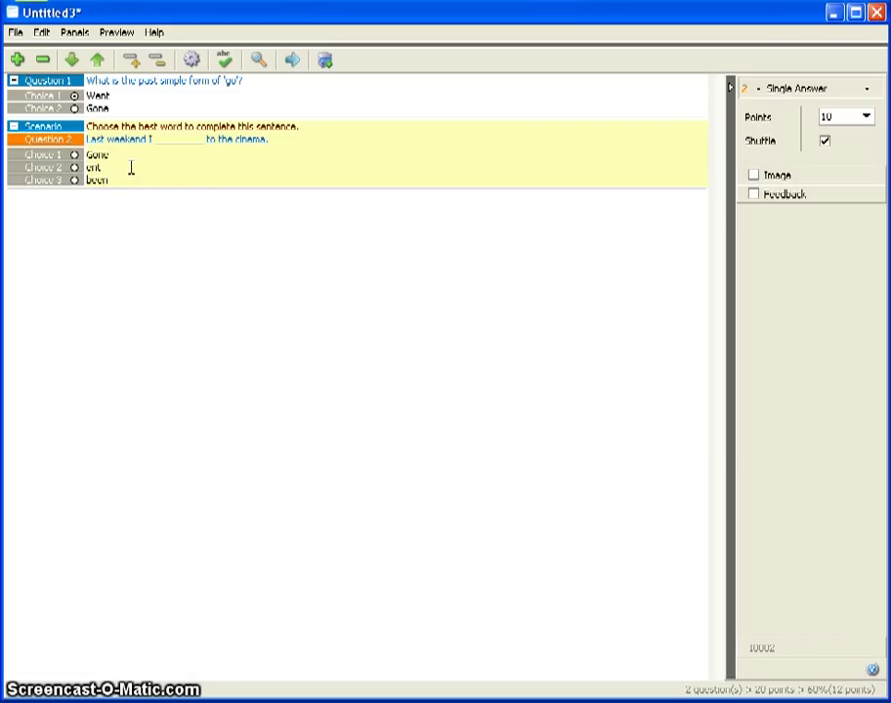
text(w)
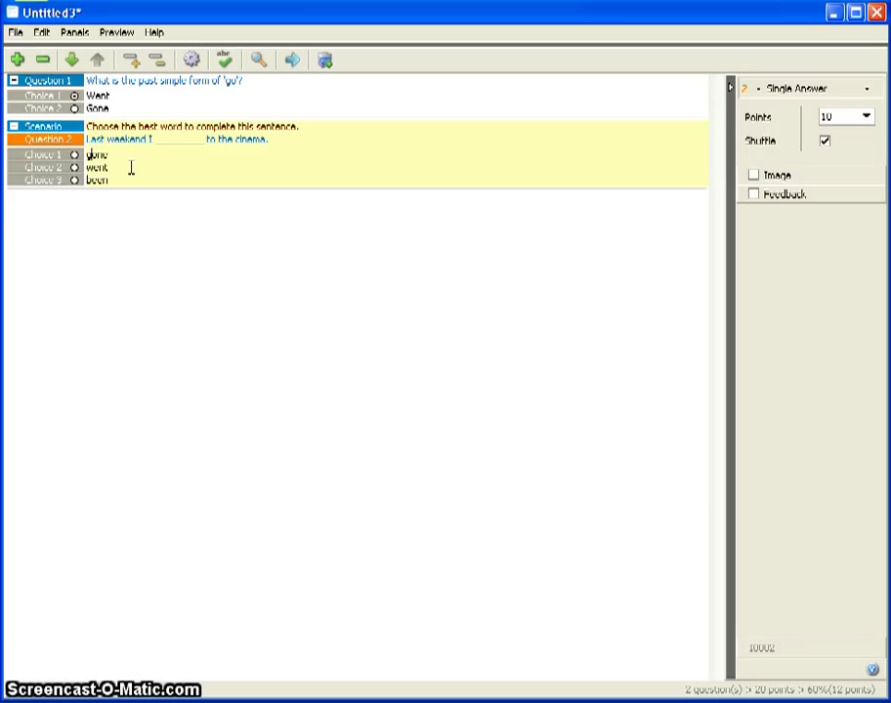
click(75, 167)
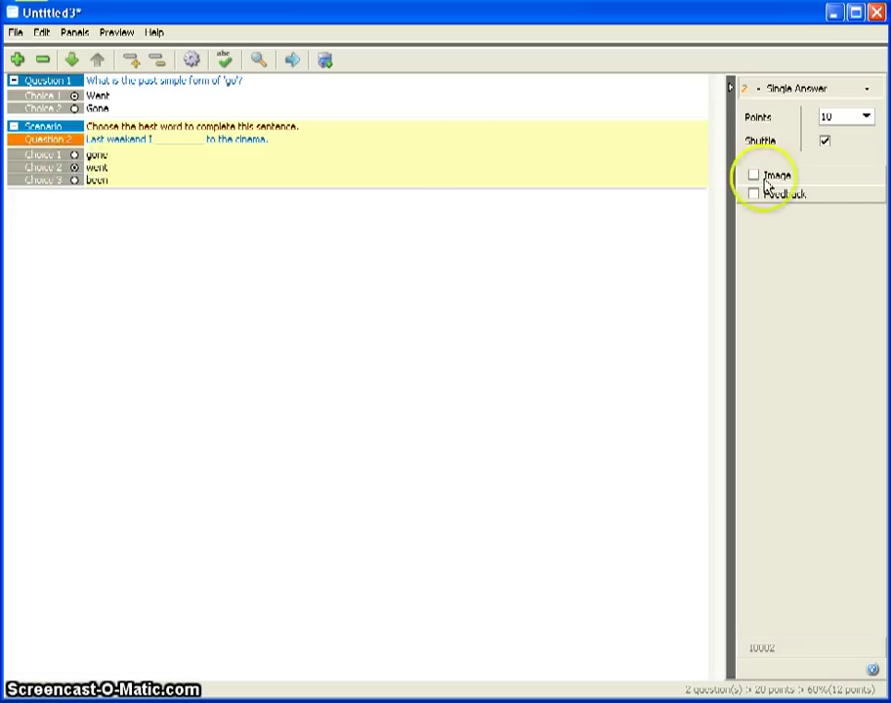
- Turn on Question 2 feedback, adding "Remember the past participles of 'go' are 'gone' and 'been'" after Correct !
click(834, 194)
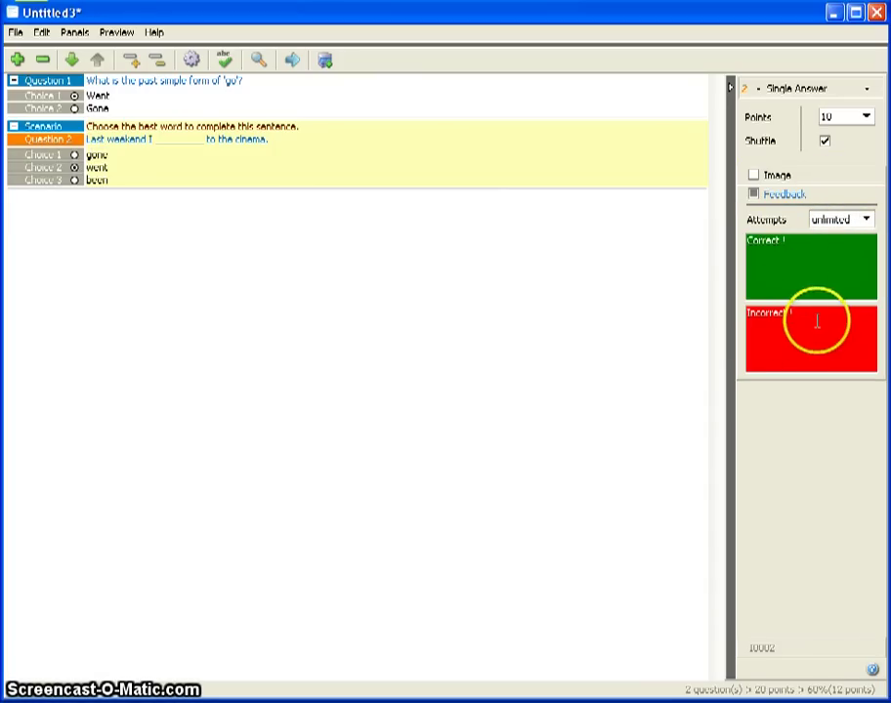
click(805, 264)
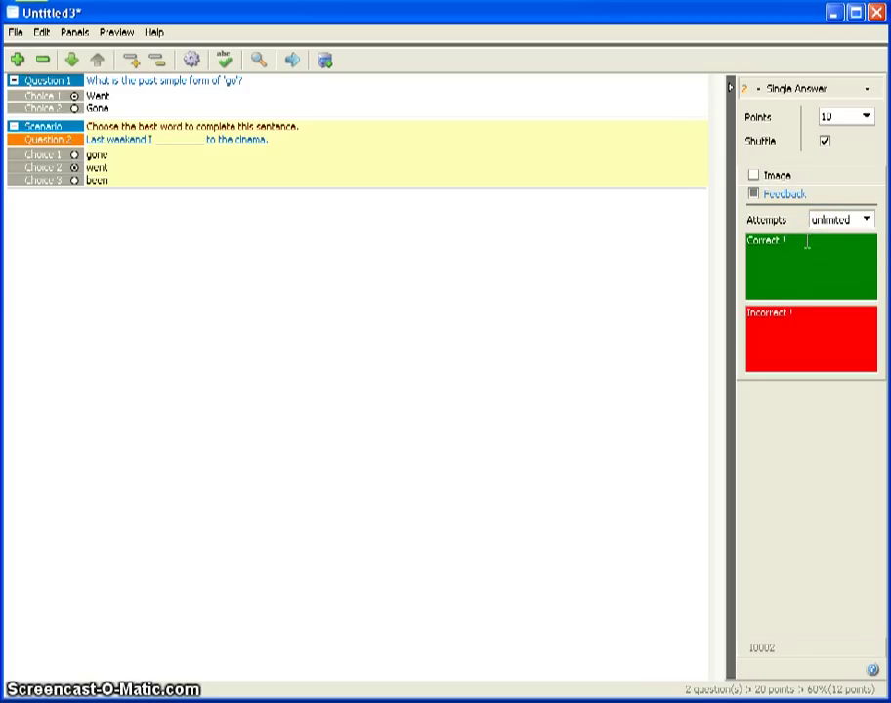
click(770, 235)
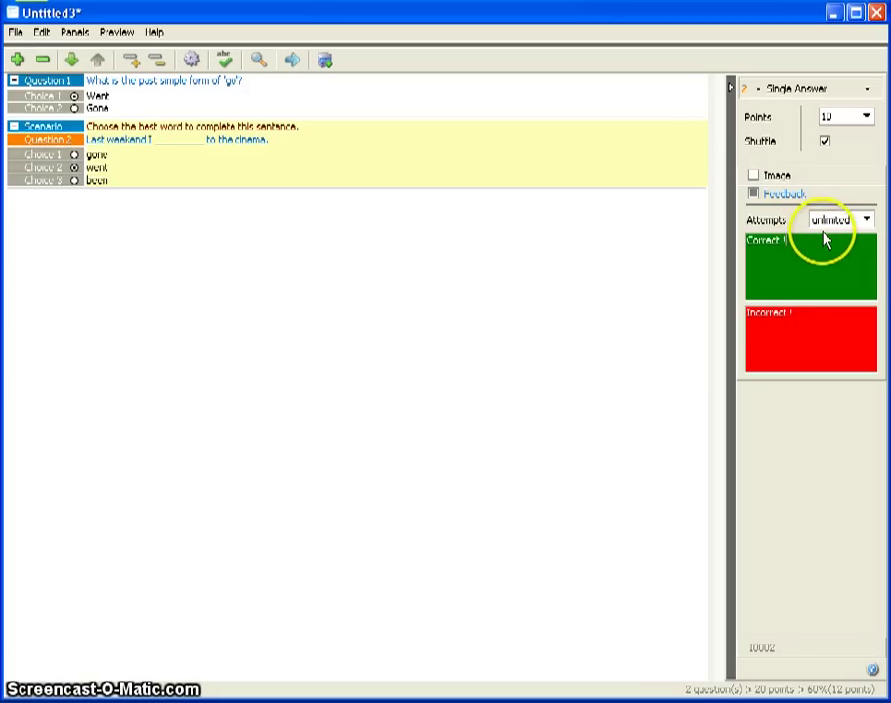
click(810, 282)
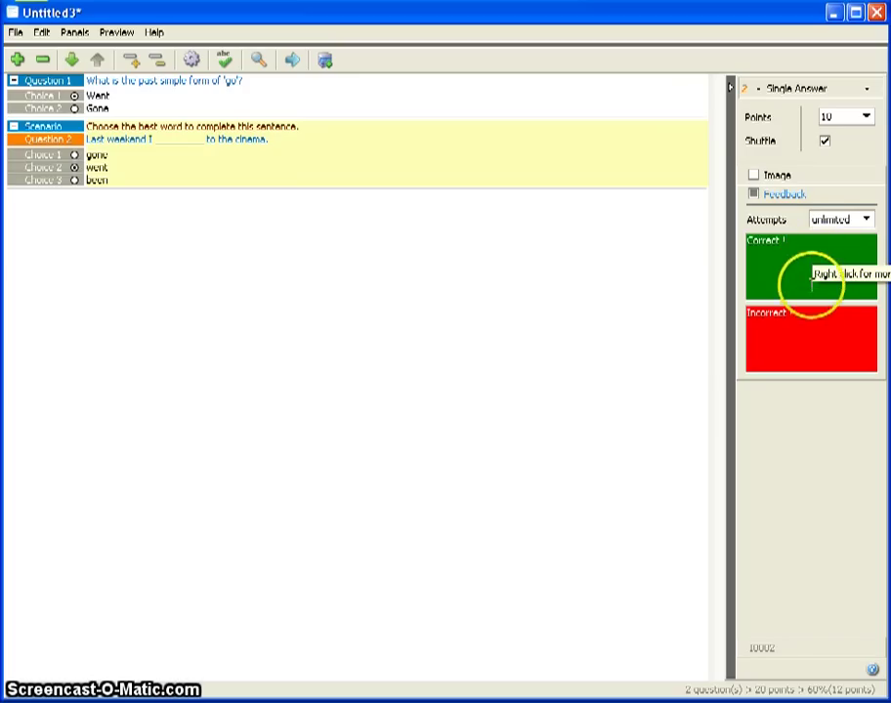
double_click(802, 247)
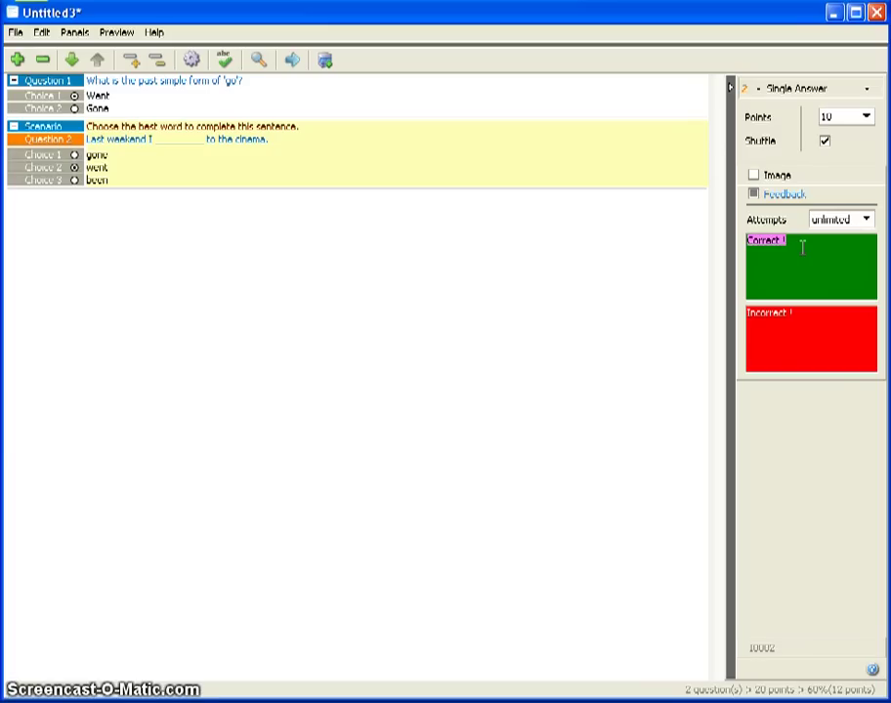
click(802, 247)
text(Remember the past)
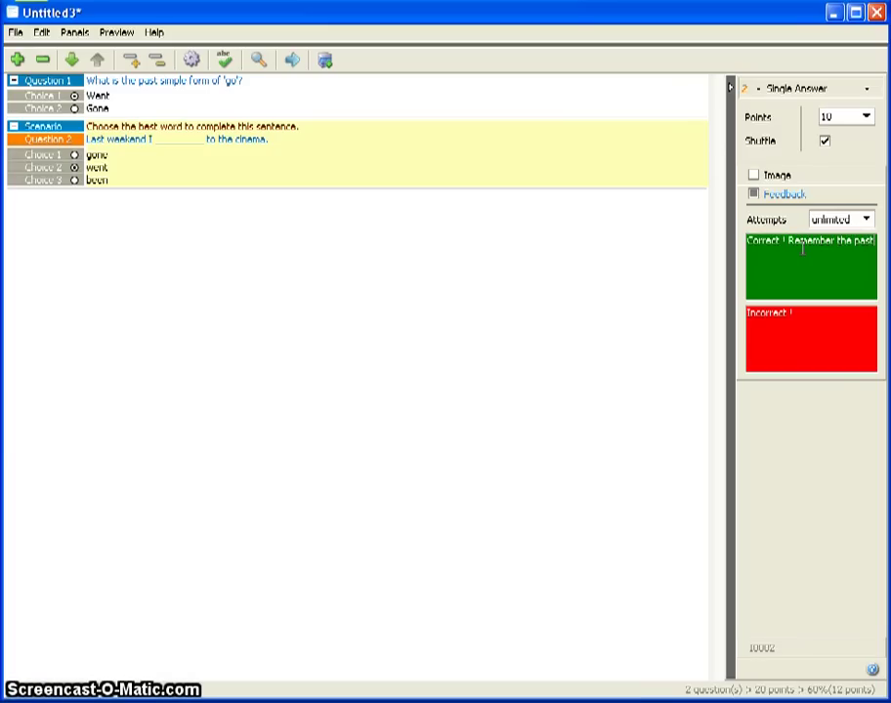
text( participles of 'go' are 'gone)
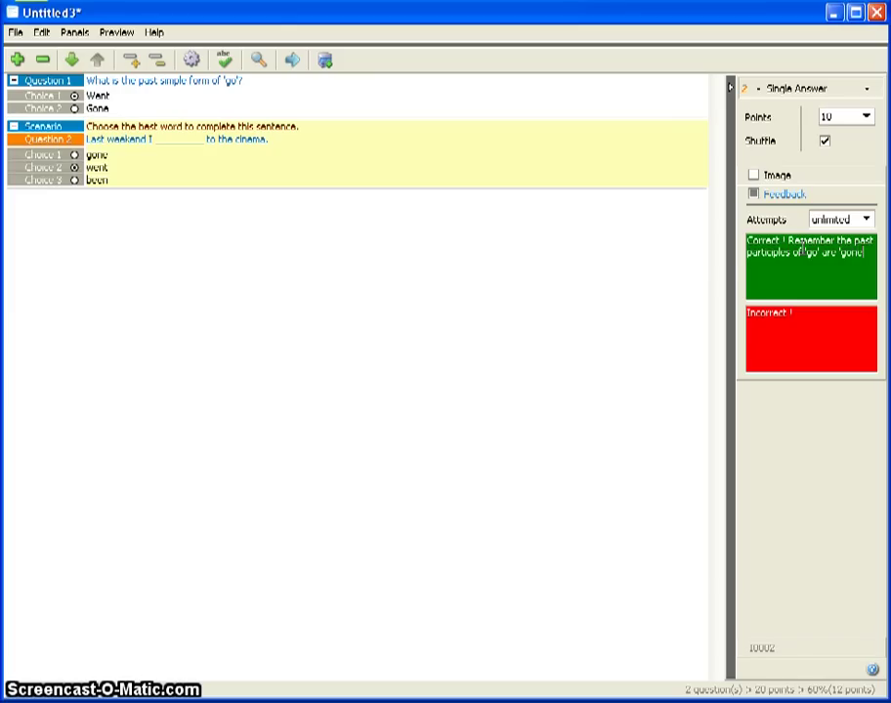
text(' and 'been)
- Limit Question 2 to 2 attempts
click(865, 218)
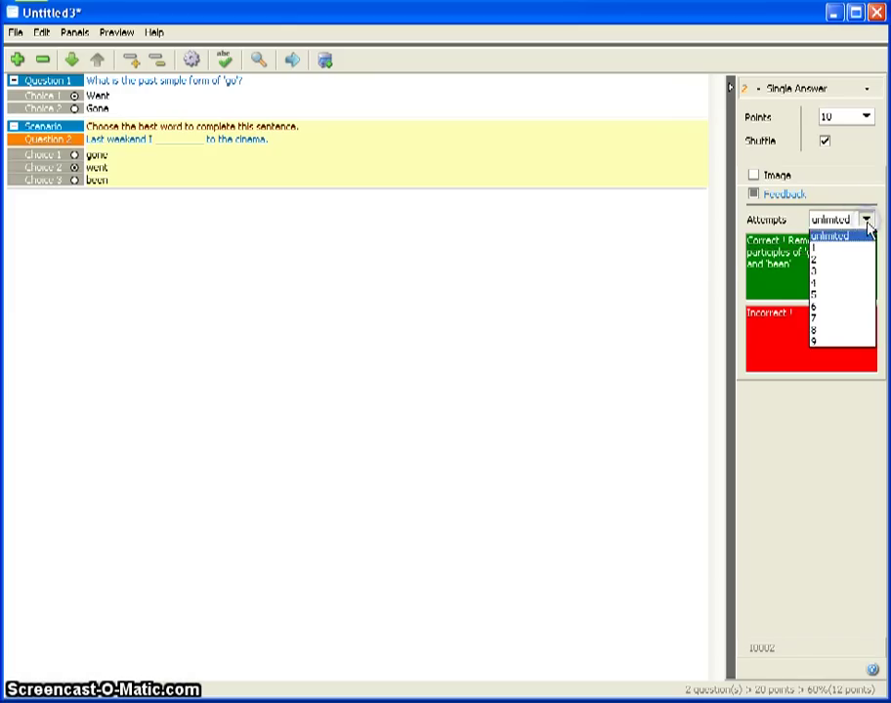
click(832, 262)
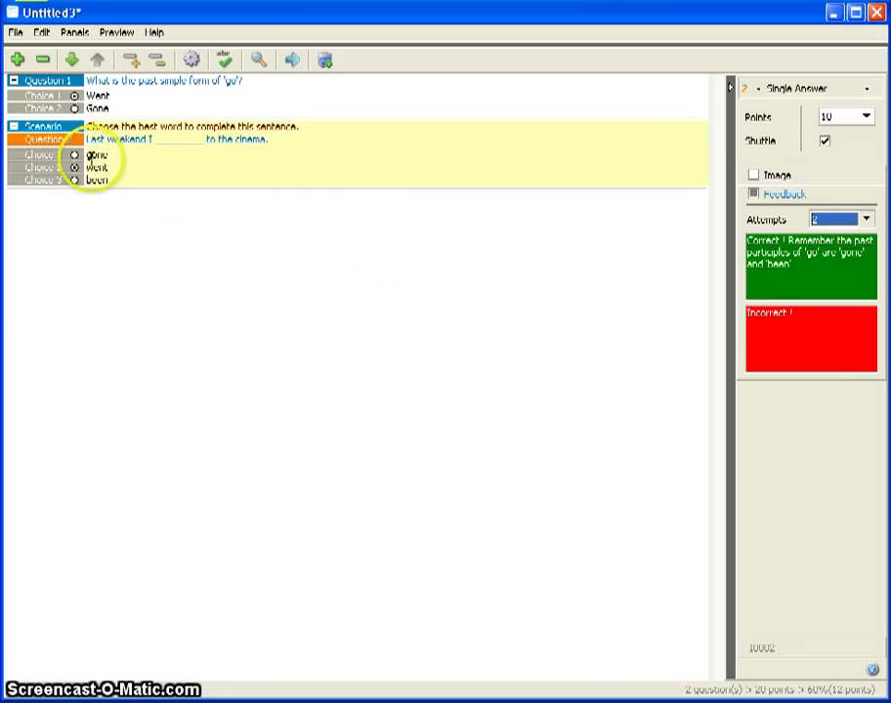
click(108, 155)
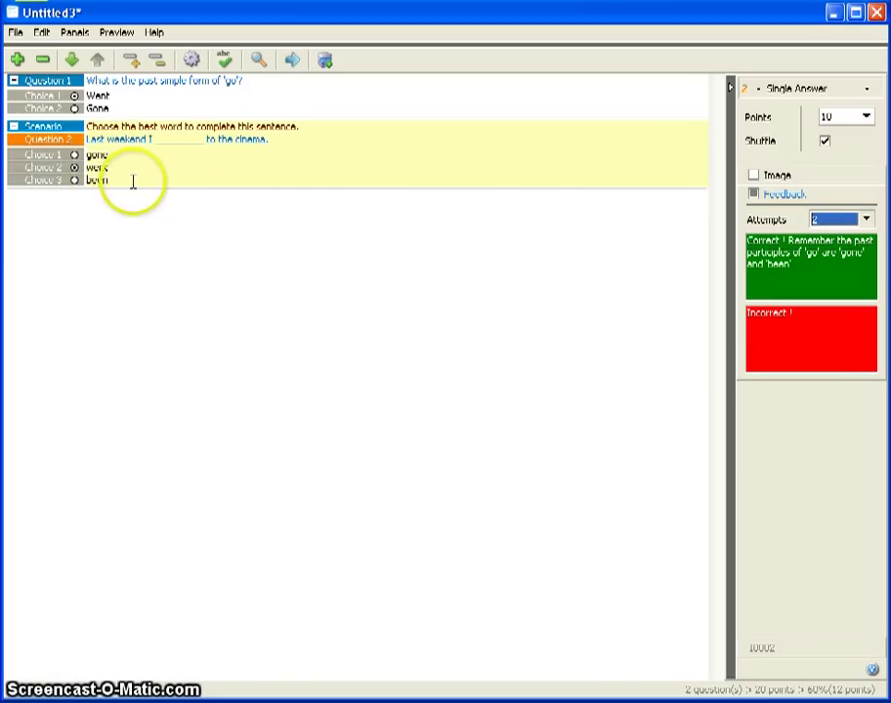
- Add a Multiple Choice - Multiple Answers Question 3 with a scenario line
click(19, 62)
click(53, 112)
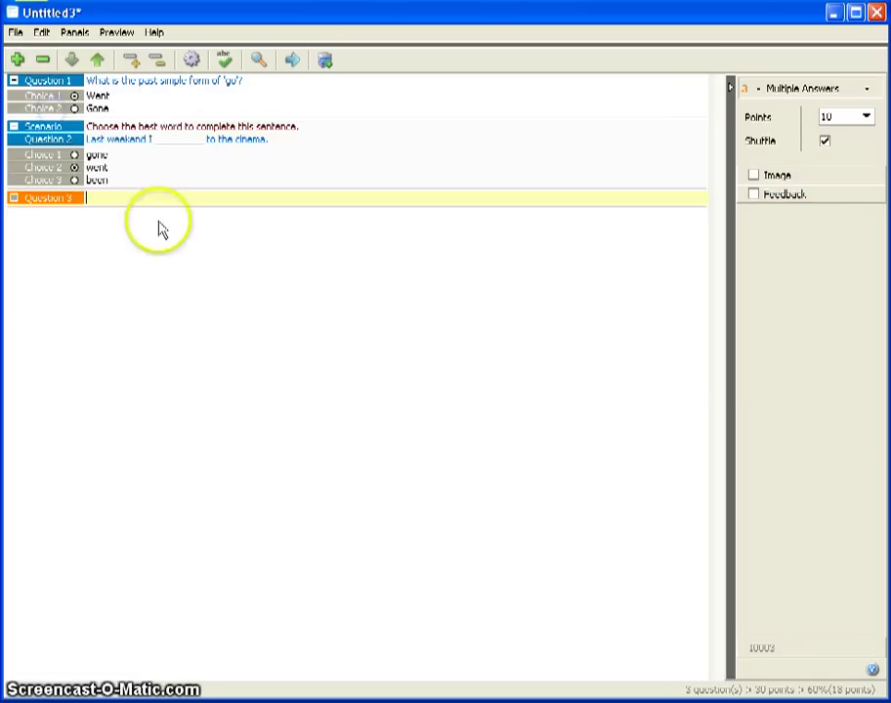
right_click(53, 205)
click(82, 272)
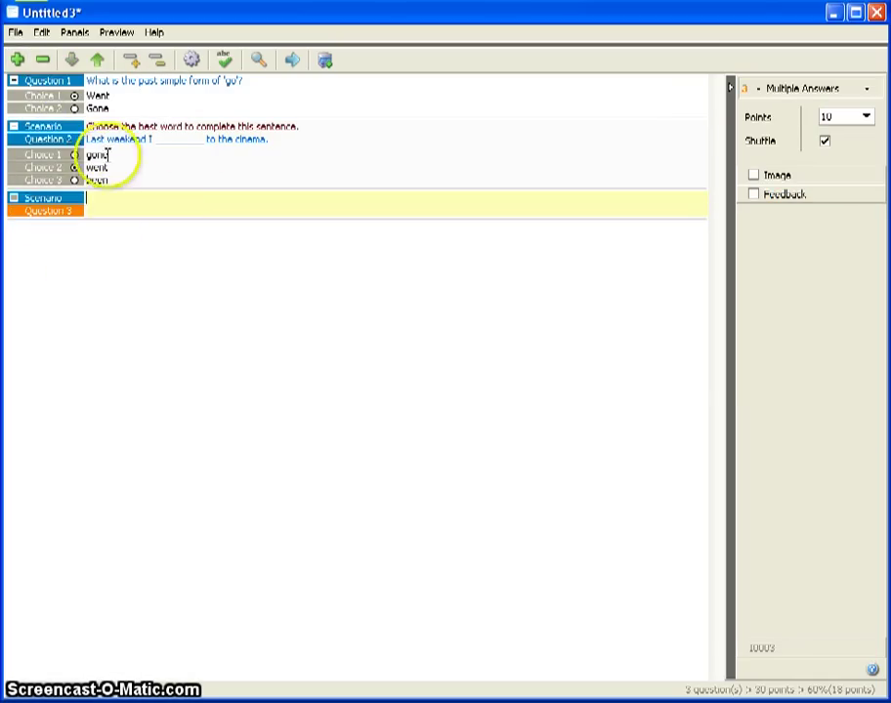
- Paste Question 2's scenario into Question 3 and begin it with 'Which of the following'
drag(304, 127, 80, 130)
key(ctrl+c)
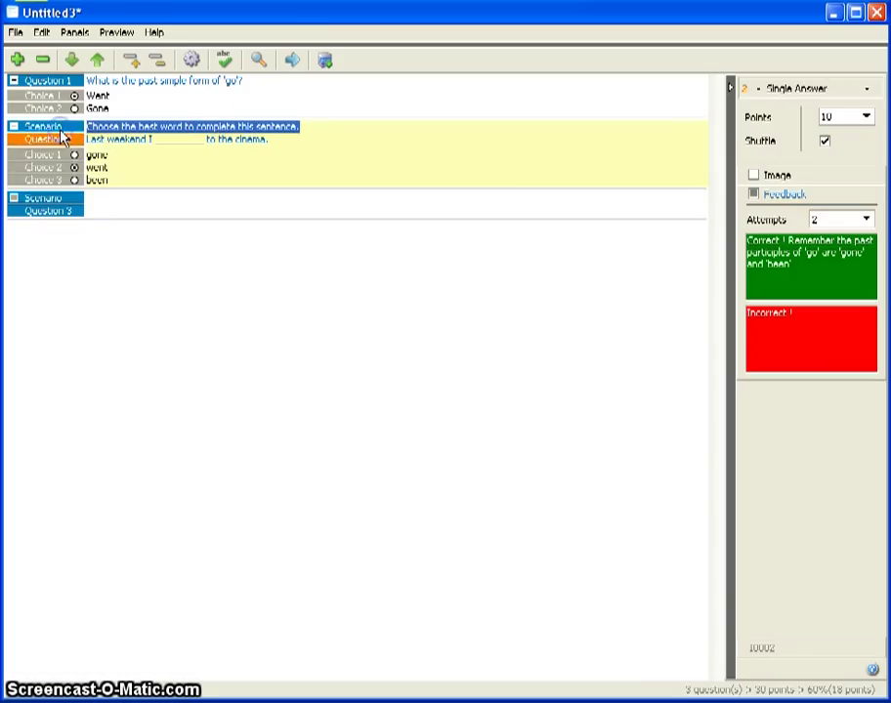
click(96, 186)
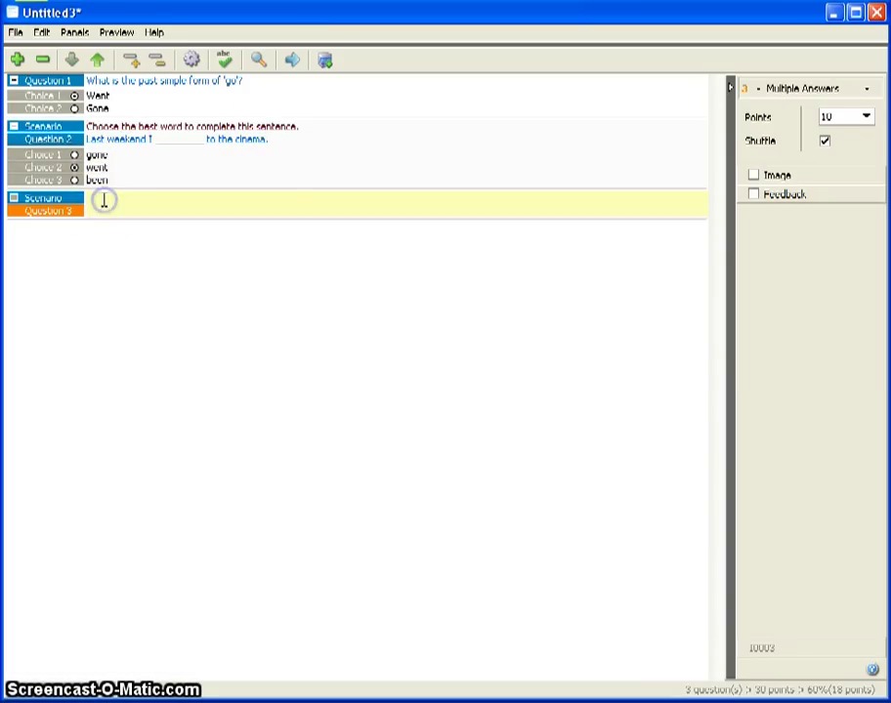
key(ctrl+v)
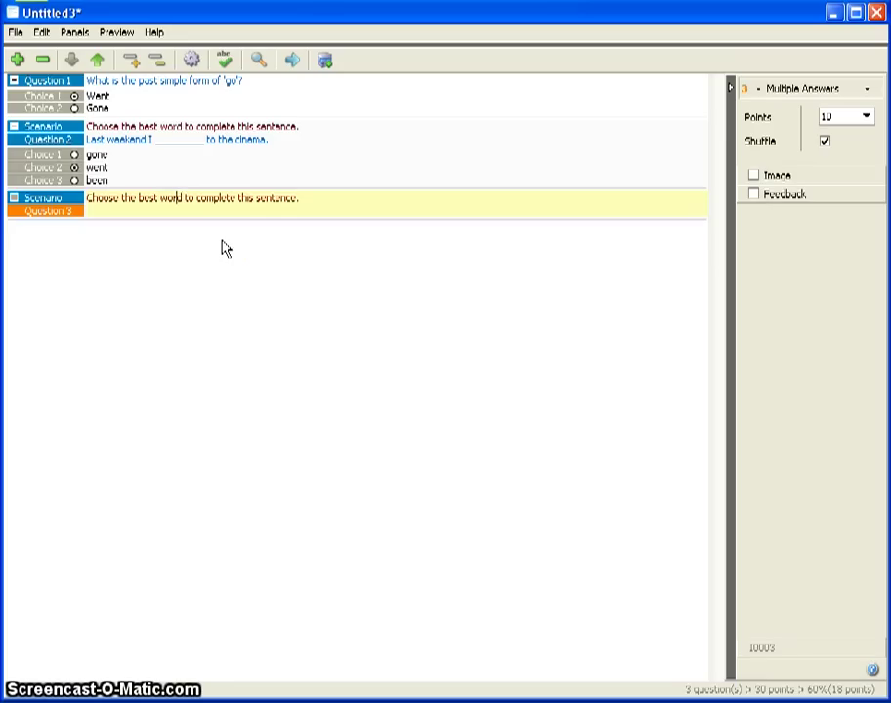
key(ctrl+Left)
key(ctrl+Left)
key(ctrl+Left)
key(BackSpace)
key(BackSpace)
key(BackSpace)
key(BackSpace)
key(BackSpace)
key(BackSpace)
key(BackSpace)
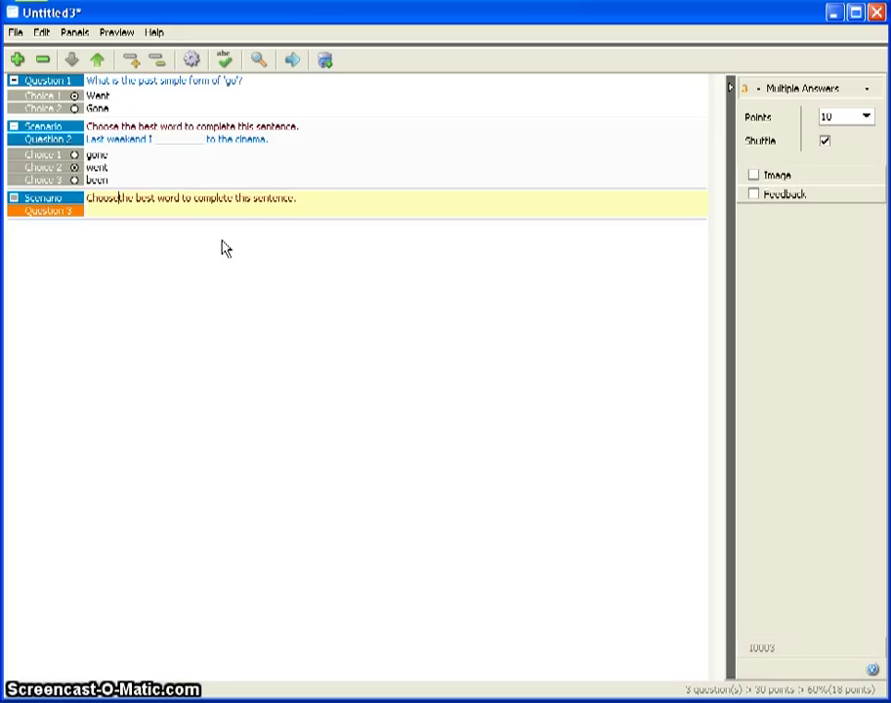
text(Wh)
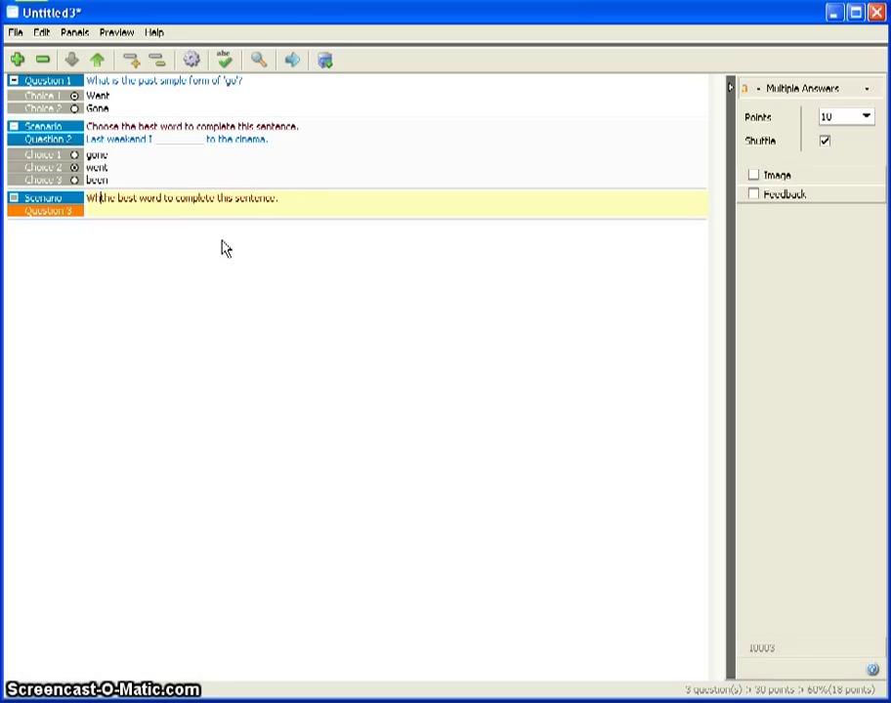
text(ich of )
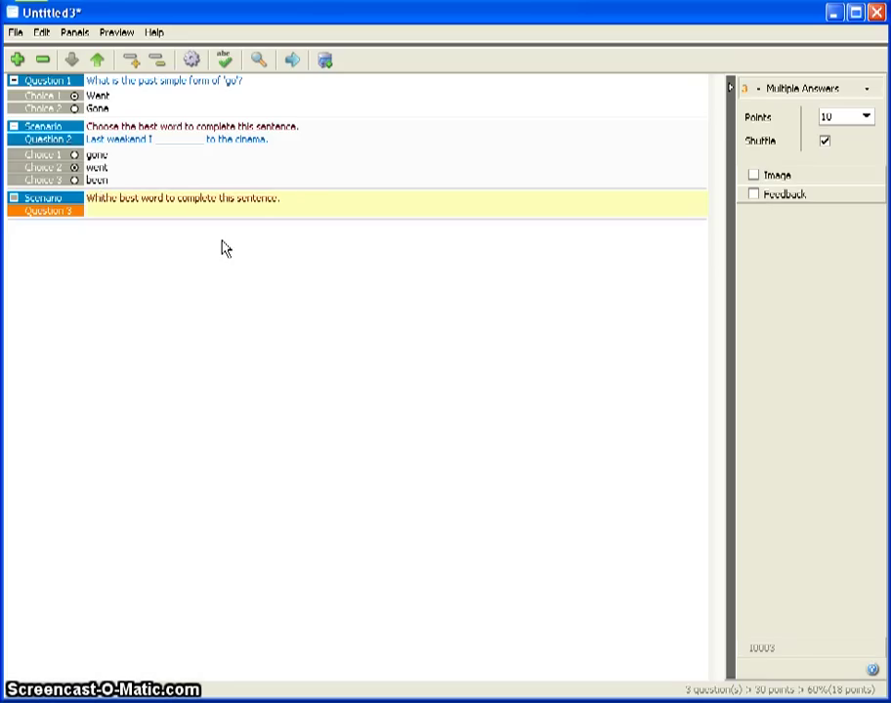
text(the following)
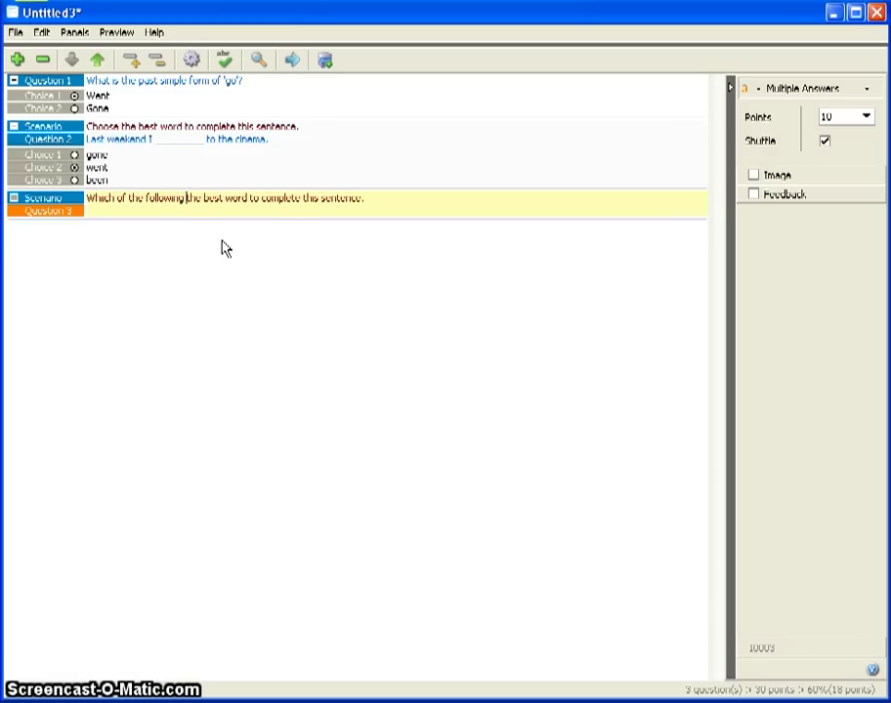
- Edit the rest to 'words best complete this sentence', removing the final full stop
key(Delete)
key(Delete)
key(Delete)
key(Delete)
key(Delete)
key(Delete)
key(Delete)
key(Delete)
key(Delete)
key(Right)
key(Right)
key(Right)
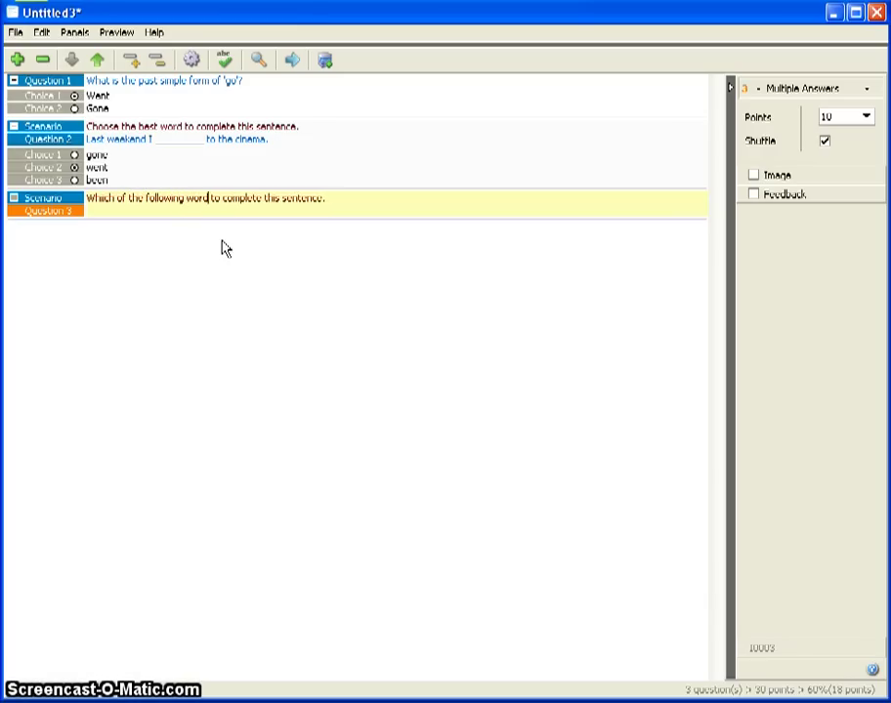
text(s)
key(Delete)
key(Delete)
key(Delete)
text(best)
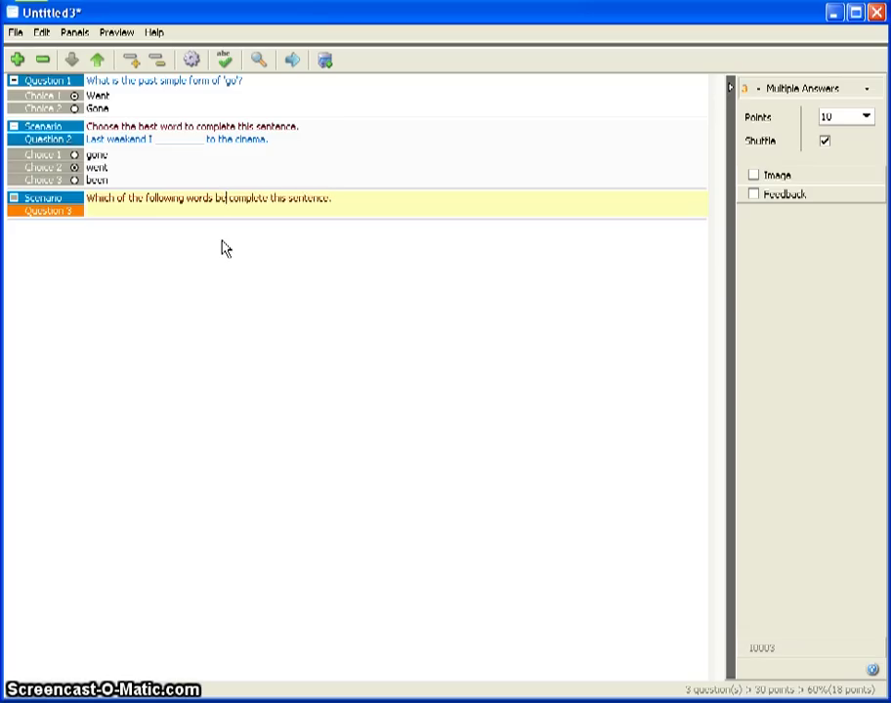
key(Right)
key(Right)
key(Right)
key(Right)
key(Right)
key(Right)
key(Right)
key(Right)
key(Right)
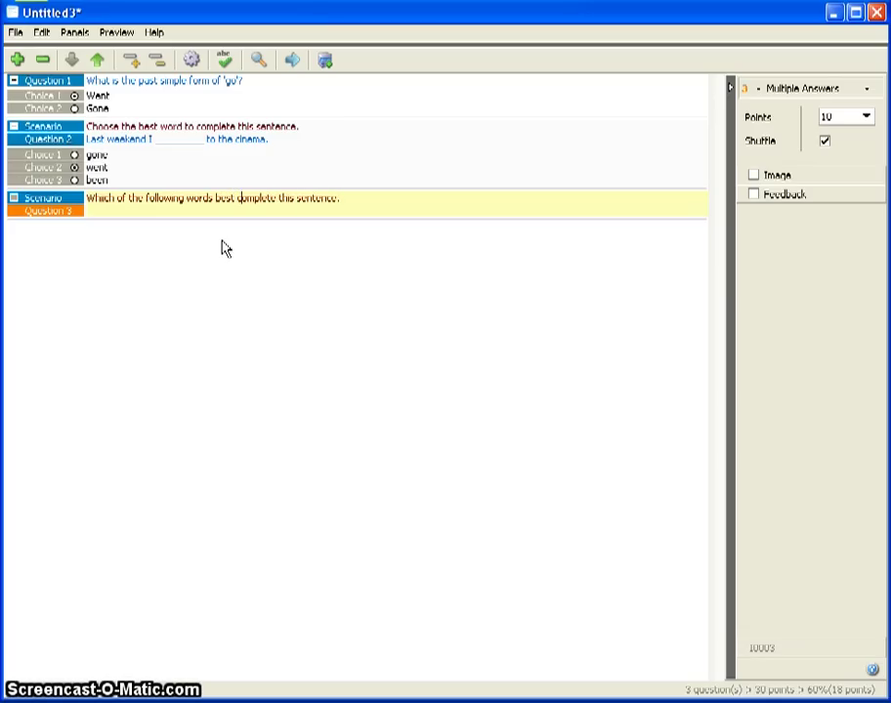
key(End)
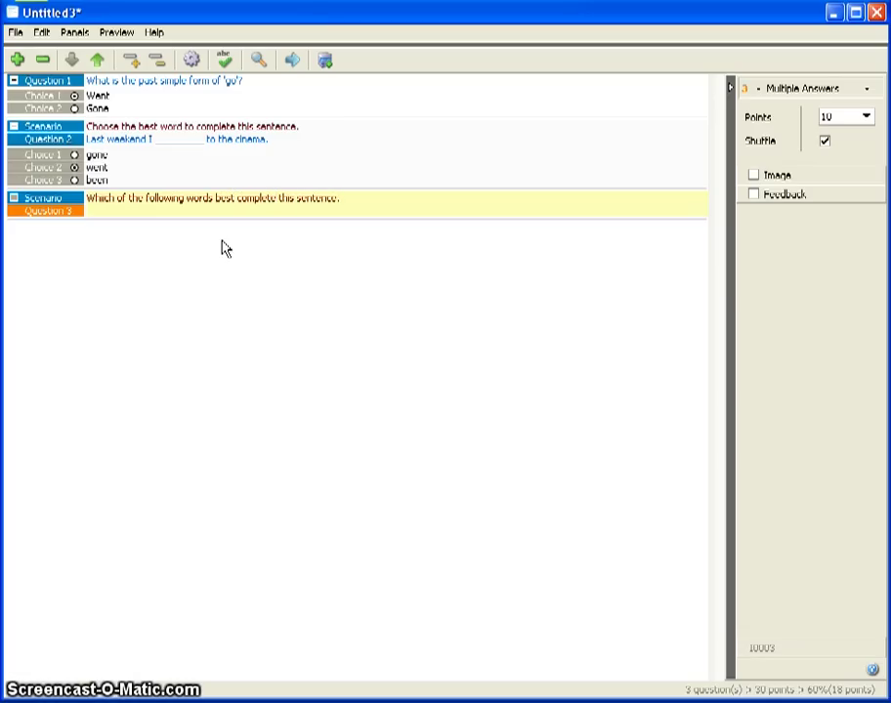
key(BackSpace)
- End the scenario with '?' and enter 'Once upon a time, there lived a ____ princess.'
text(?)
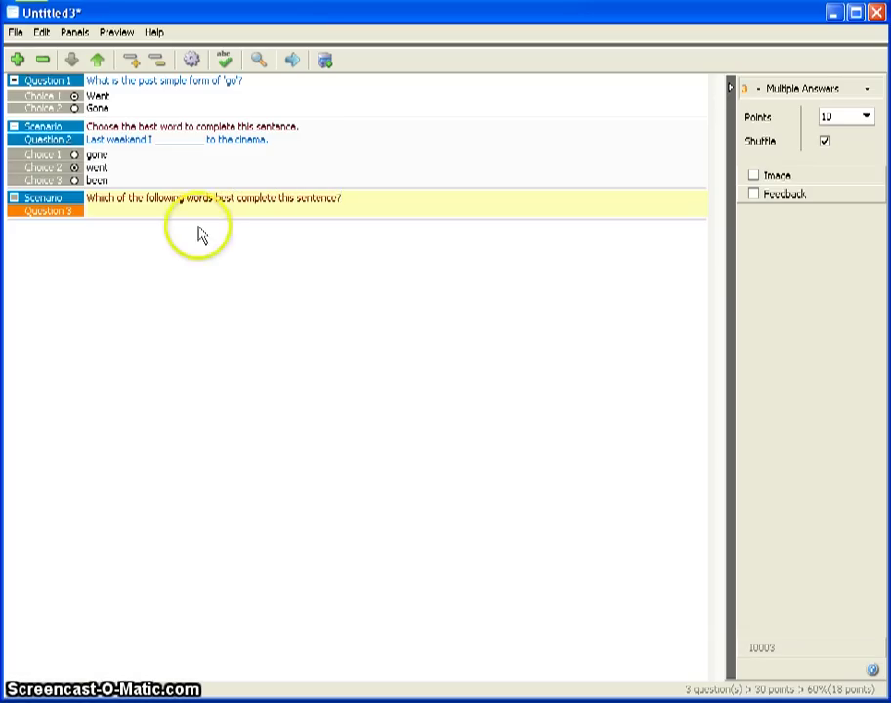
click(198, 213)
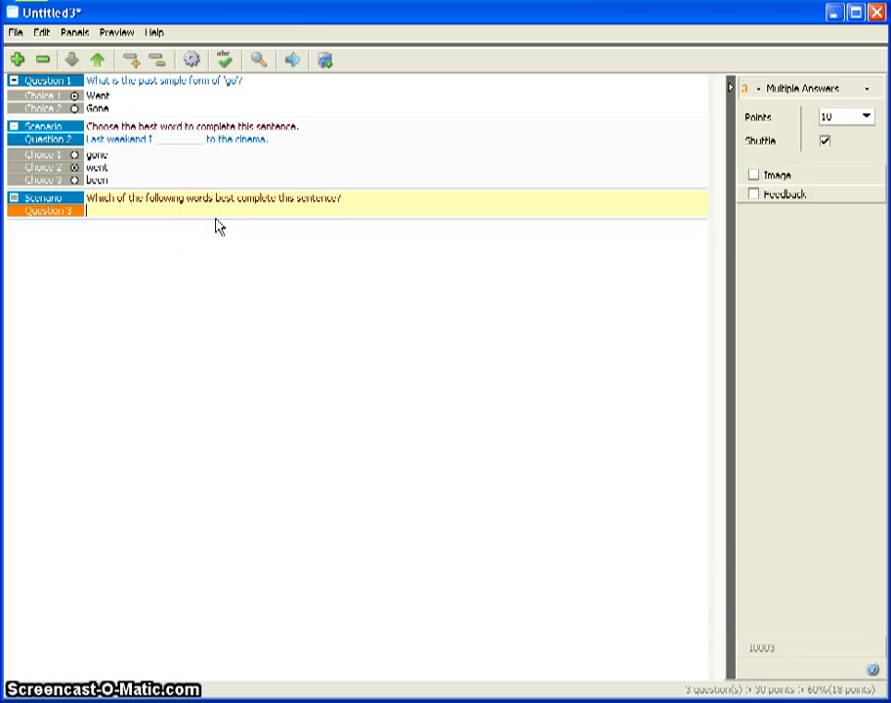
text(Once upon a time, there lived a _____)
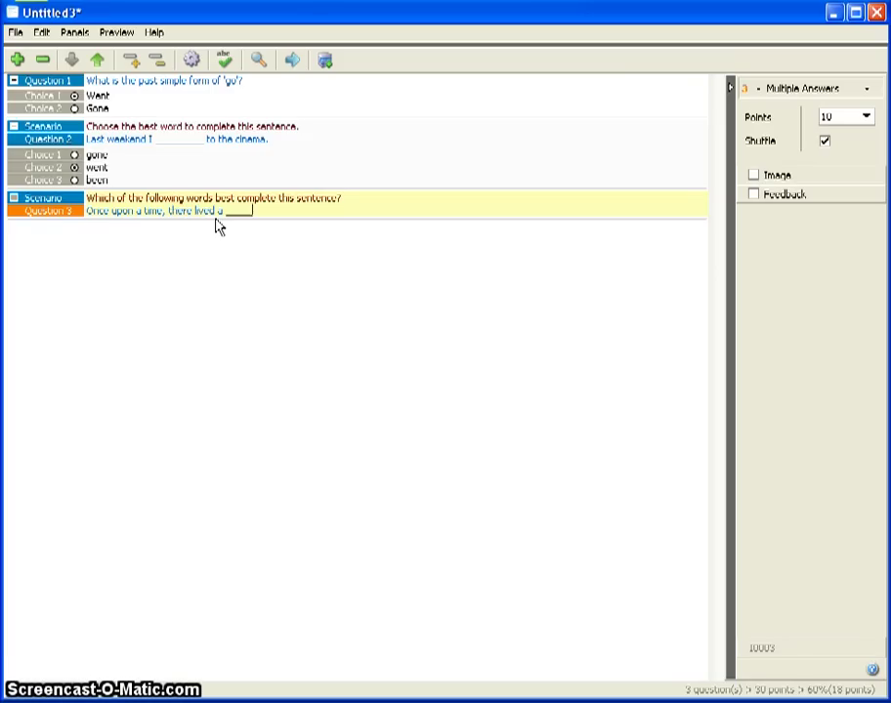
text(_________ )
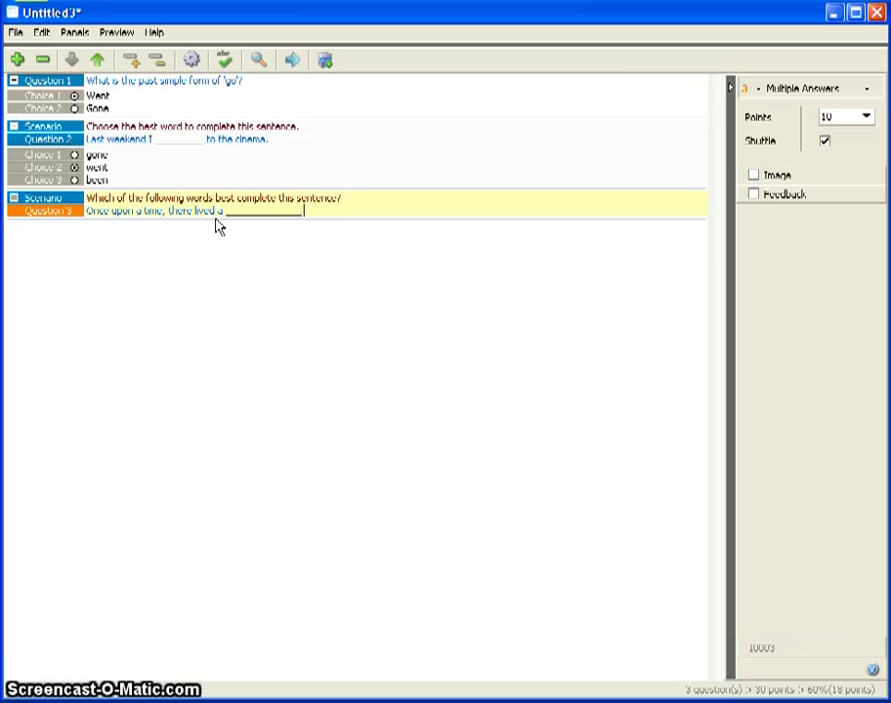
text(princess.)
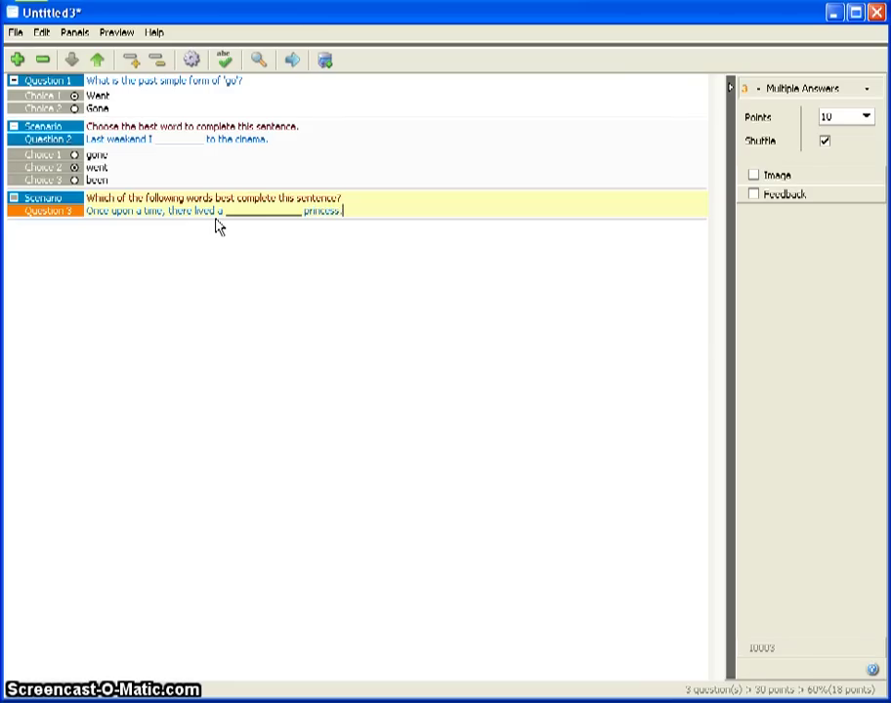
- Add the choices Green, Red, Pretty, Lonely and Beautiful to Question 3
key(Return)
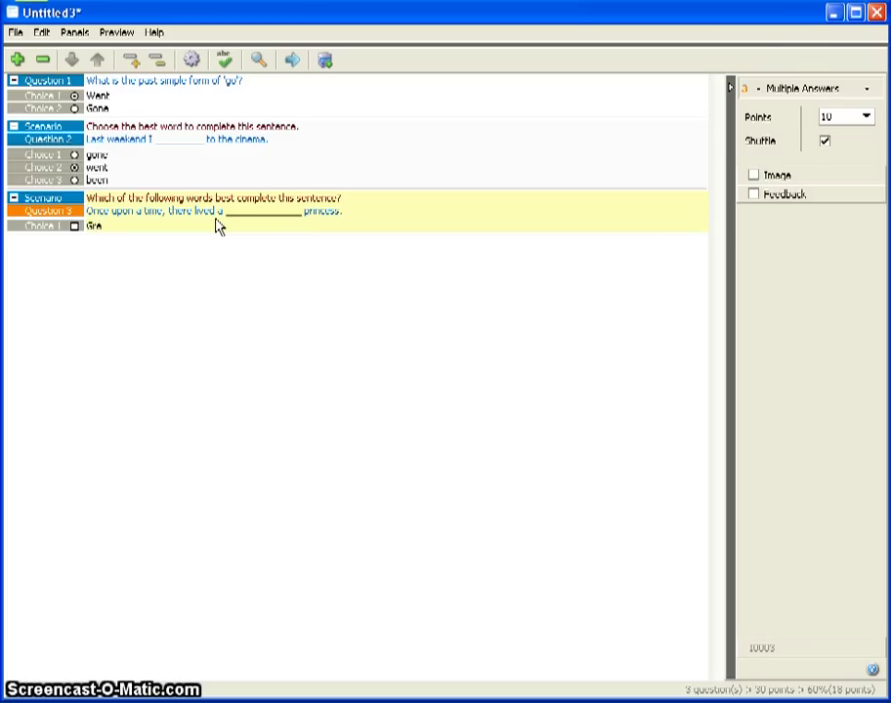
text(Green)
key(Return)
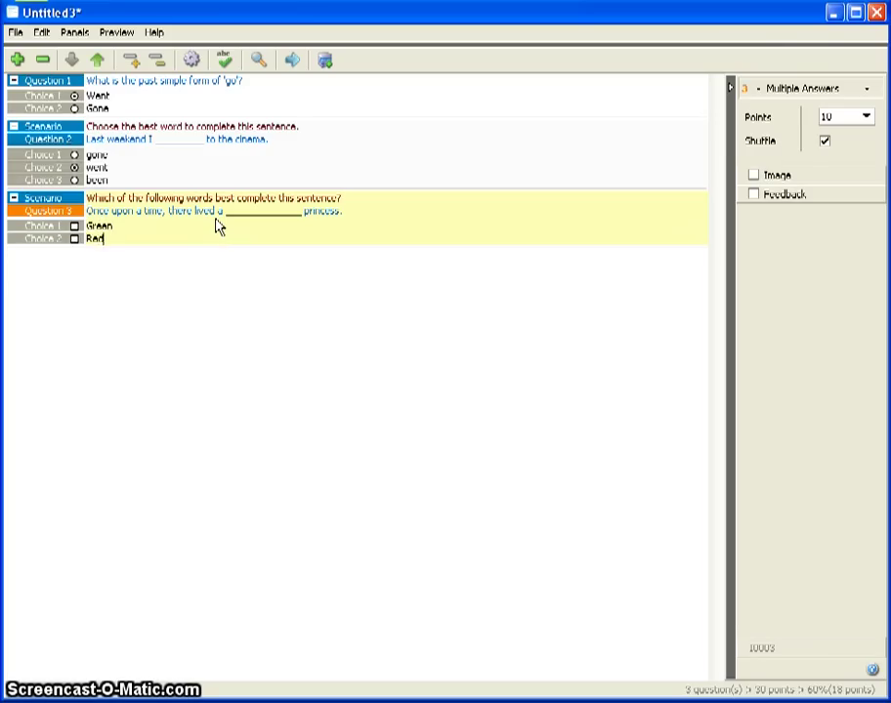
key(Return)
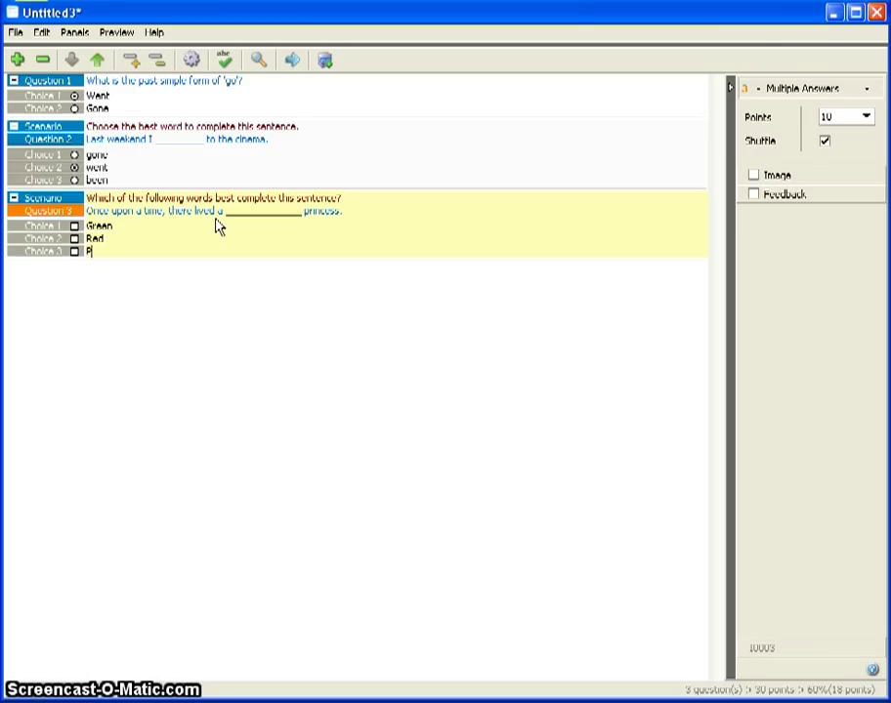
text(Pretty)
key(Return)
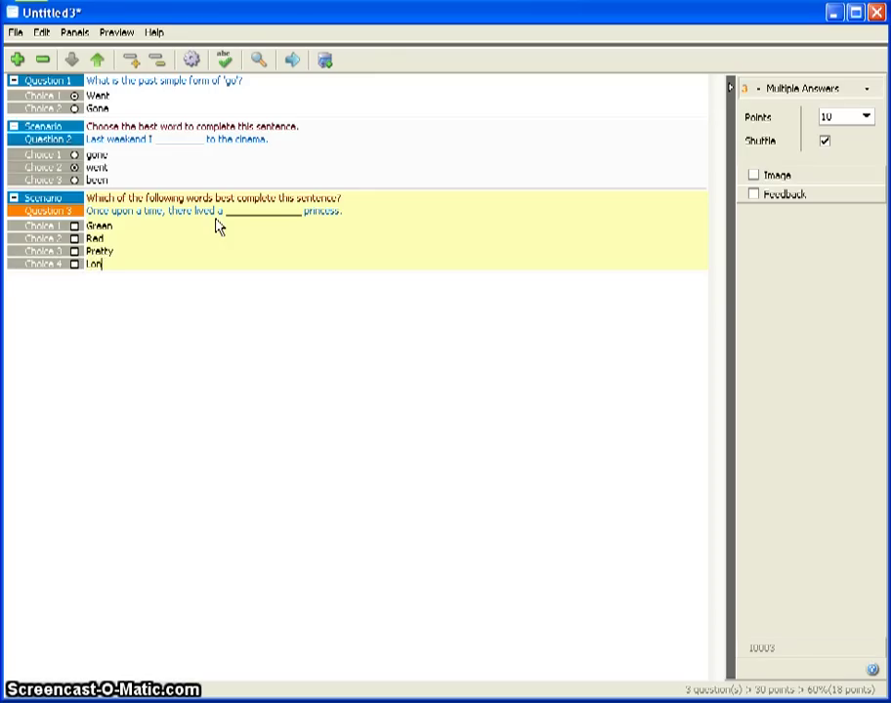
text(Lonely)
key(Return)
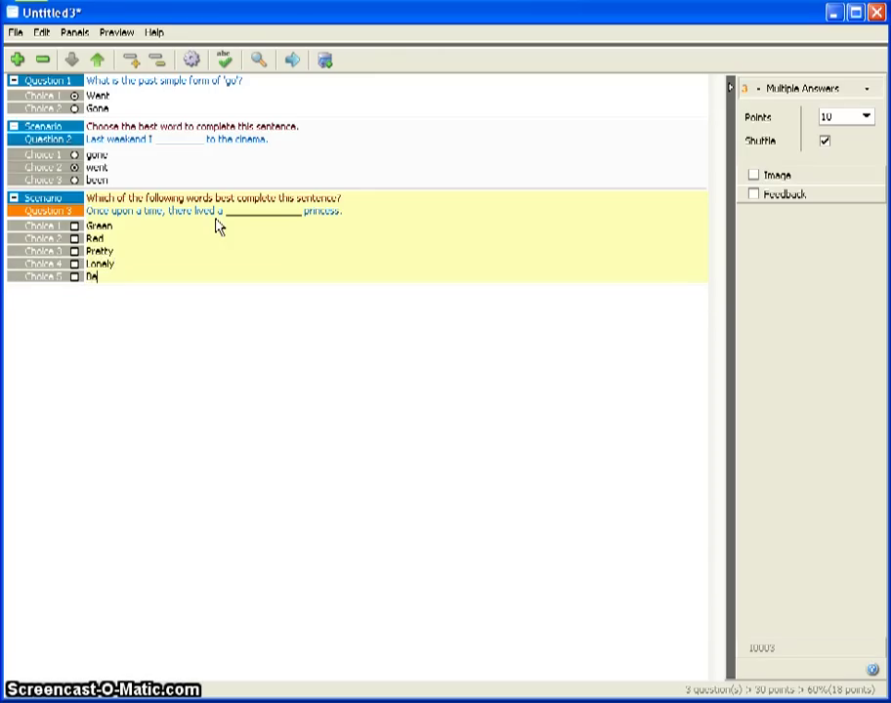
text(Beautiful)
- Mark Pretty, Lonely and Beautiful as Question 3's correct answers
click(74, 251)
click(74, 264)
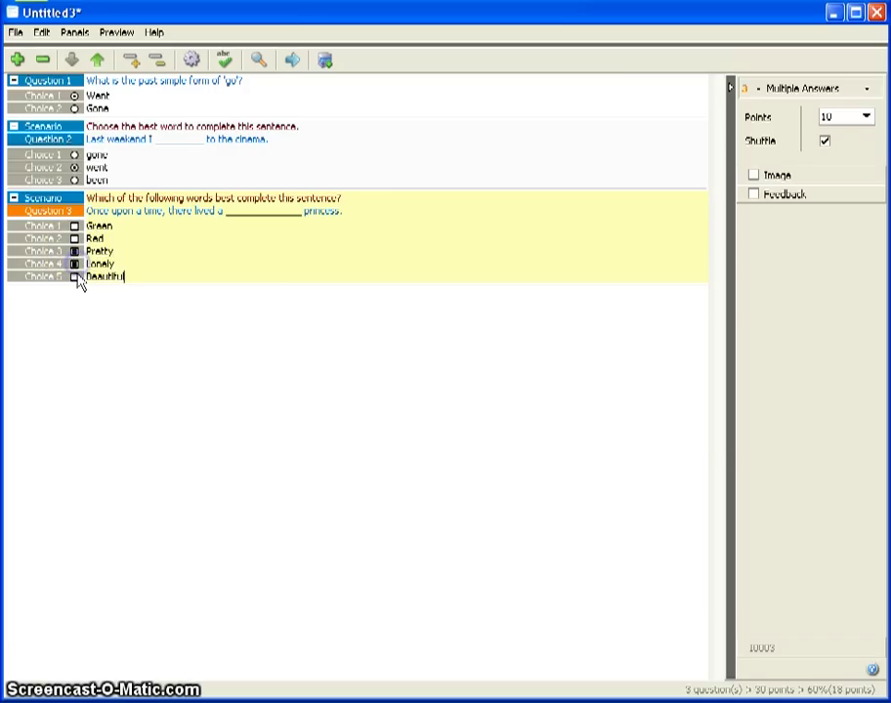
click(74, 276)
- Turn on feedback for Question 3 and allow 3 attempts
click(787, 195)
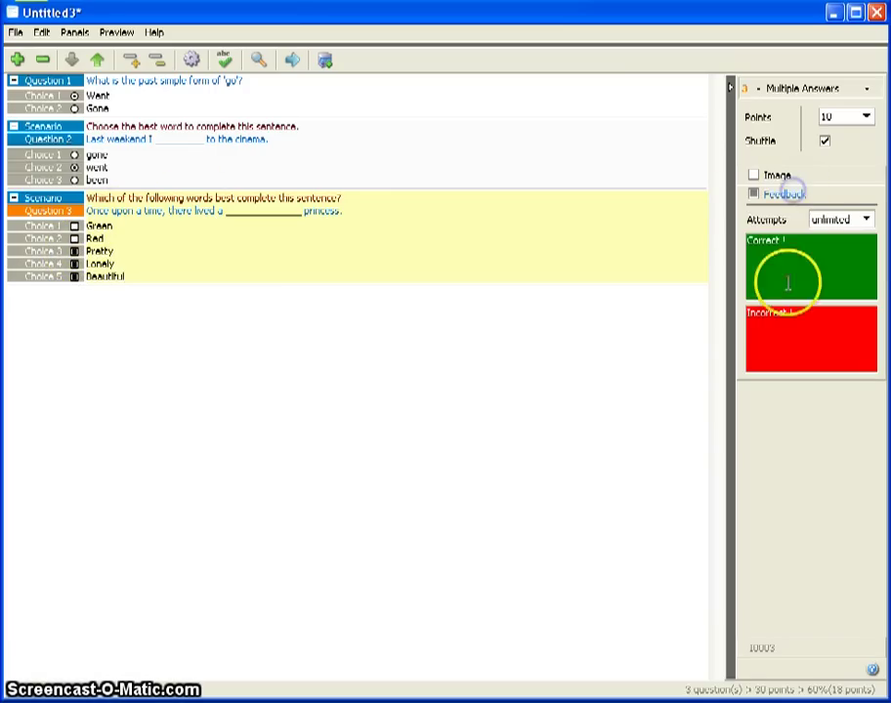
click(867, 220)
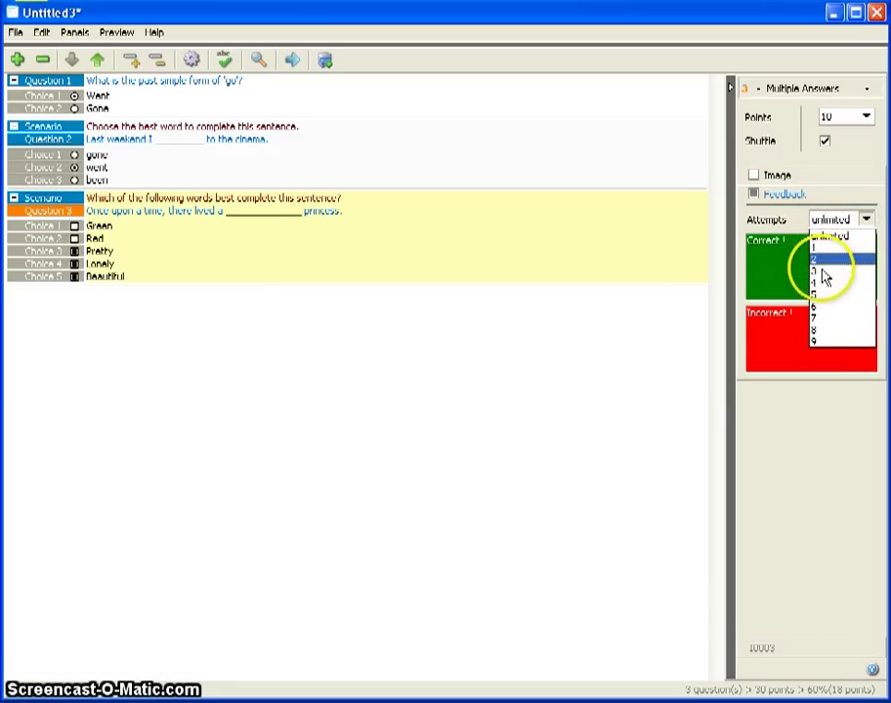
click(826, 270)
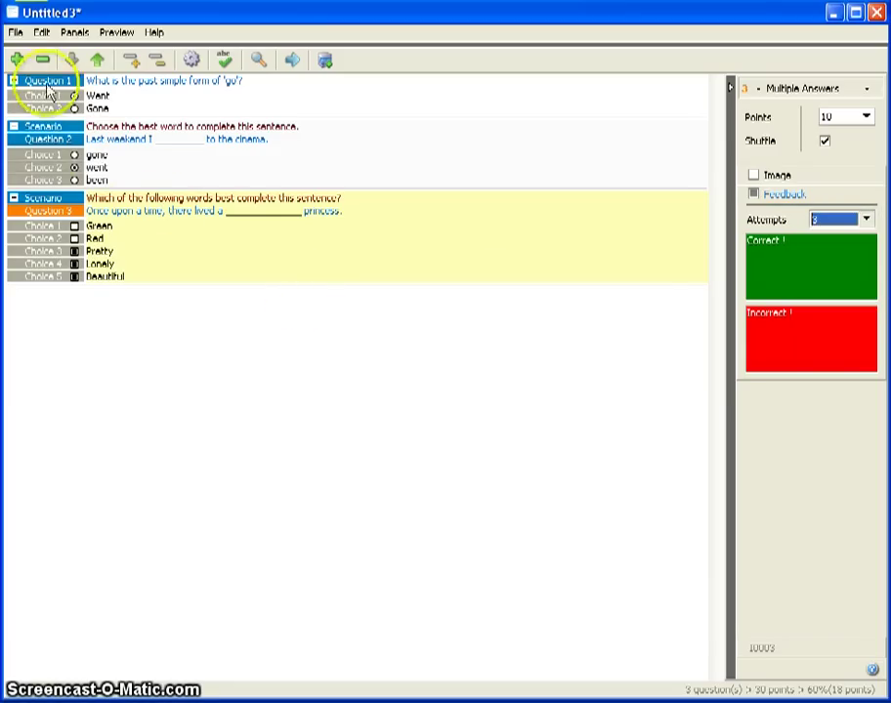
- Compare Question 1 and 2 feedback and attempts settings, then return to Question 3
click(325, 158)
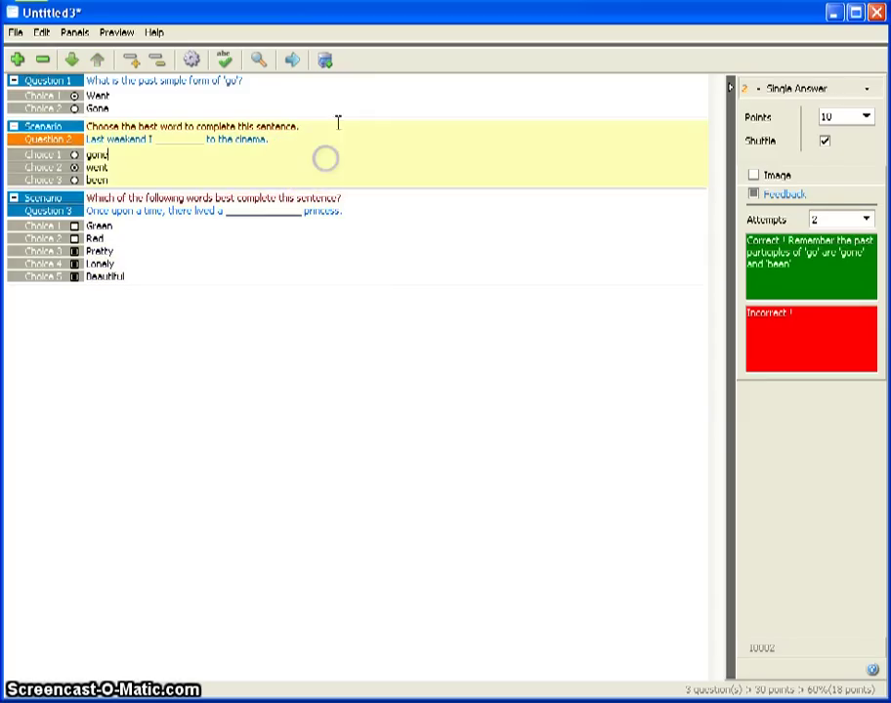
click(350, 95)
click(386, 156)
click(390, 94)
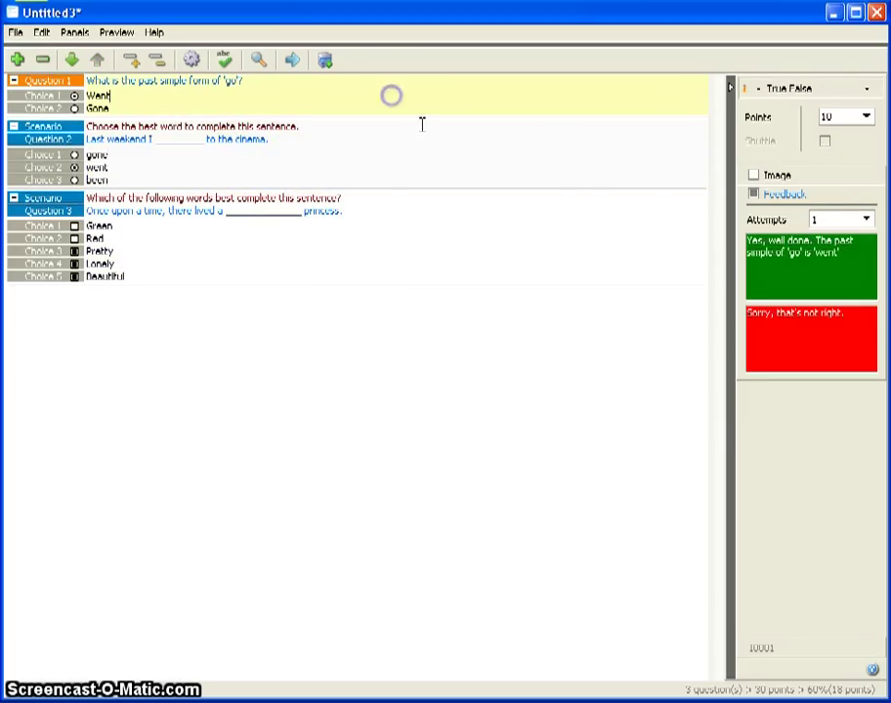
click(503, 162)
click(289, 259)
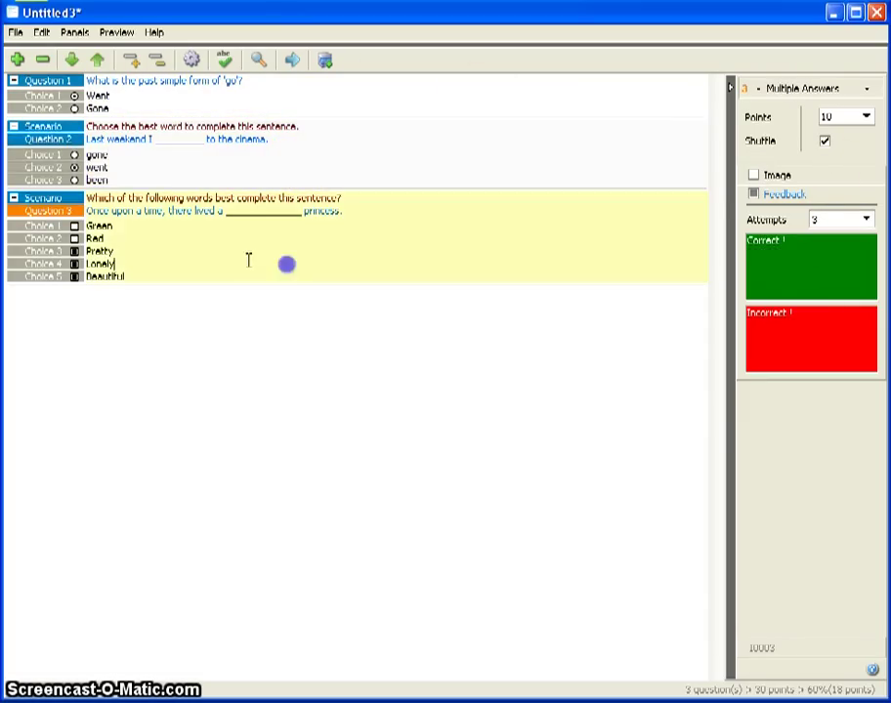
click(20, 64)
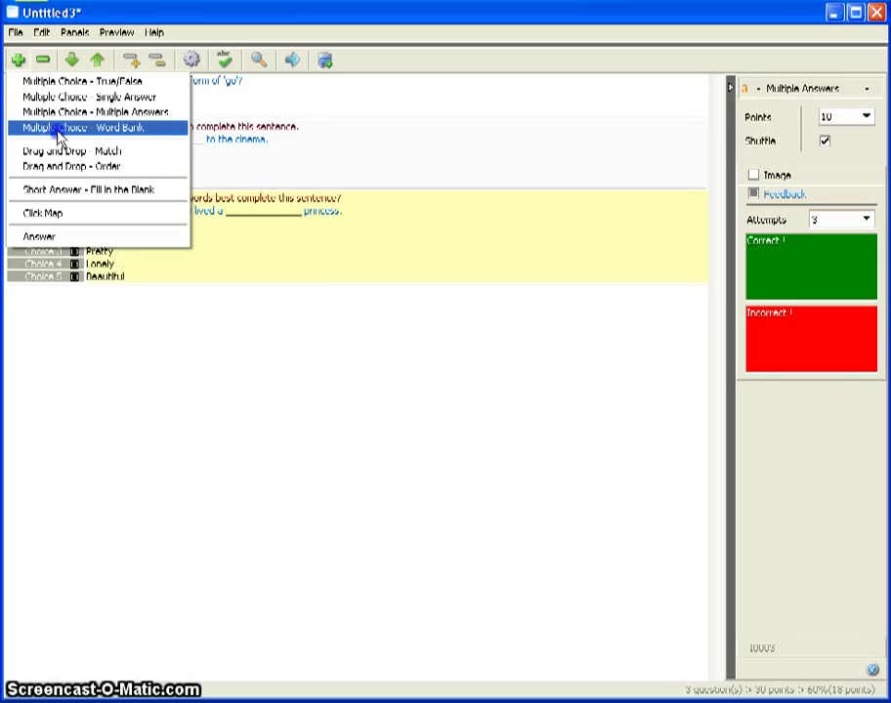
- Add a Multiple Choice - Word Bank Question 4 and copy Question 3's scenario sentence
click(58, 128)
click(298, 199)
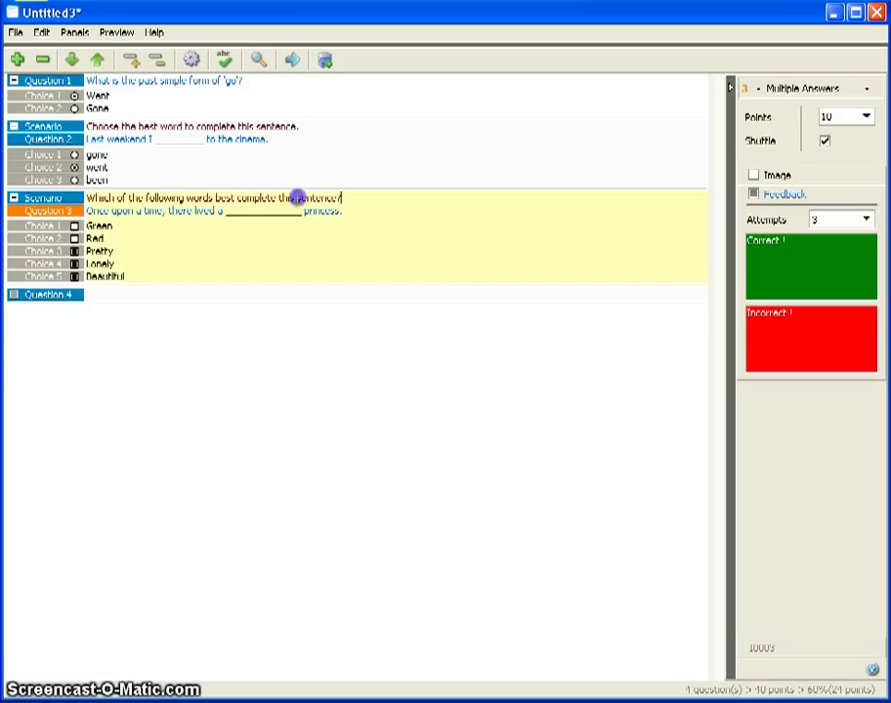
key(ctrl+a)
key(ctrl+c)
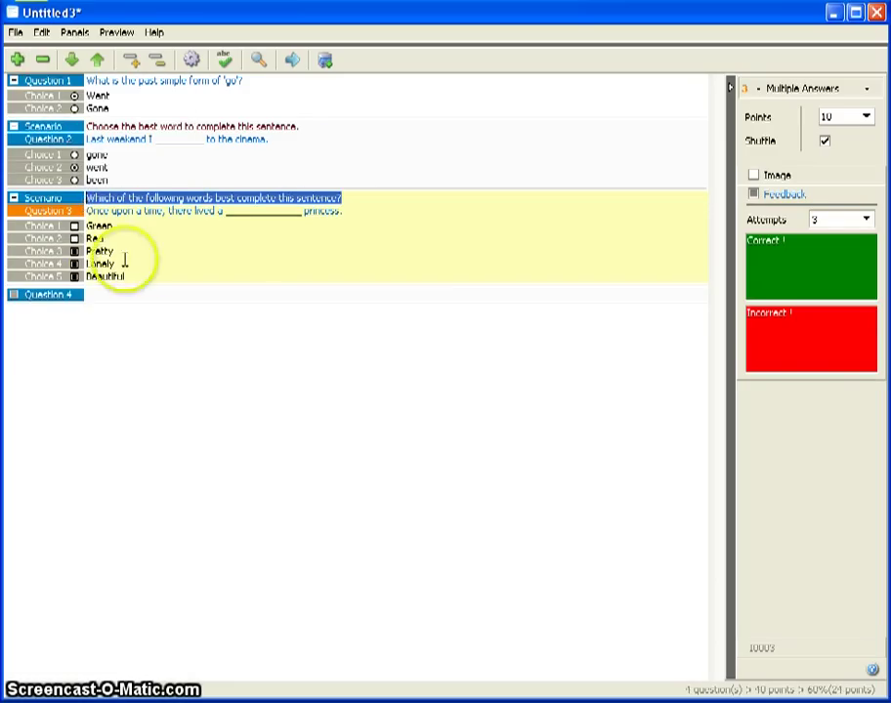
click(53, 296)
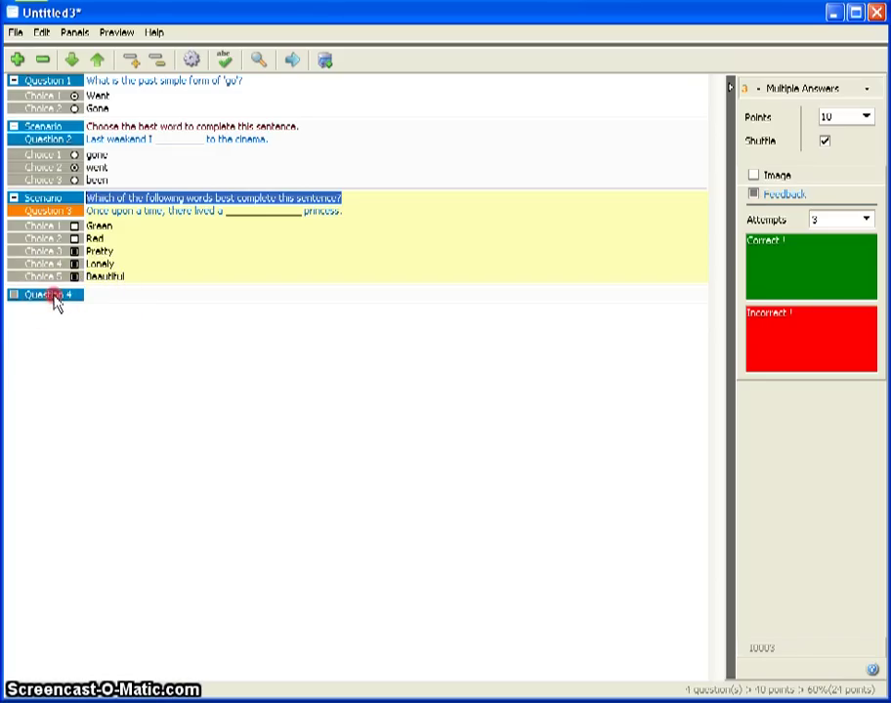
click(125, 296)
- Give Question 4 a scenario, paste the copied sentence into it, and clear the question line
right_click(56, 299)
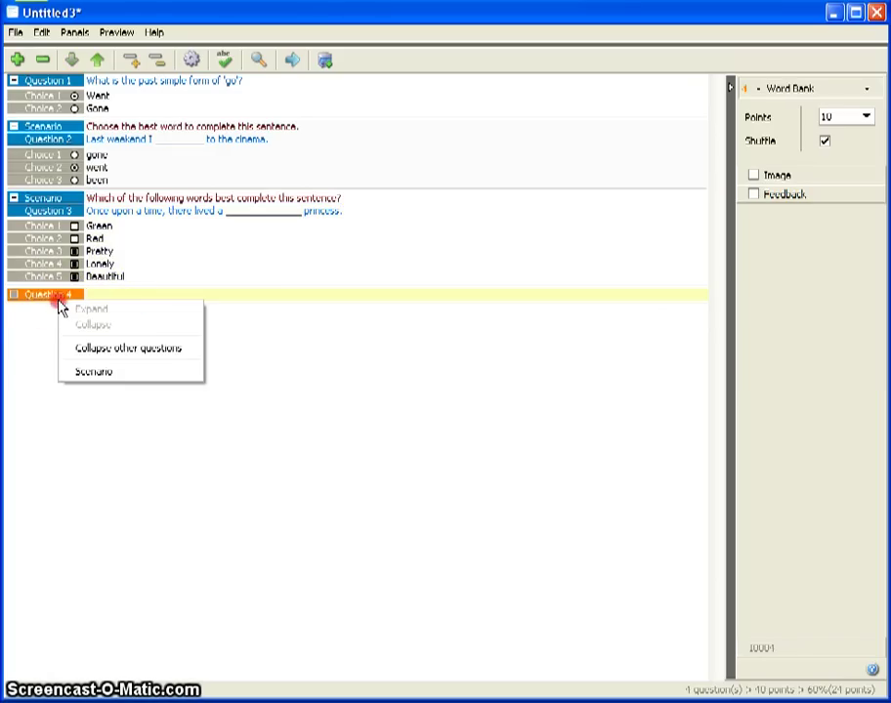
click(104, 372)
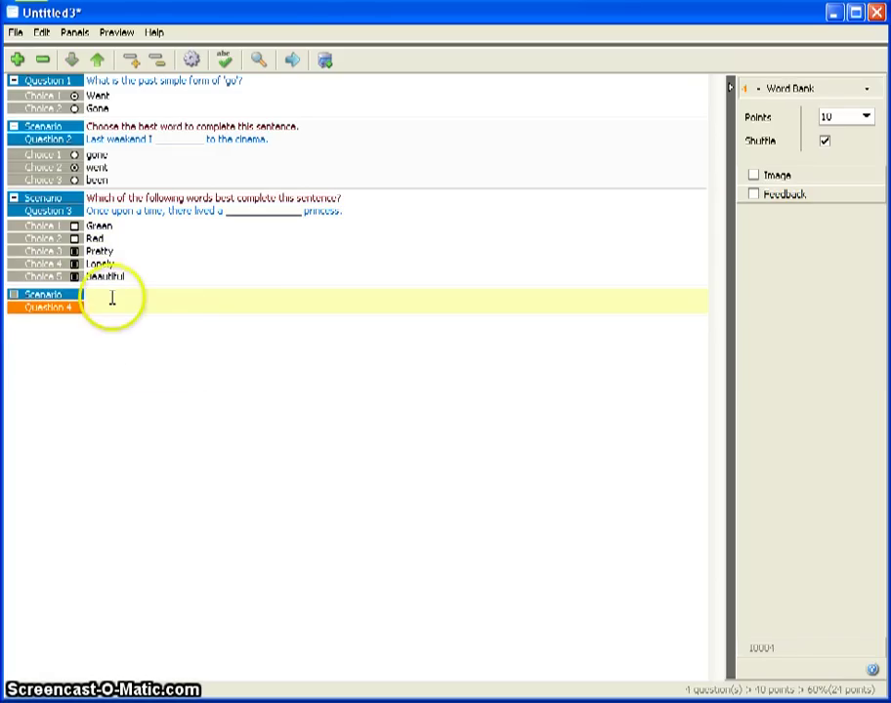
key(ctrl+v)
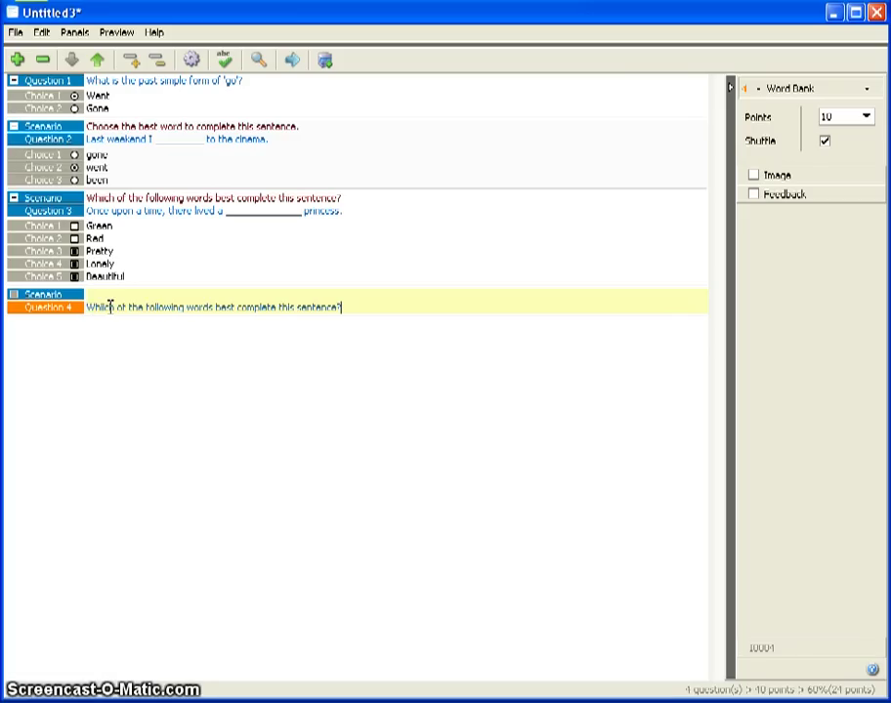
drag(342, 308, 89, 309)
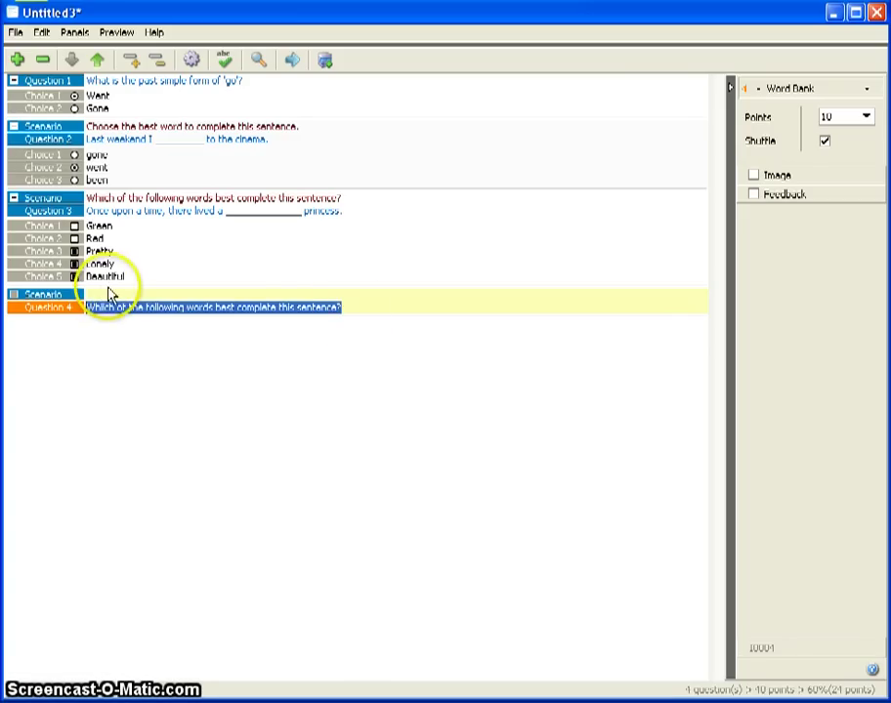
click(108, 293)
key(ctrl+v)
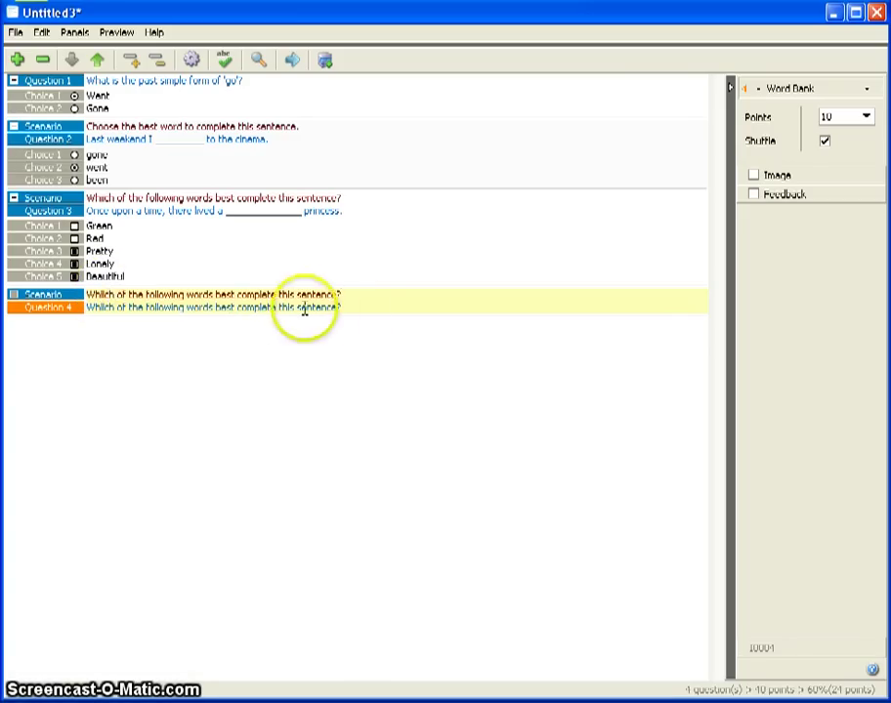
click(352, 307)
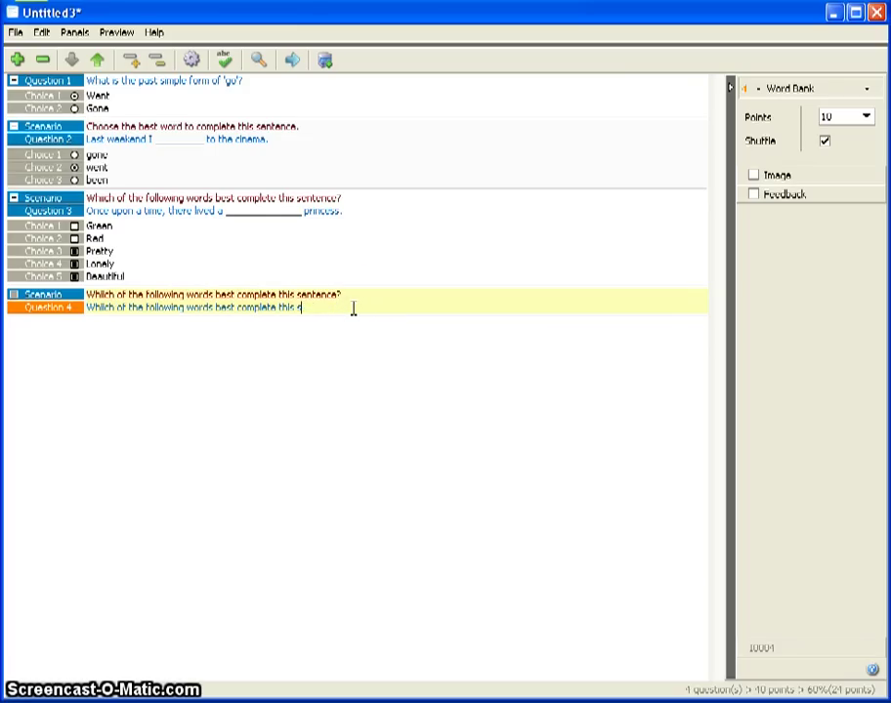
key(BackSpace)
key(BackSpace)
key(BackSpace)
key(BackSpace)
key(BackSpace)
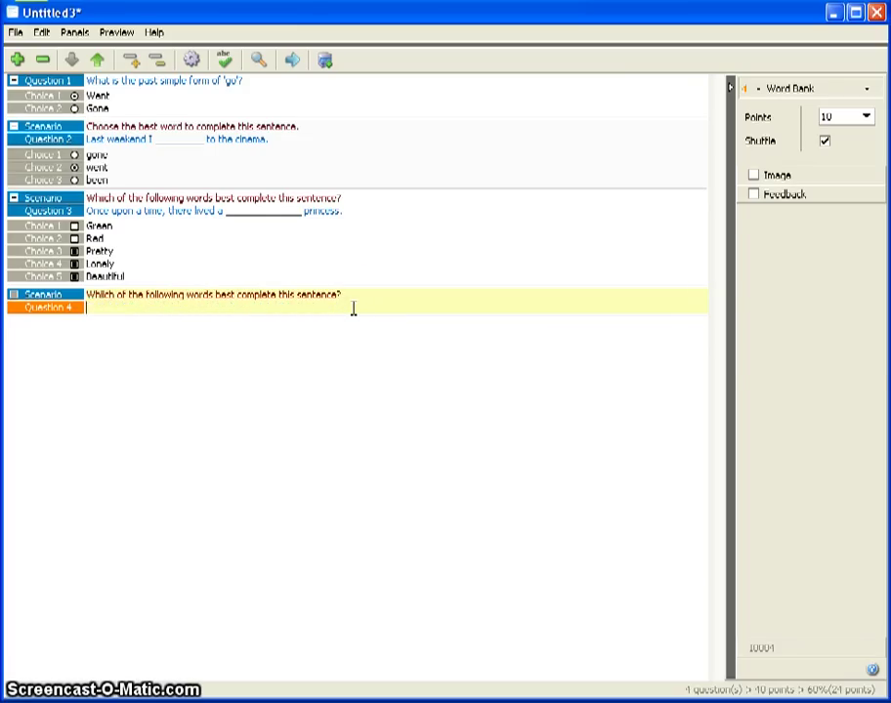
- Restore Question 4 and reword its scenario to begin 'Choose the best word to complete the'
key(ctrl+z)
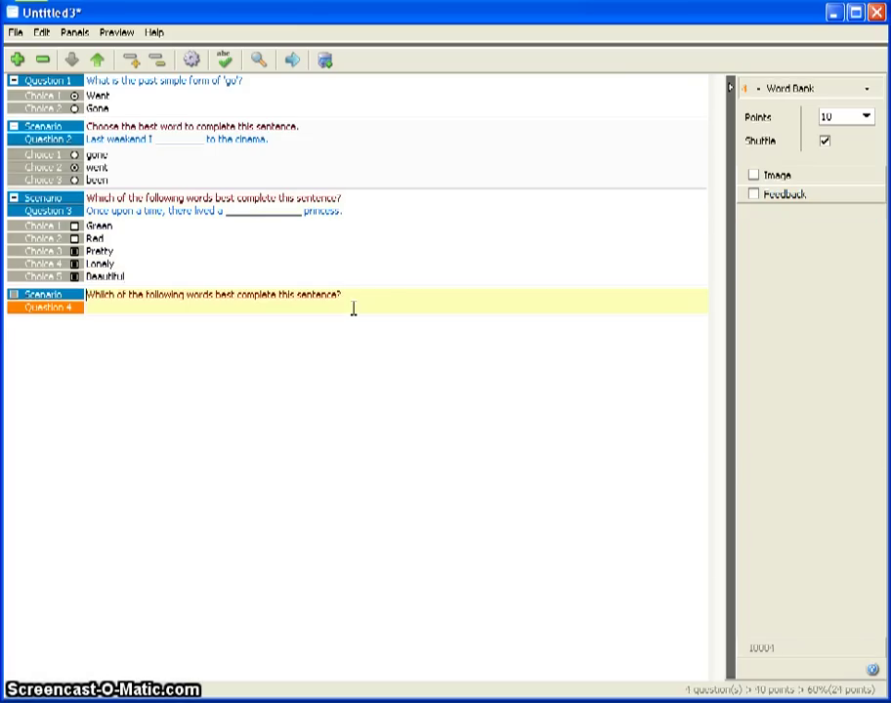
click(356, 298)
key(Left)
key(Left)
key(Left)
key(Left)
key(Left)
key(Left)
key(Left)
key(Left)
key(Left)
key(Left)
key(Left)
key(Left)
key(Left)
key(Left)
key(Left)
key(Left)
key(Left)
key(Left)
key(Left)
key(Left)
text(Choose the )
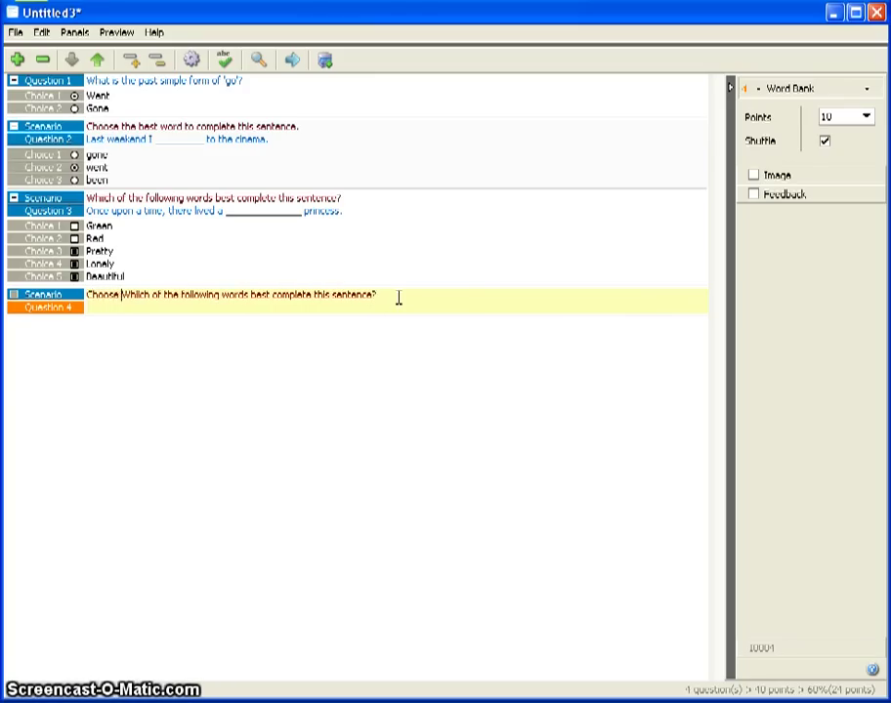
text(best word to )
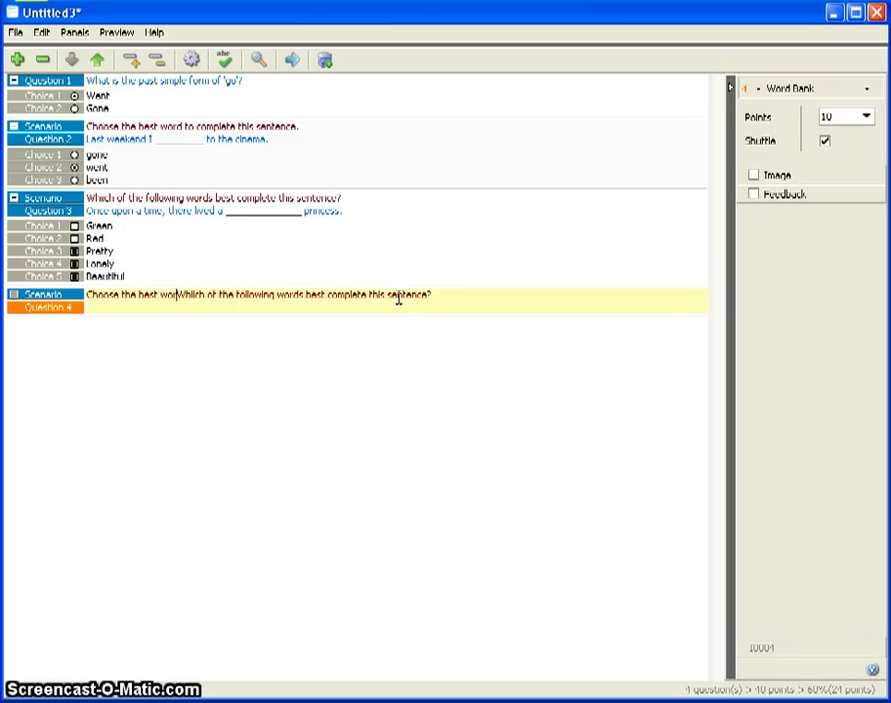
text(com)
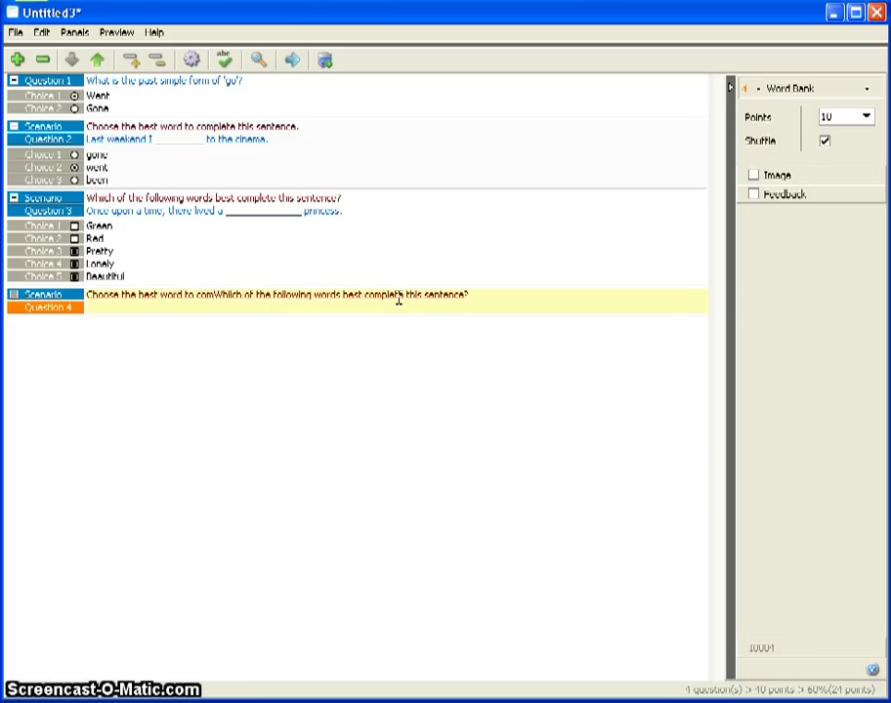
text(plete the)
key(Delete)
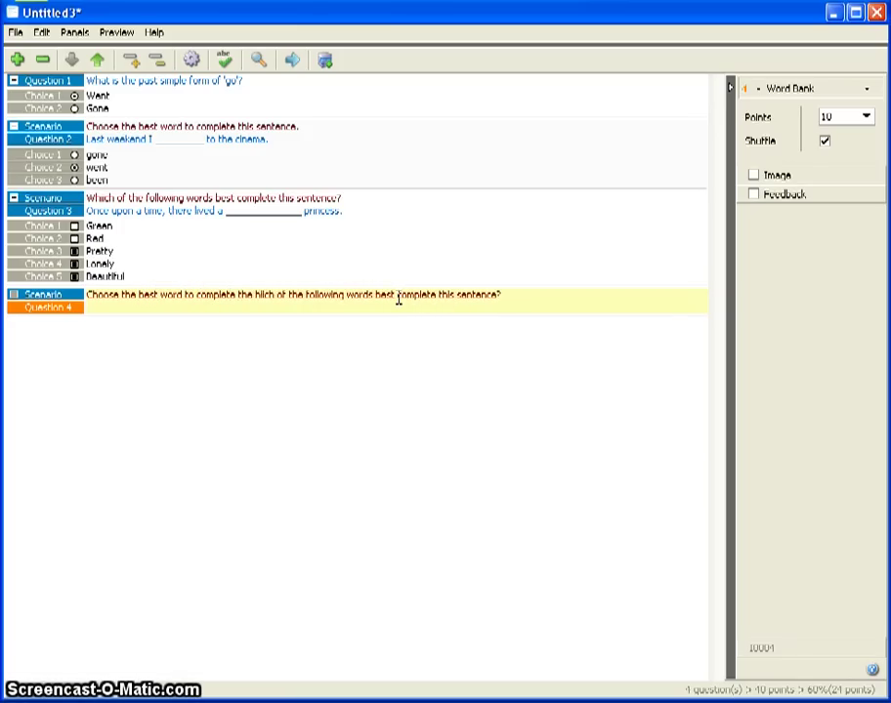
key(Delete)
key(Delete)
key(Delete)
key(Delete)
key(Delete)
key(Delete)
key(Delete)
key(Delete)
key(Delete)
key(Delete)
key(Delete)
key(Delete)
key(Delete)
key(Delete)
key(Delete)
key(Delete)
key(Delete)
key(Delete)
key(Delete)
key(Delete)
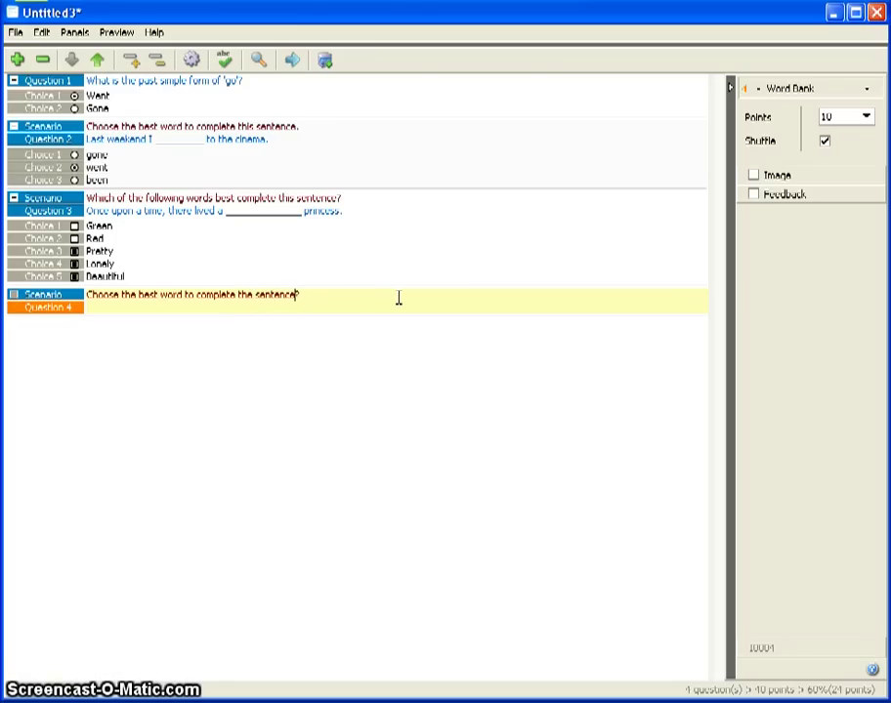
key(Delete)
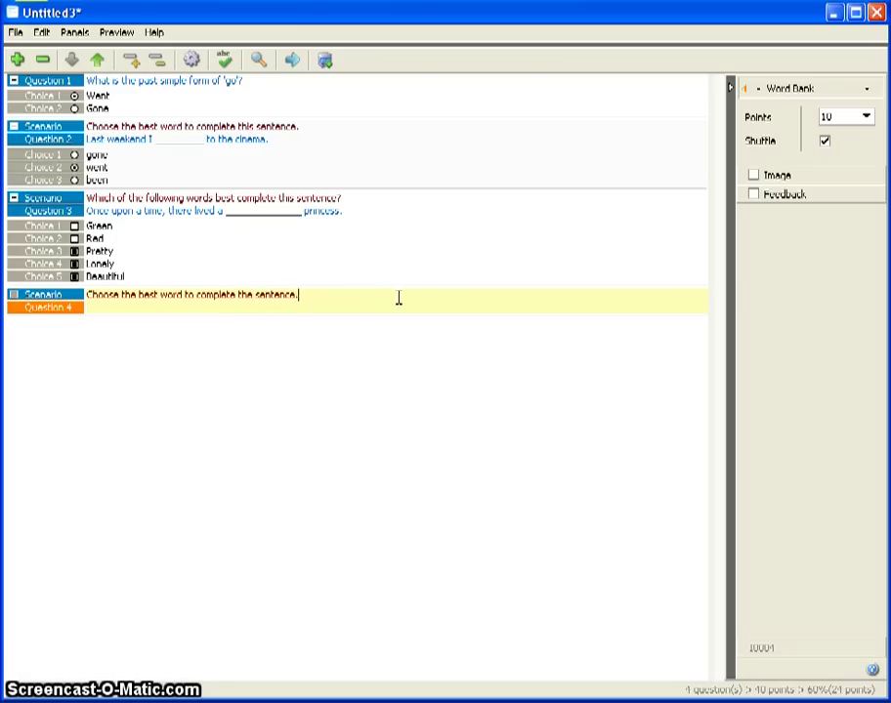
- Enter the gapped sentence 'I haven't ____ him for ages.' and start Choice 1
click(395, 310)
text(I)
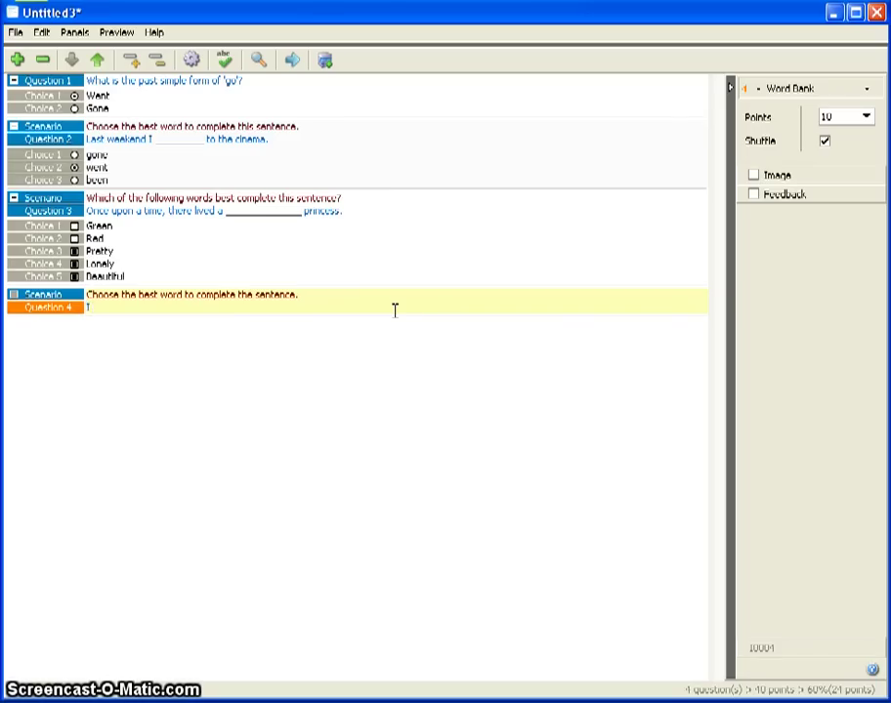
text( haven't _______________)
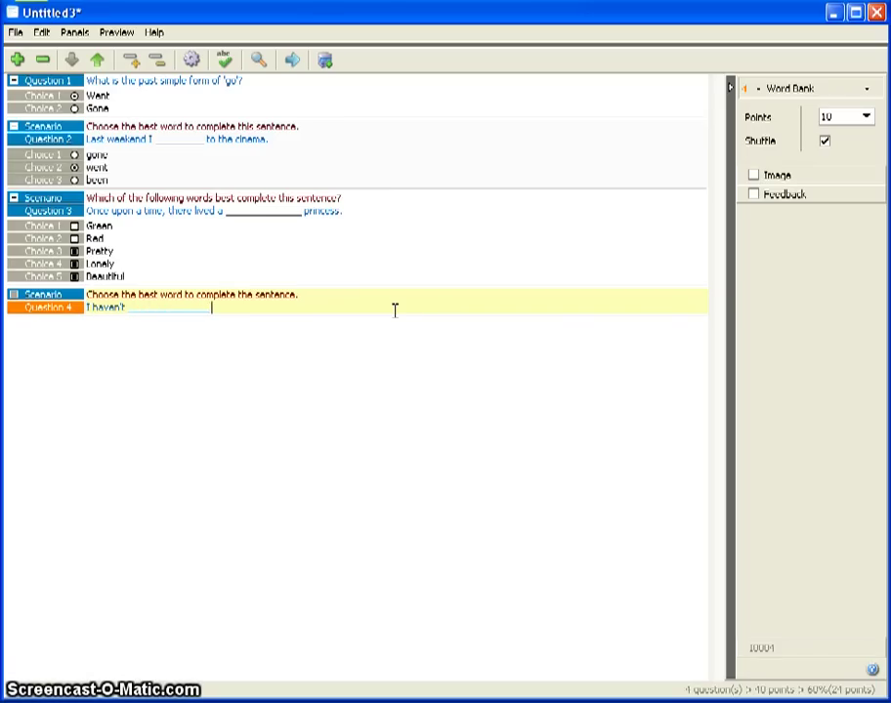
text( him for ages.)
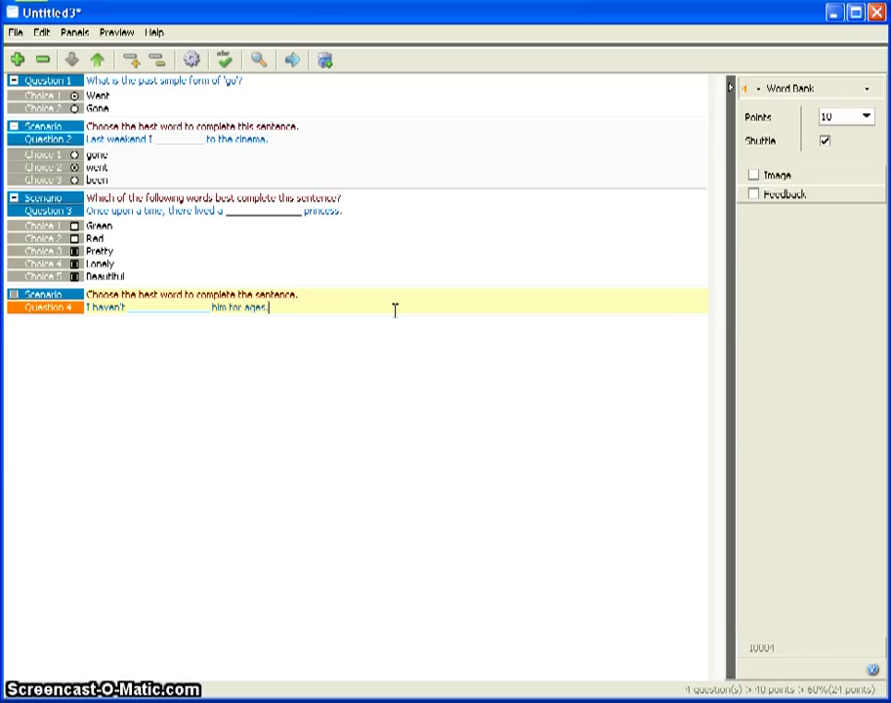
key(Return)
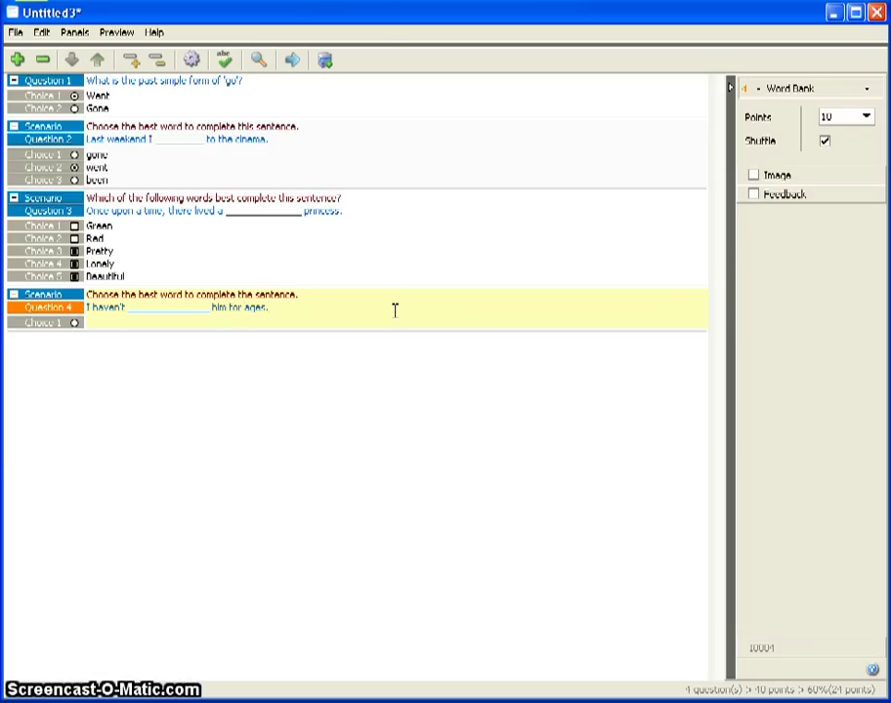
- Enter See, Saw, Seen and Seed as Question 4's four answer choices
text(See)
key(Return)
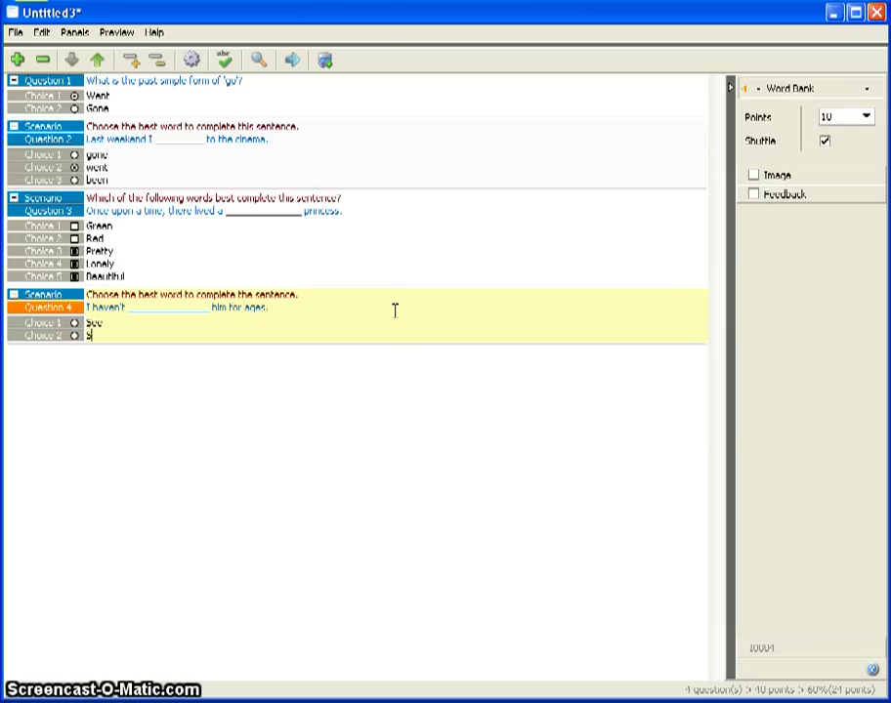
key(Return)
text(Seen)
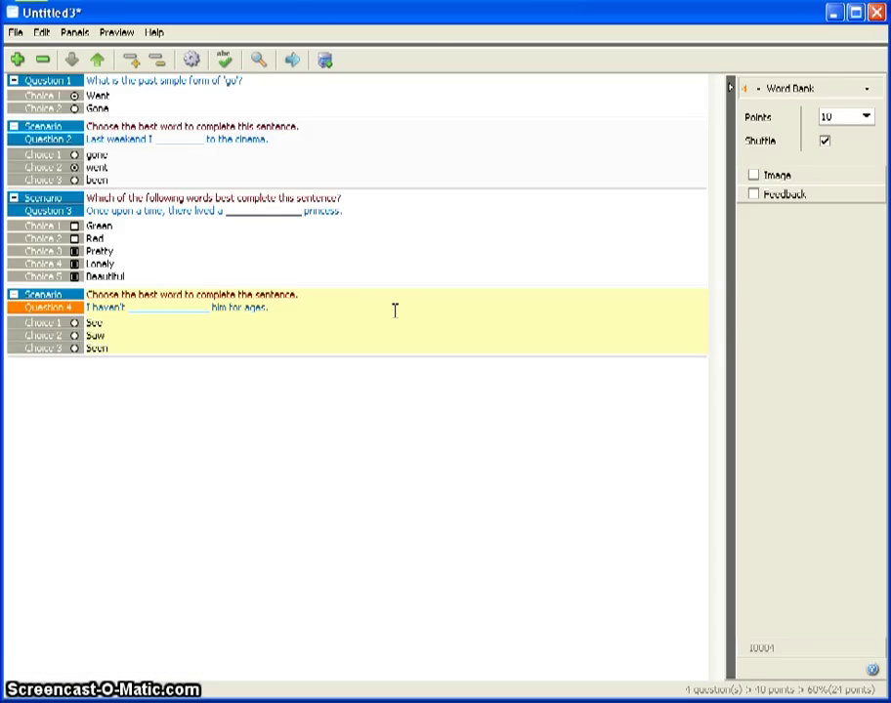
key(Return)
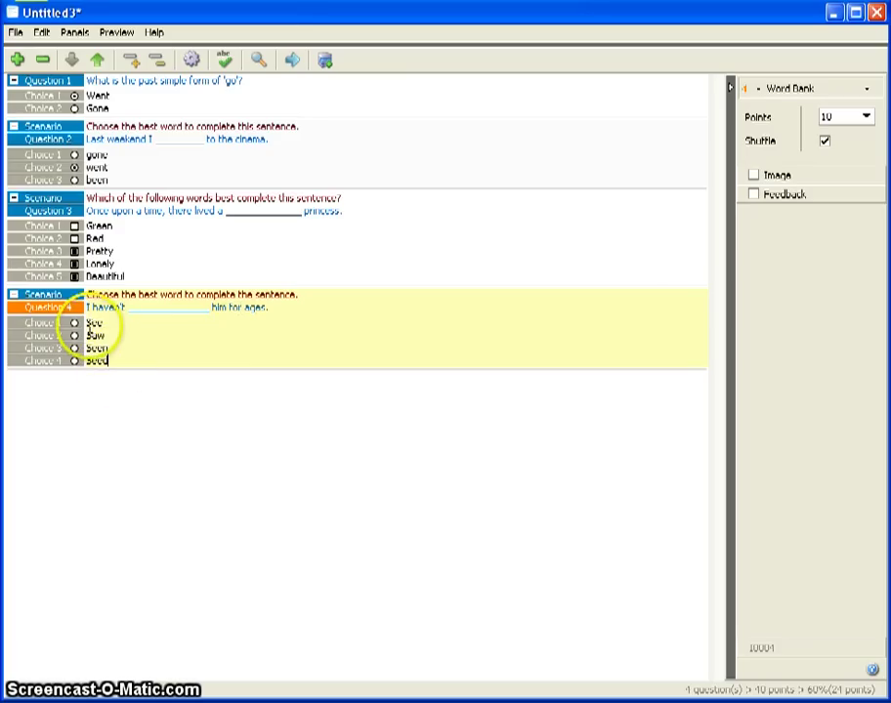
- Change Question 4's choices to lowercase: see, saw, seen and seed
click(90, 323)
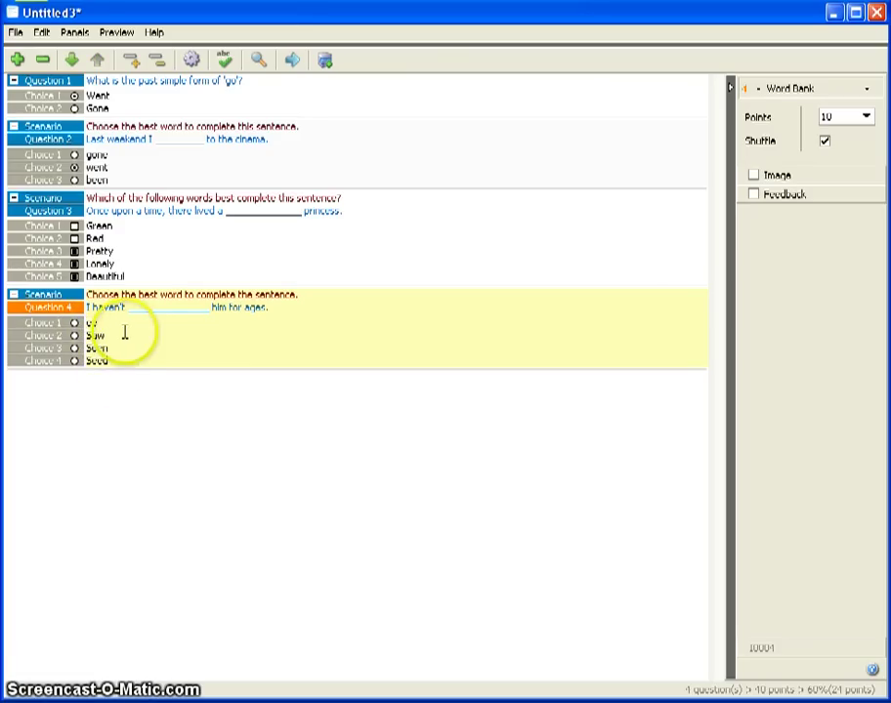
click(72, 350)
click(93, 335)
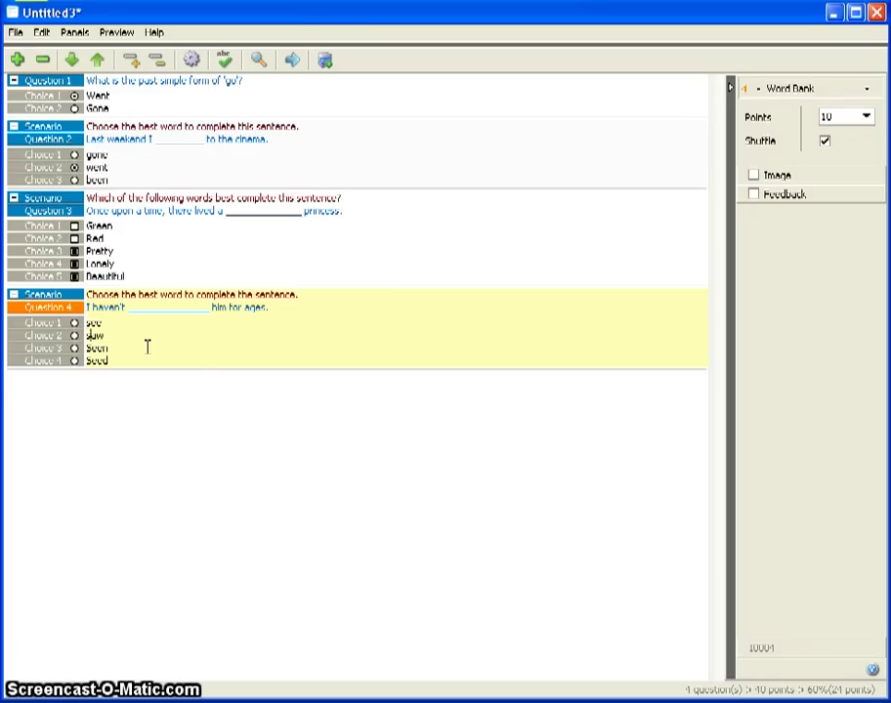
key(Down)
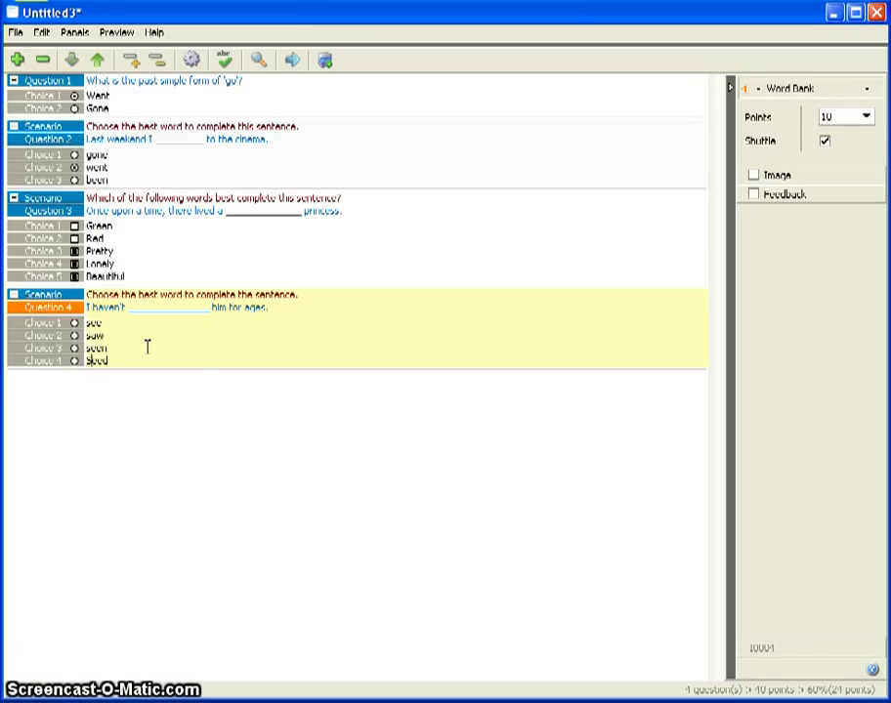
click(163, 323)
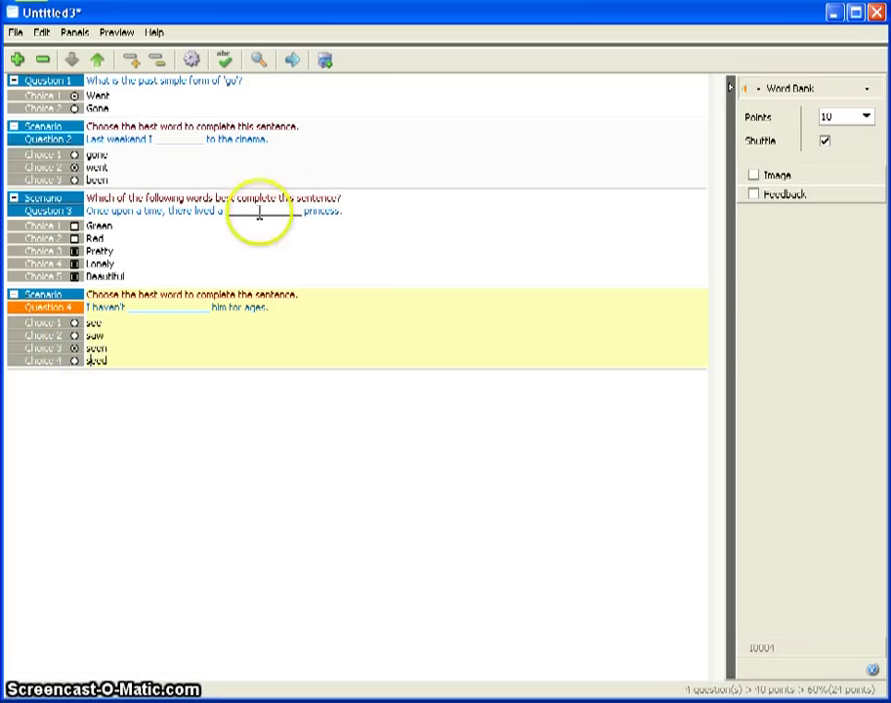
- Retype Question 3's choices in lowercase: green, red, pretty, lonely and beautiful
click(98, 234)
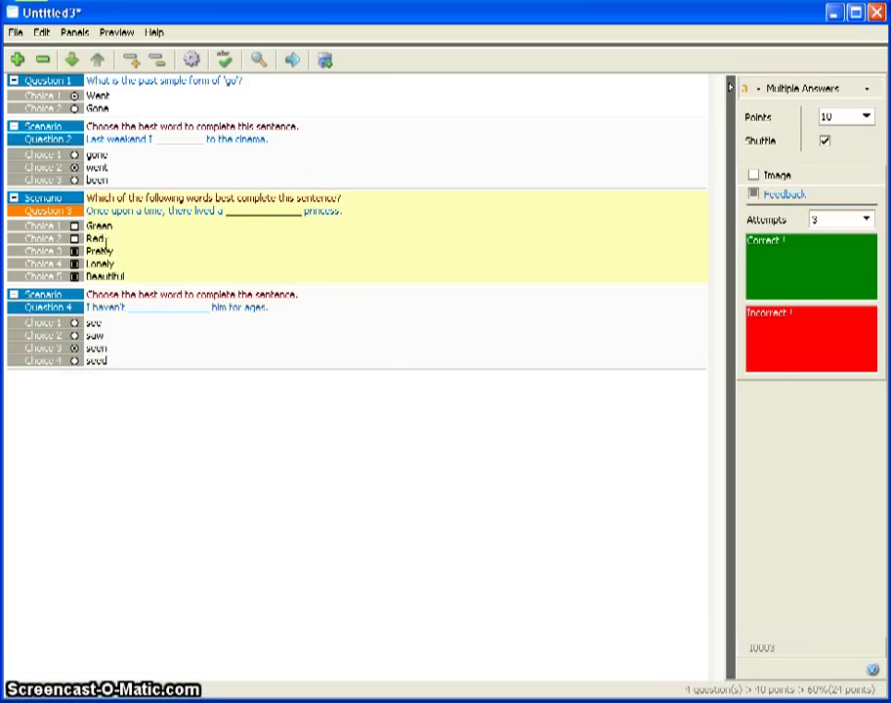
text(g)
key(Down)
key(Delete)
text(r)
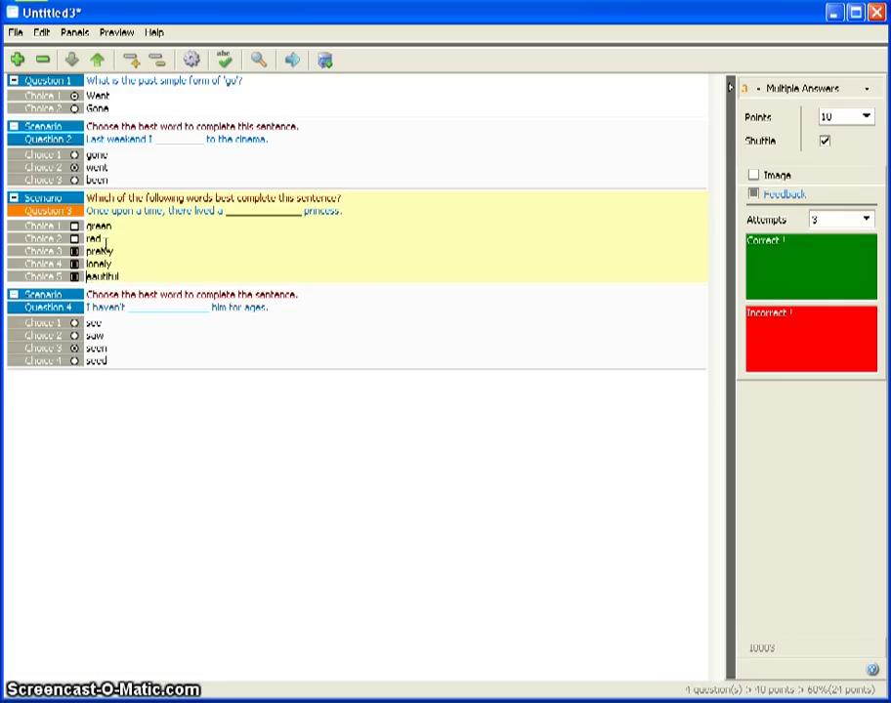
click(192, 361)
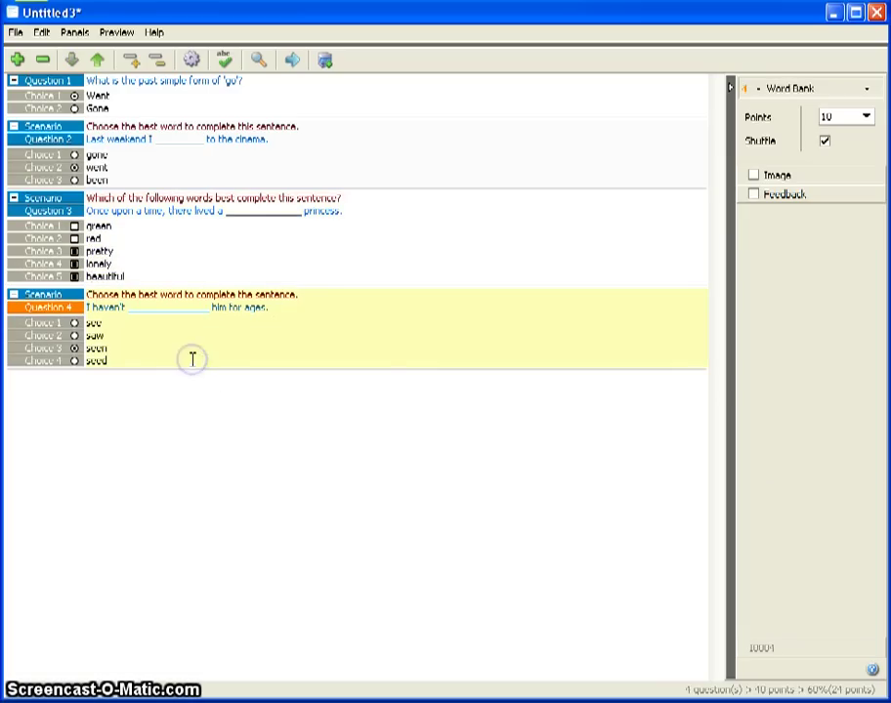
- Tick Feedback for Question 4 and set its Attempts to 2
click(17, 60)
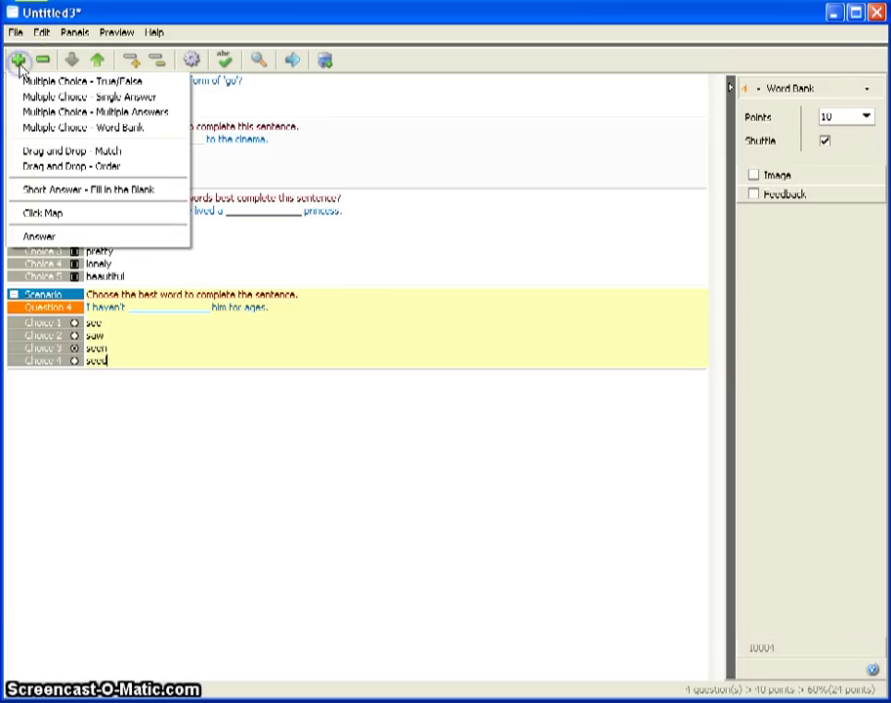
click(284, 359)
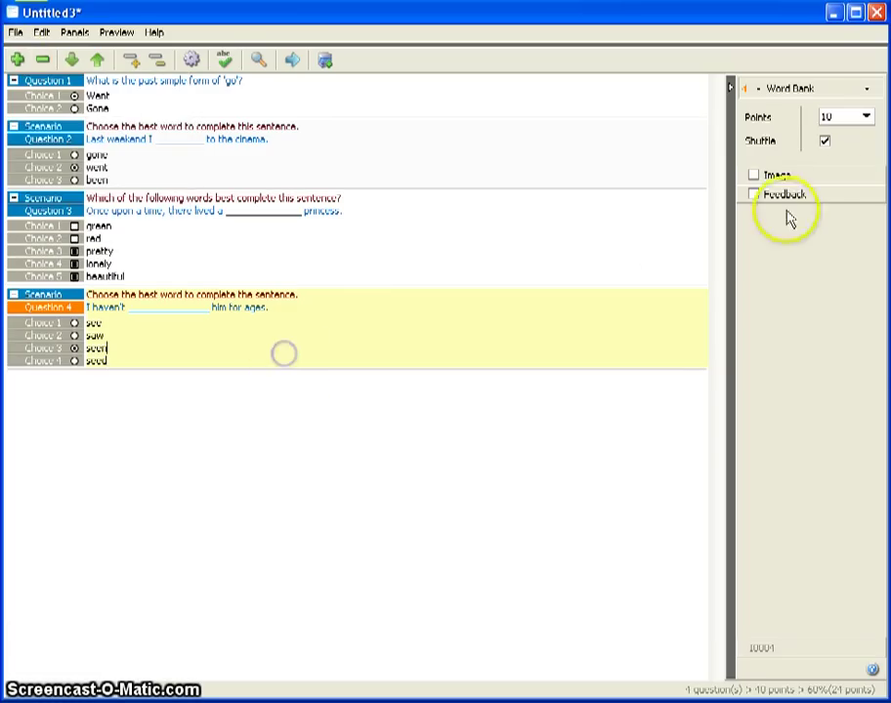
click(846, 200)
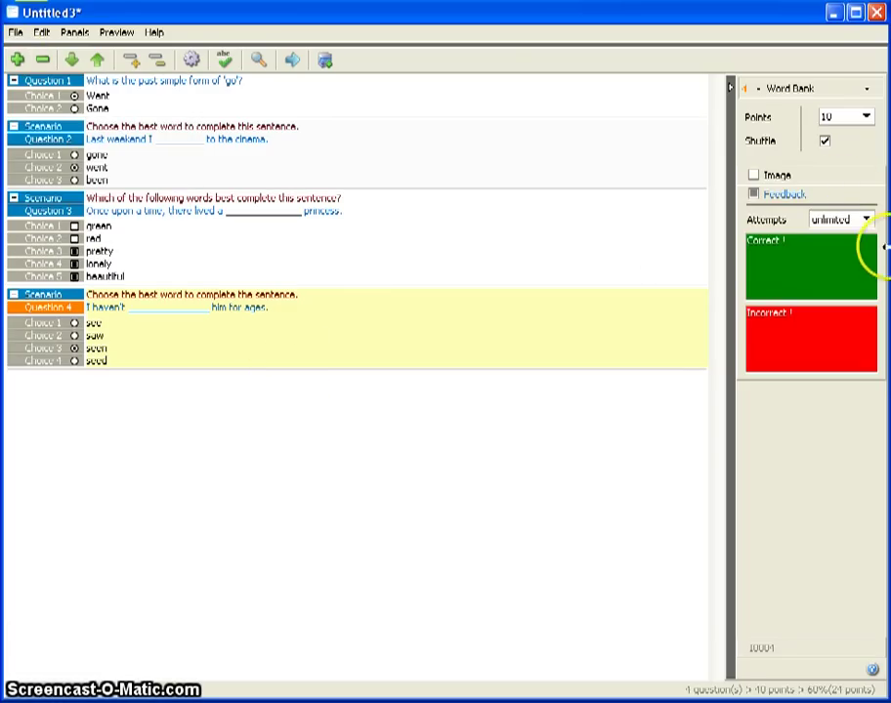
click(867, 219)
click(831, 257)
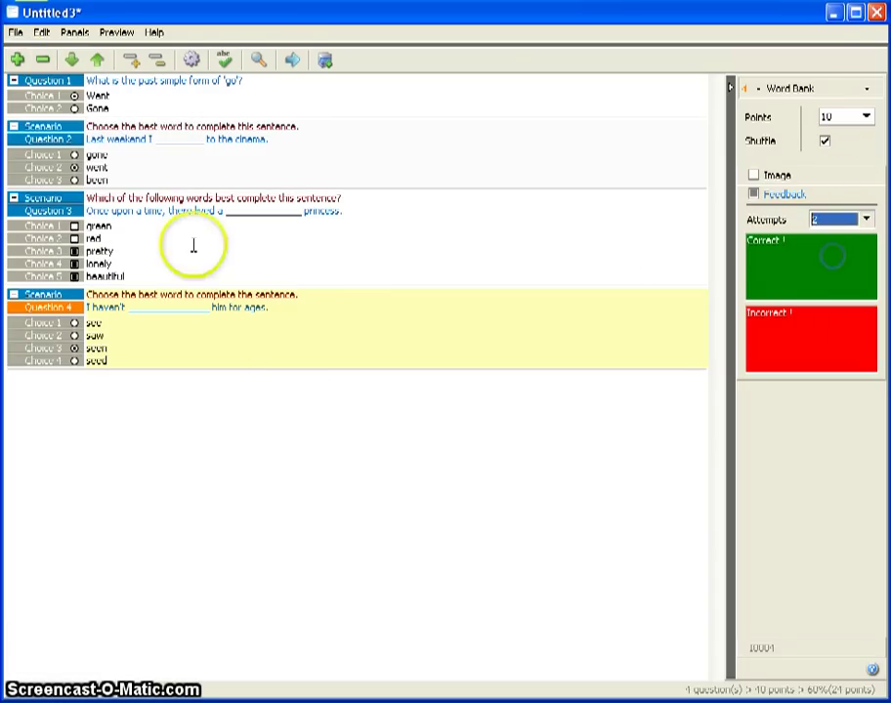
click(18, 60)
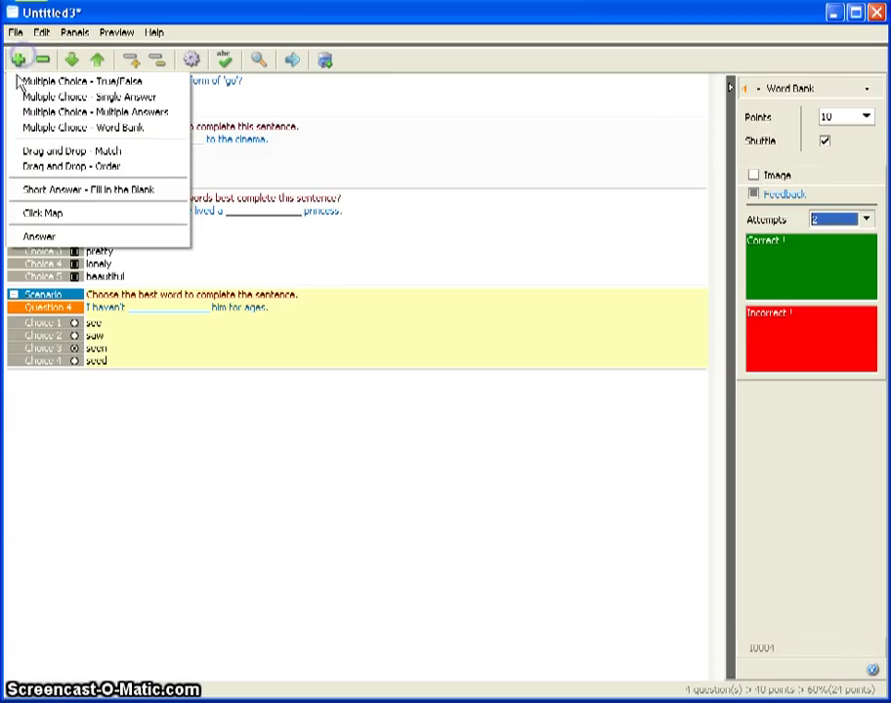
- Add a drag-and-drop match Question 5 instructing 'Match infinitives to their past forms.'
click(51, 155)
click(90, 377)
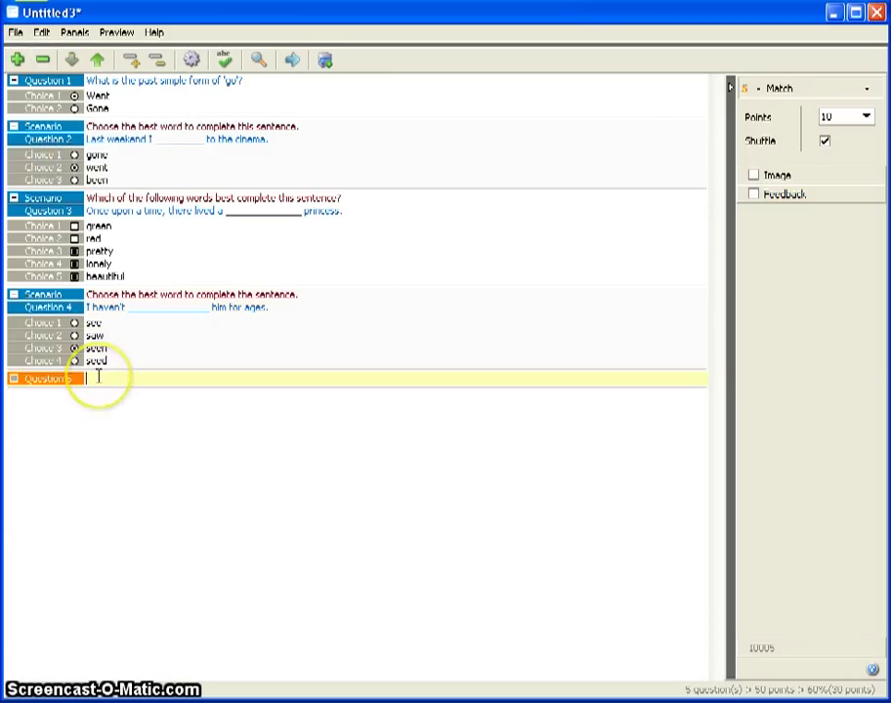
text(Match the)
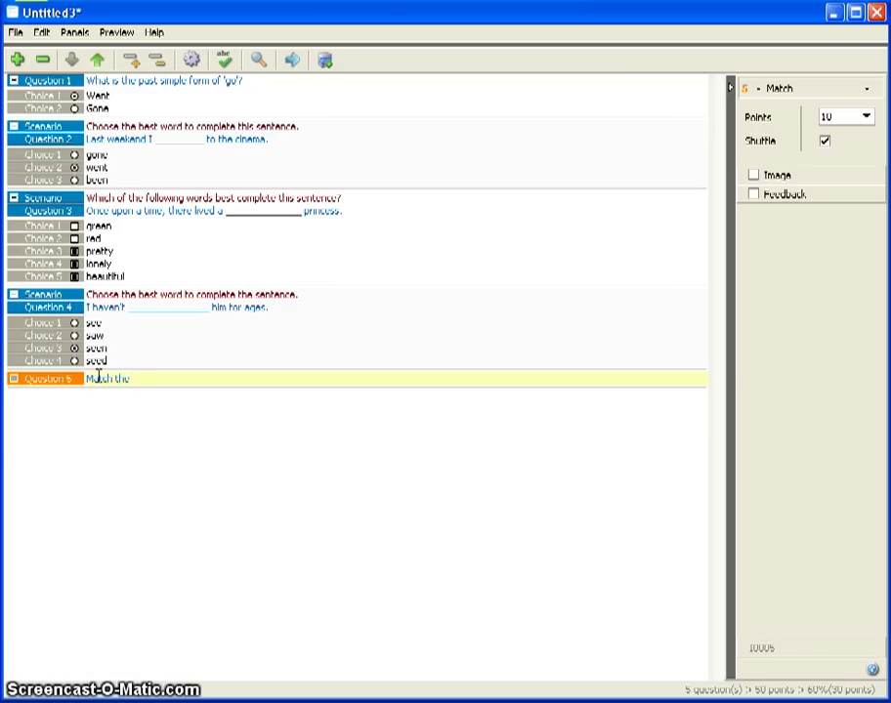
text(infin)
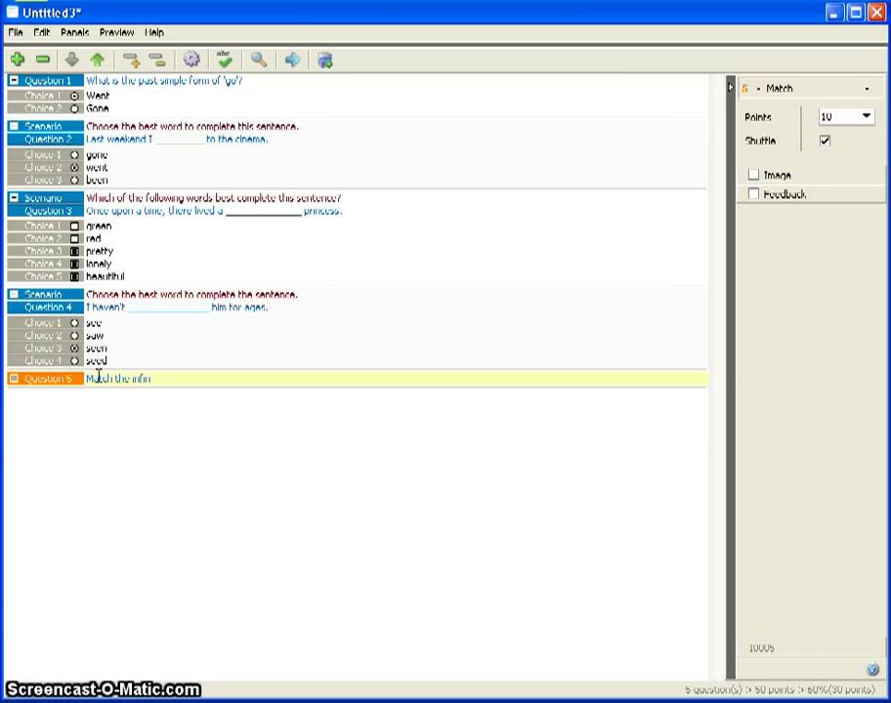
text(itives to therir past forms)
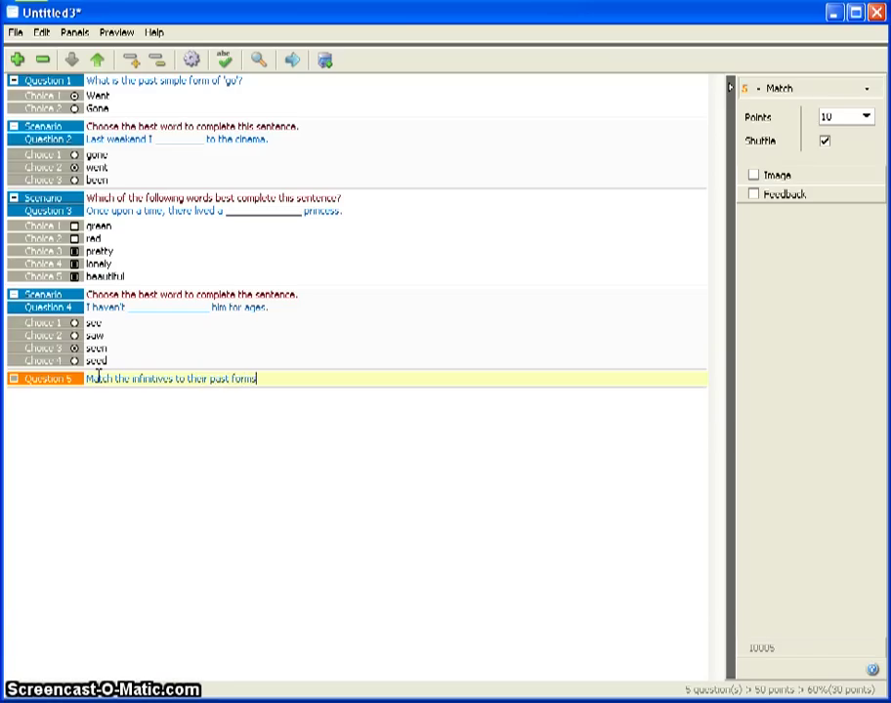
text(.)
key(Return)
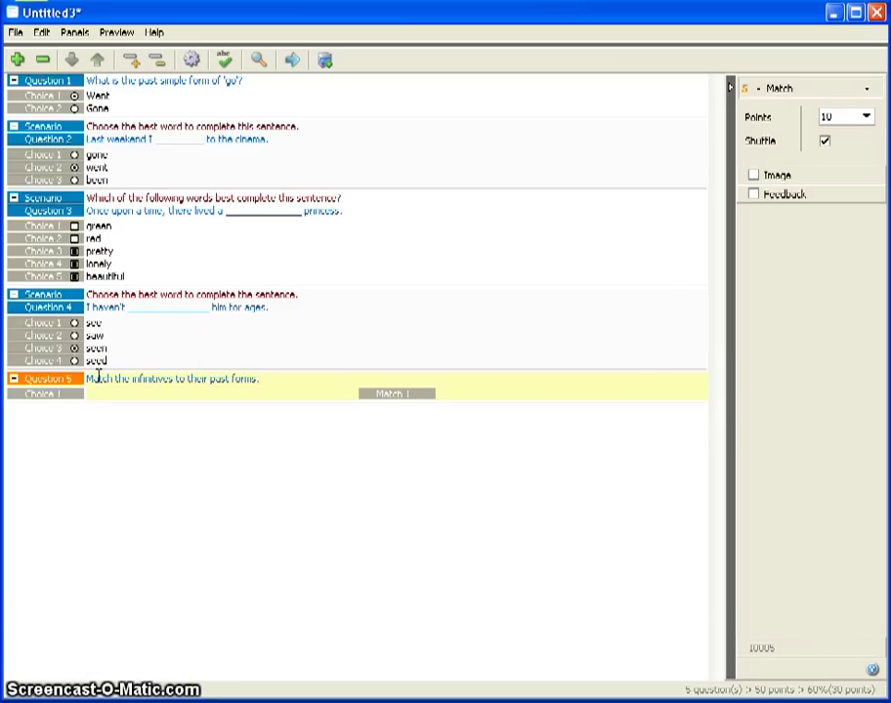
- Enter the pairs Go–Went, See–Saw, Be–Was and a fourth choice, Eat
text(Go)
key(Tab)
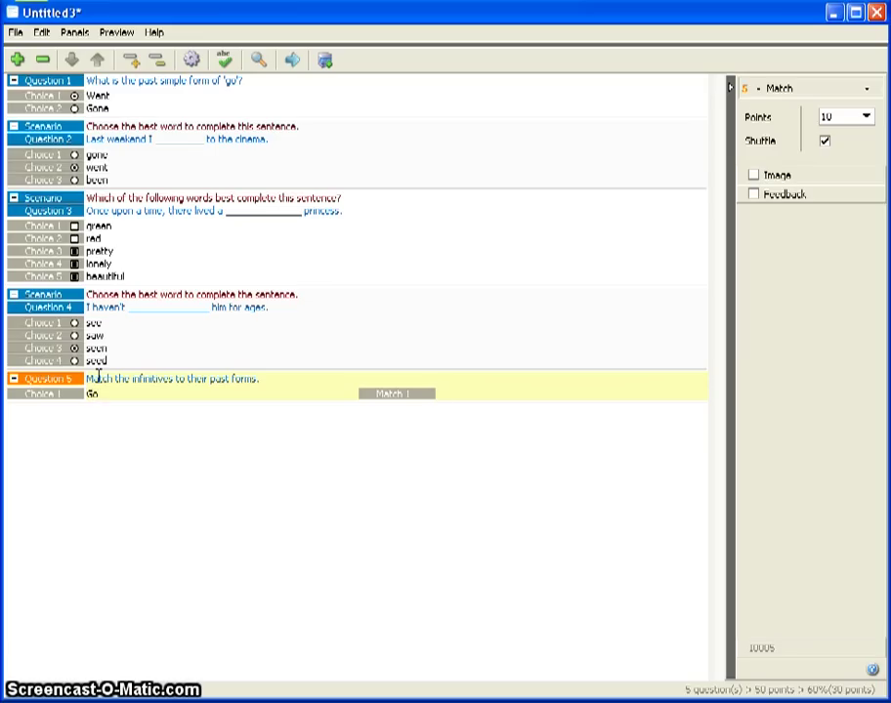
text(Went)
key(Return)
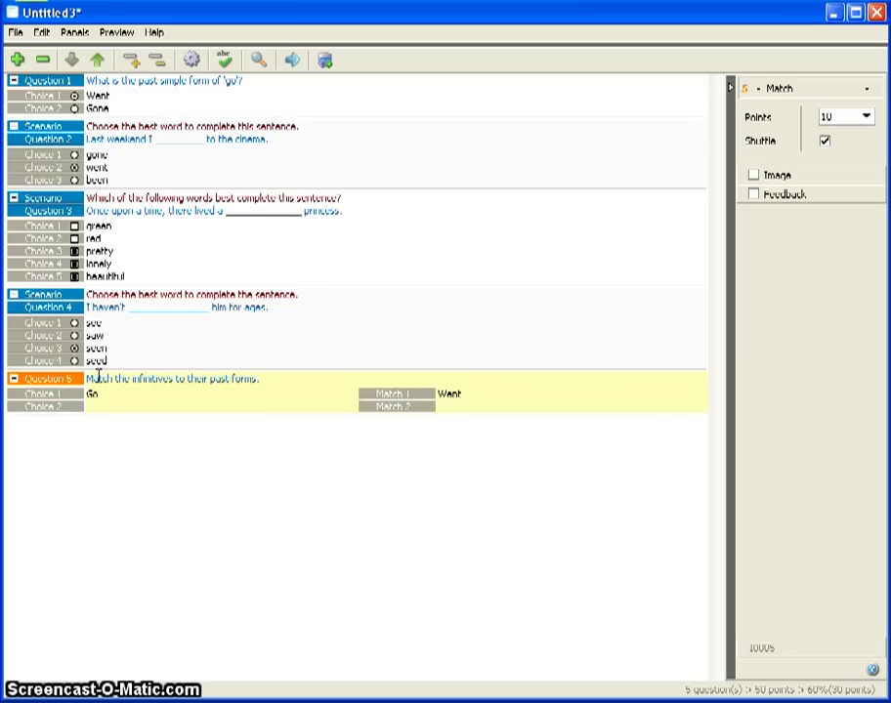
text(See)
key(Tab)
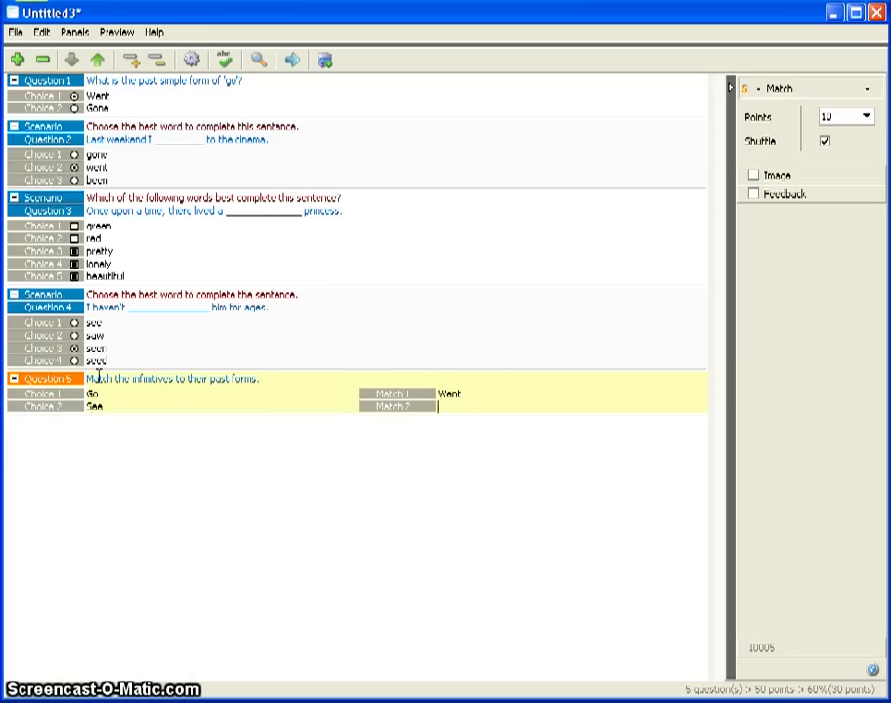
text(Saw)
key(Return)
text(B)
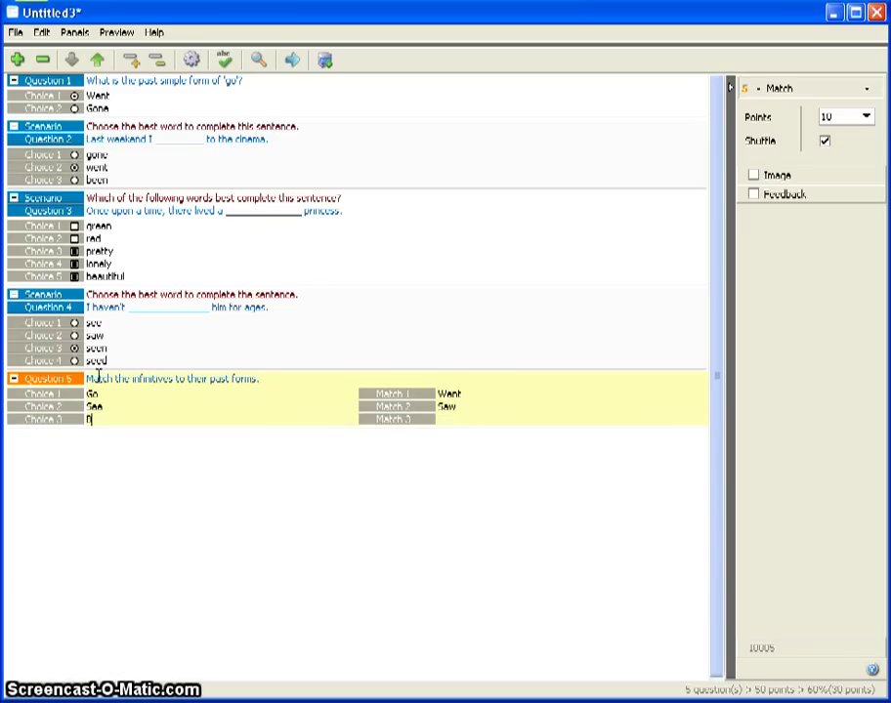
text(eWas)
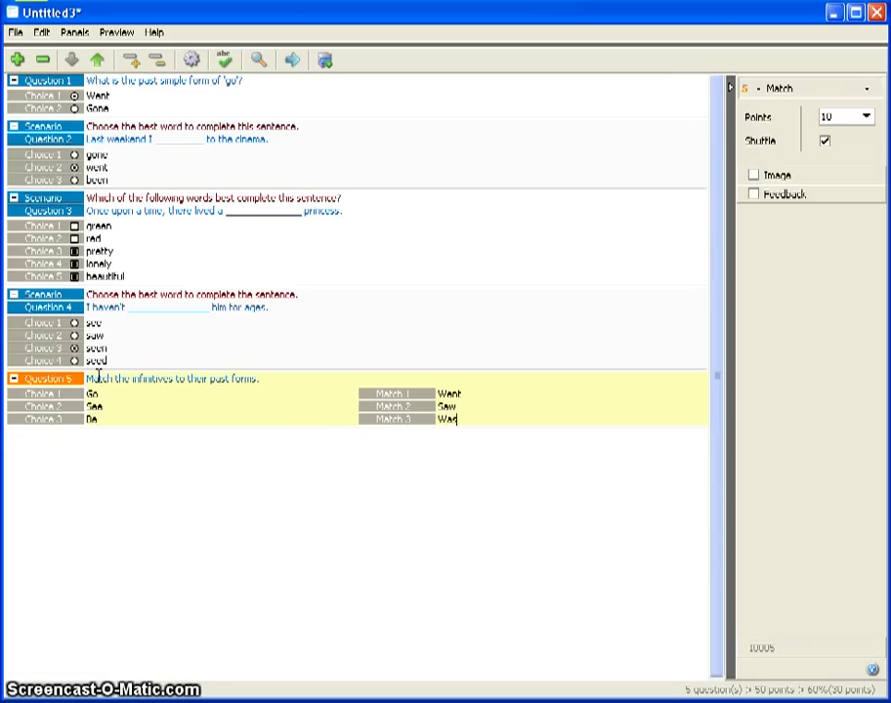
key(Return)
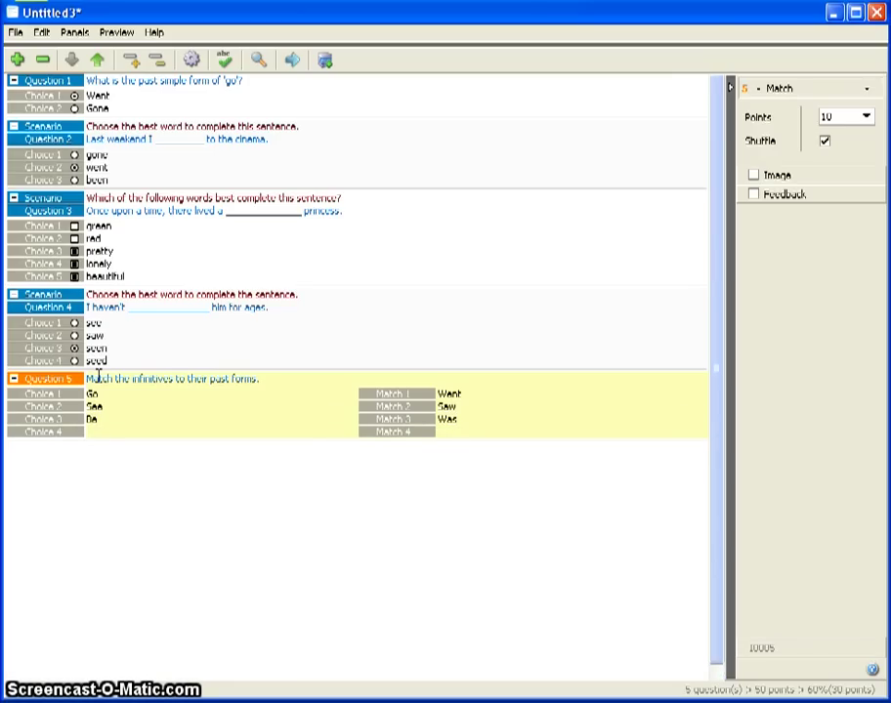
text(Eat)
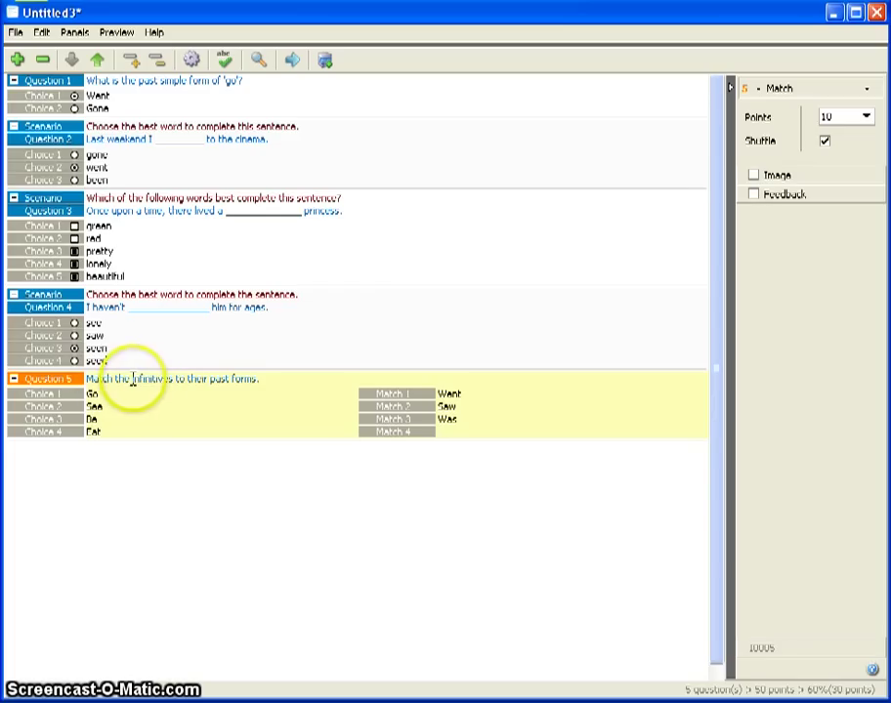
- Change Question 5's wording to 'Match the opposites'
click(142, 379)
drag(141, 379, 281, 380)
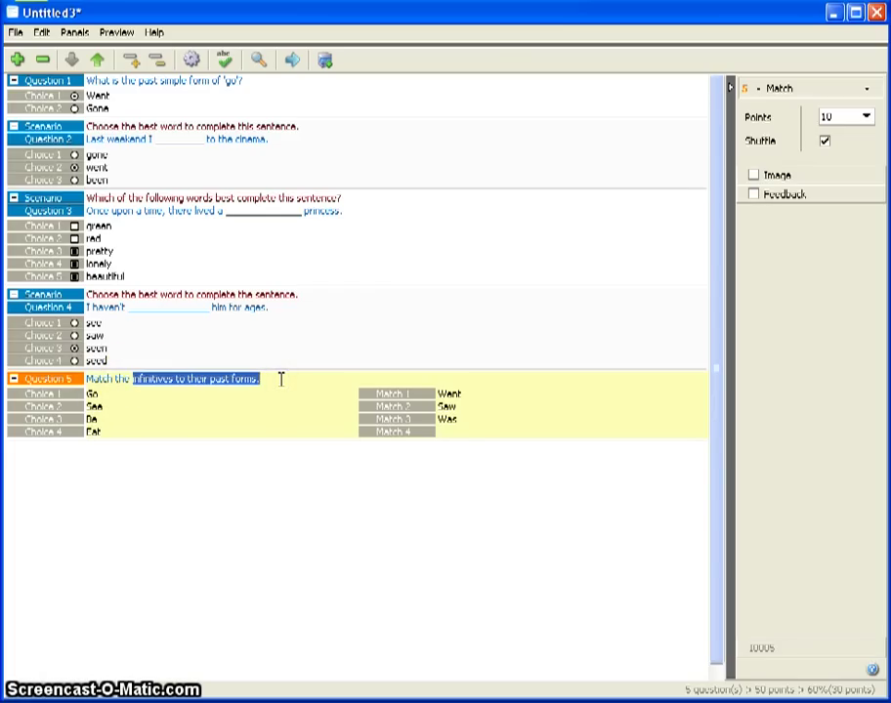
text(o)
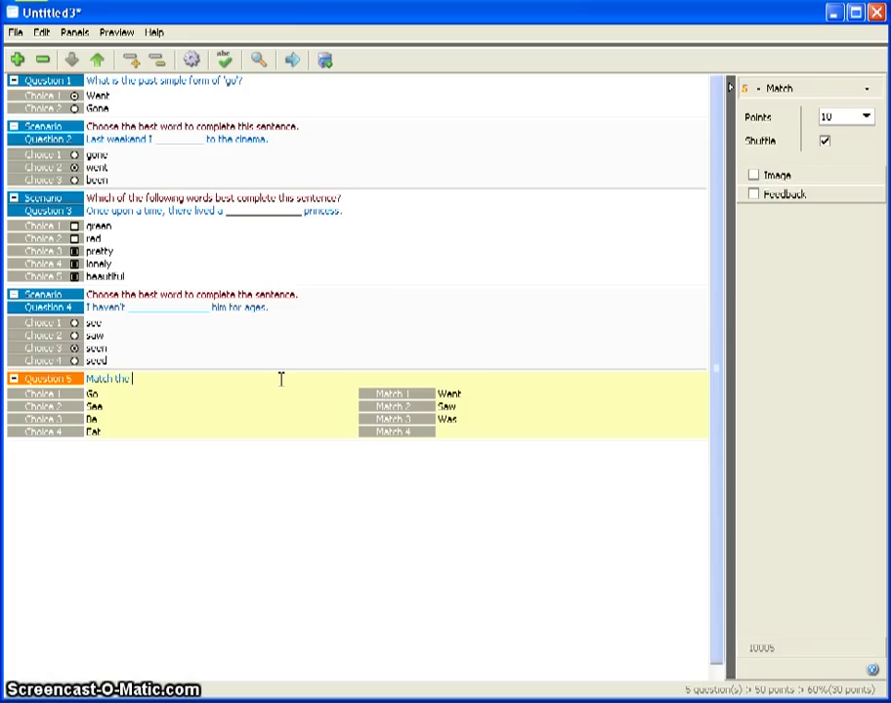
text(pposites)
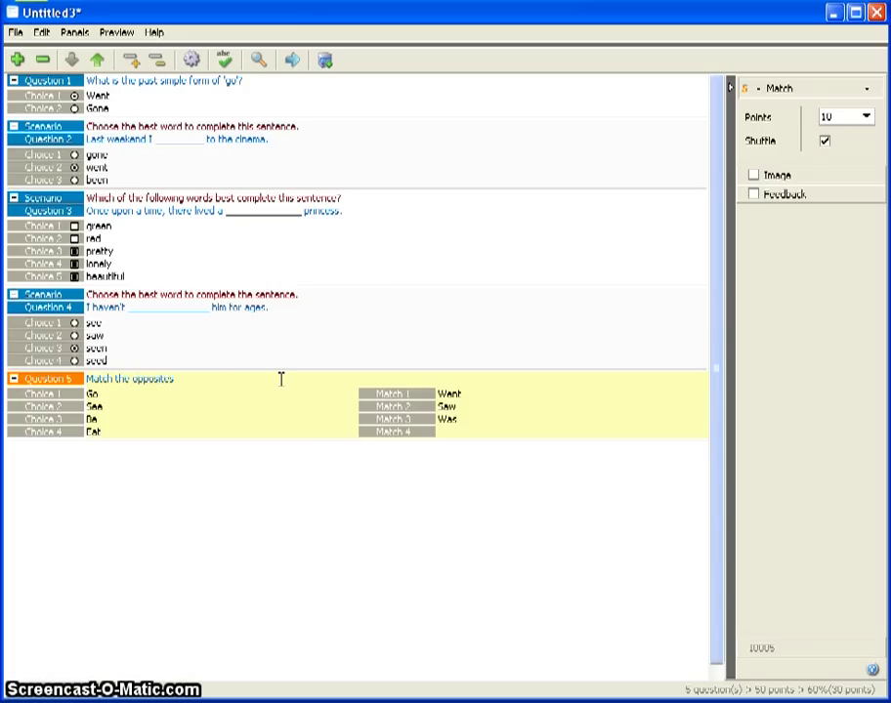
- Replace the first two pairs with Nice–Nasty and Hot–Cold
click(209, 395)
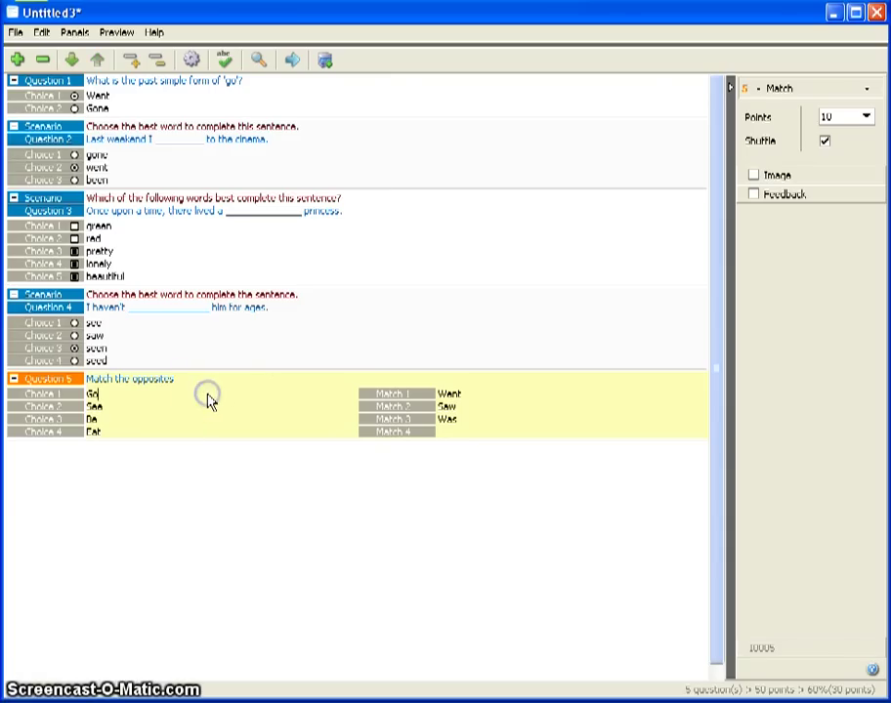
key(BackSpace)
key(BackSpace)
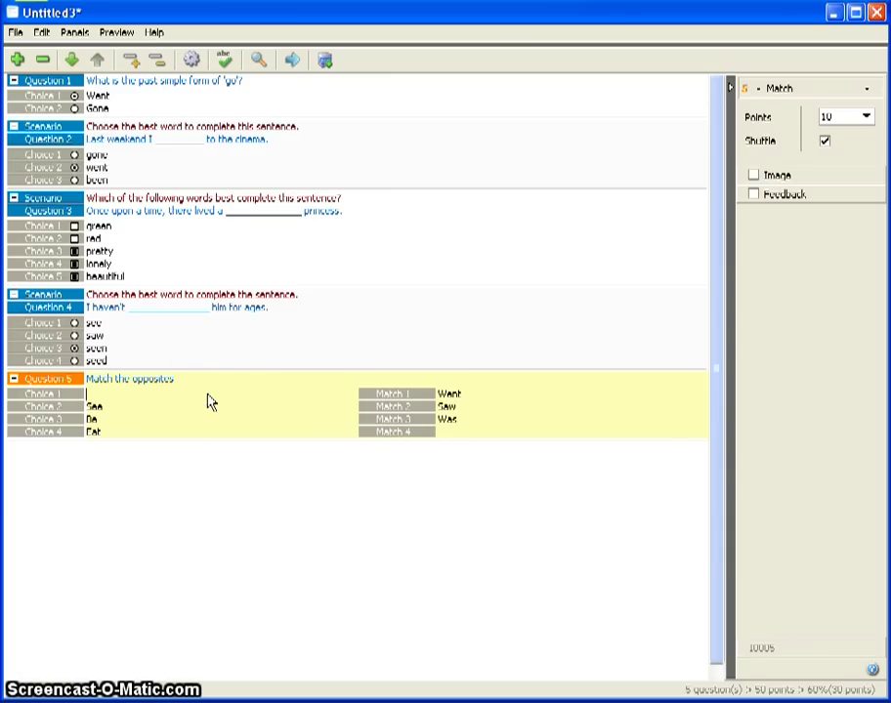
text(Nice)
key(Tab)
key(BackSpace)
key(BackSpace)
key(BackSpace)
key(BackSpace)
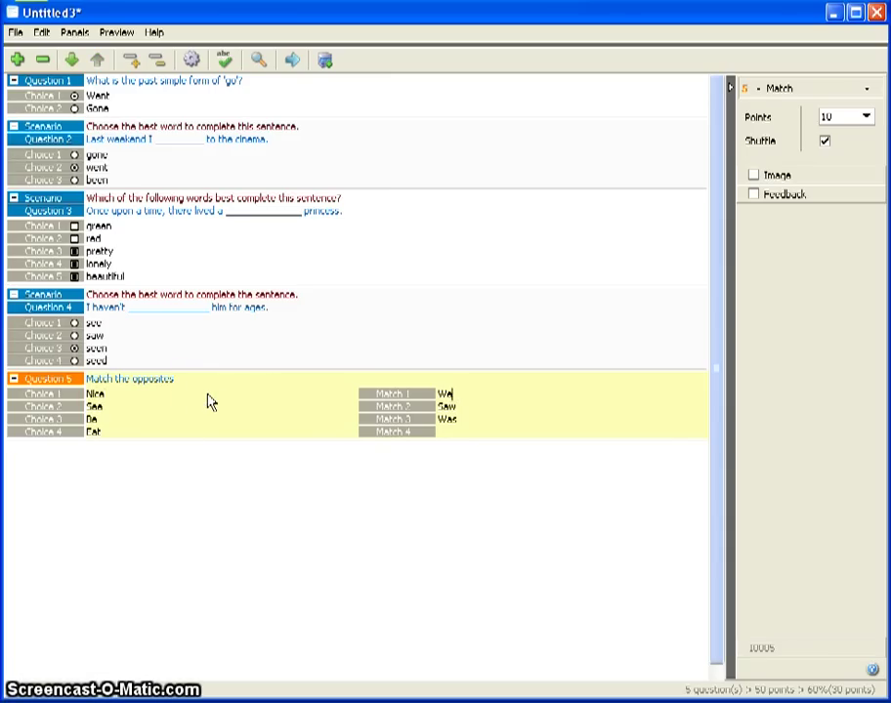
text(Nasty)
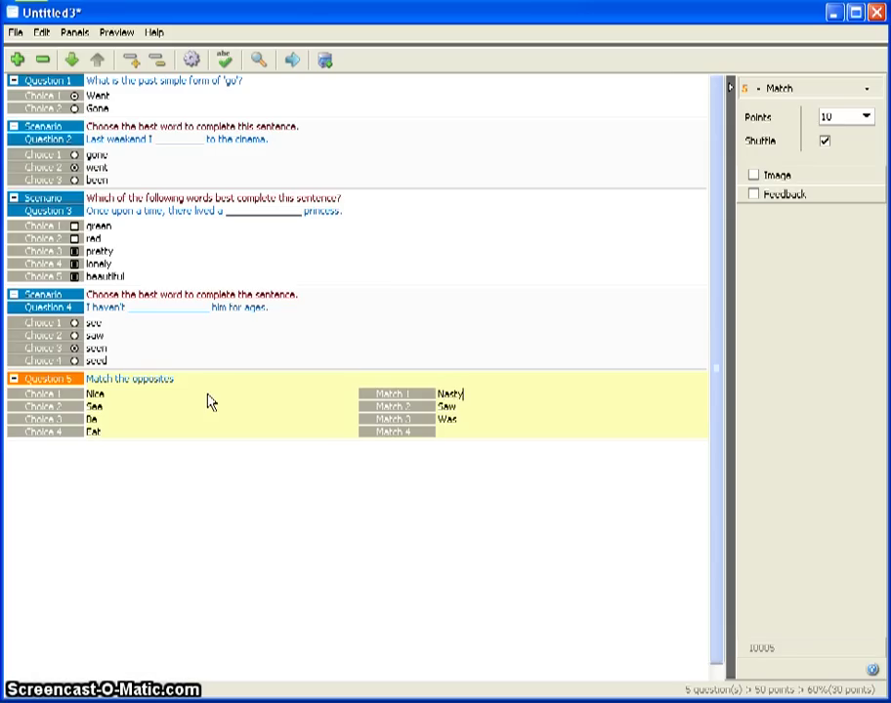
key(shift+Tab)
key(Tab)
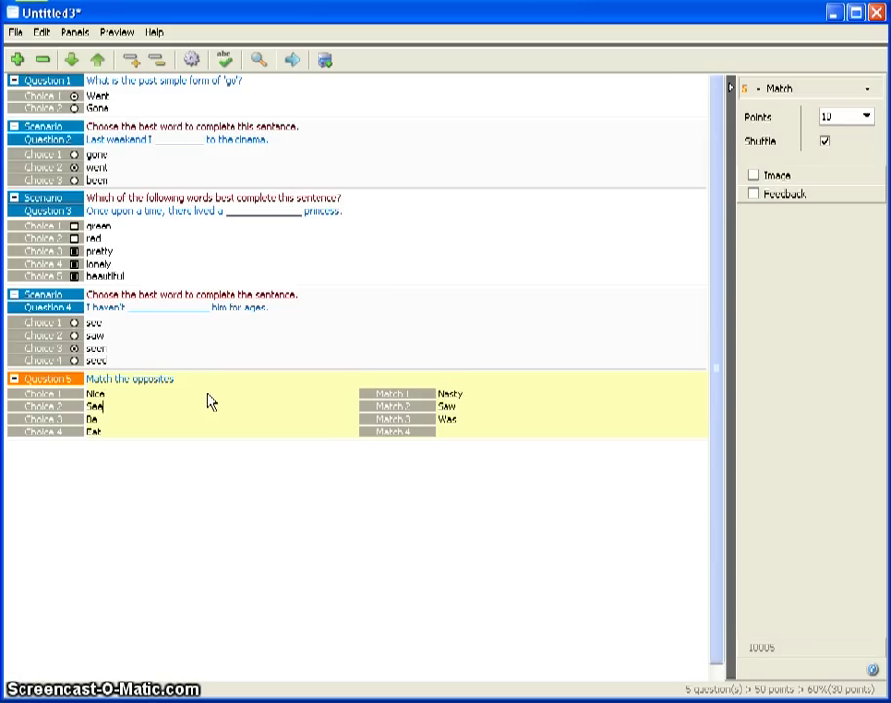
key(BackSpace)
key(BackSpace)
key(BackSpace)
text(Iot)
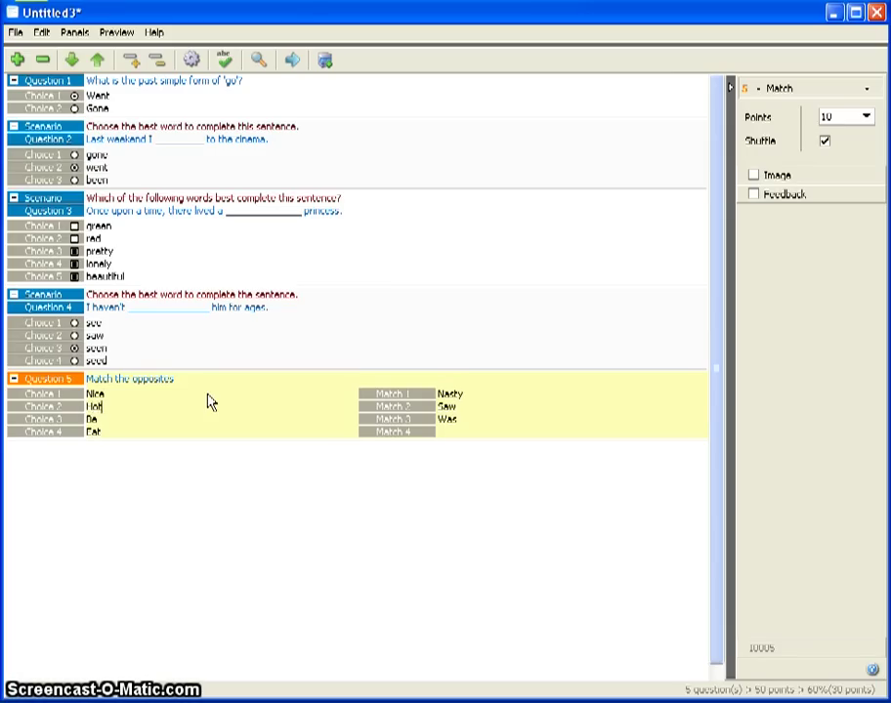
key(Tab)
key(BackSpace)
key(BackSpace)
key(BackSpace)
text(Cold)
- Add the pairs Pretty–Ugly and Rich–Poor in place of the old ones
key(Return)
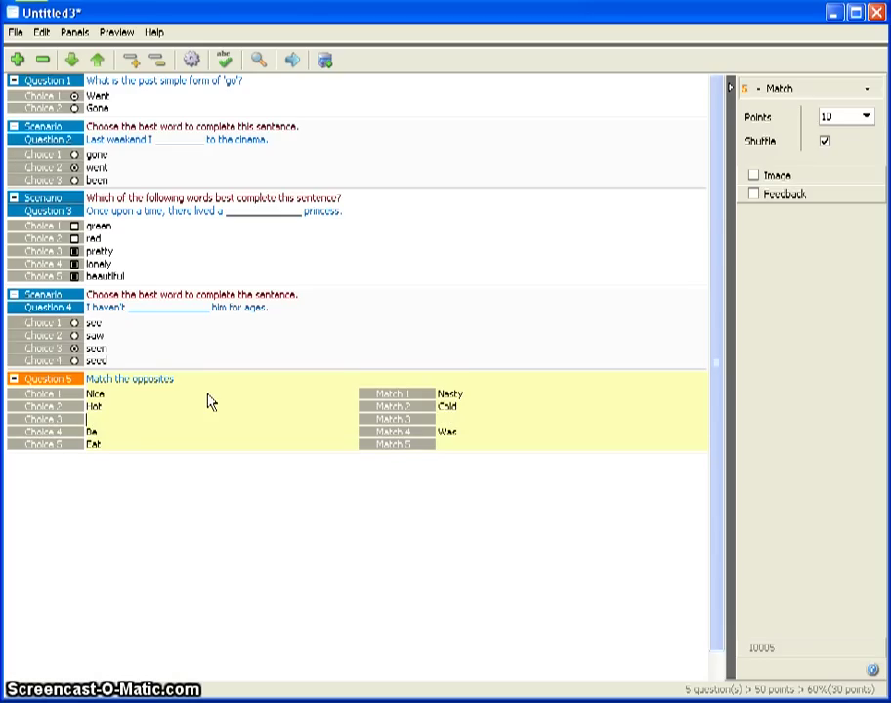
text(Prett)
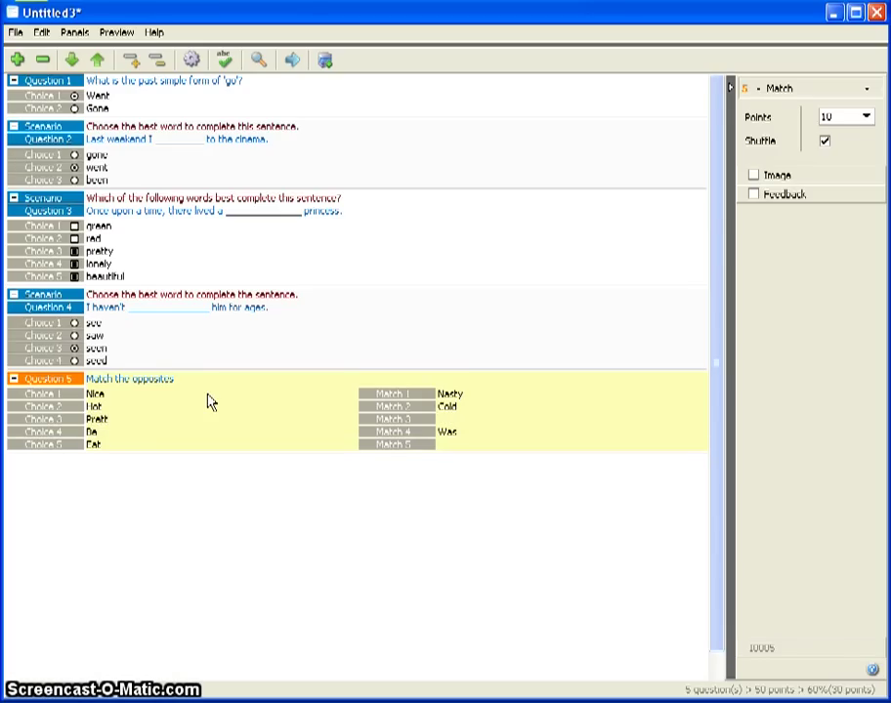
text(y)
key(Tab)
text(Ugly)
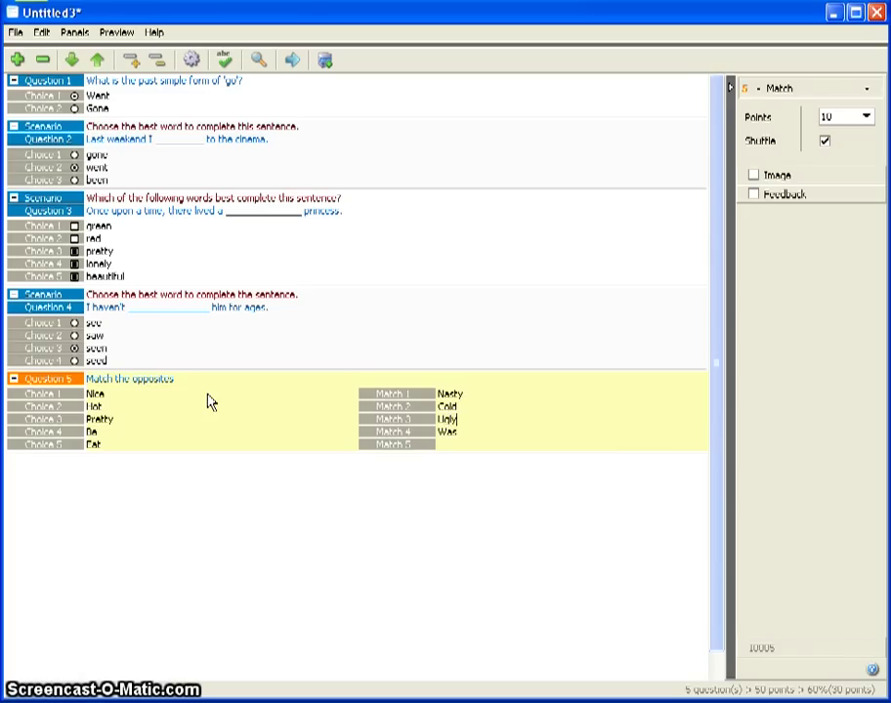
key(Tab)
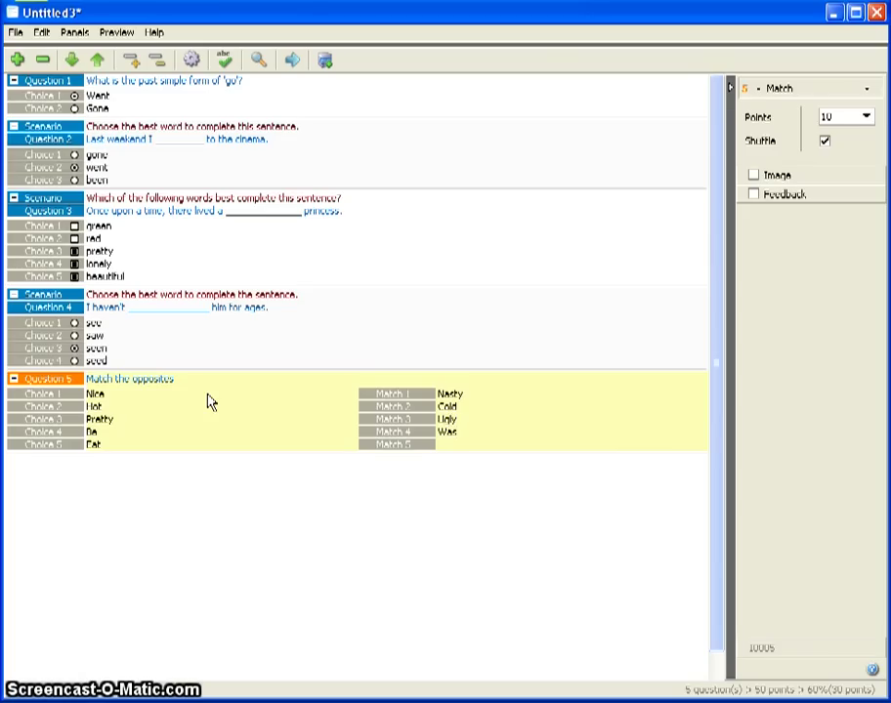
key(BackSpace)
key(BackSpace)
key(BackSpace)
key(BackSpace)
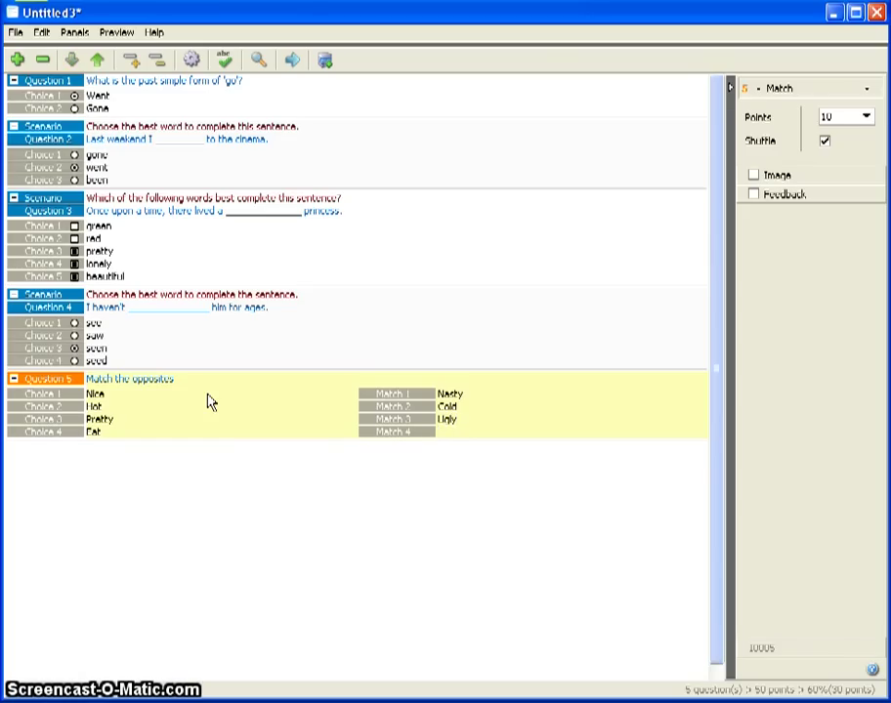
text(Poor)
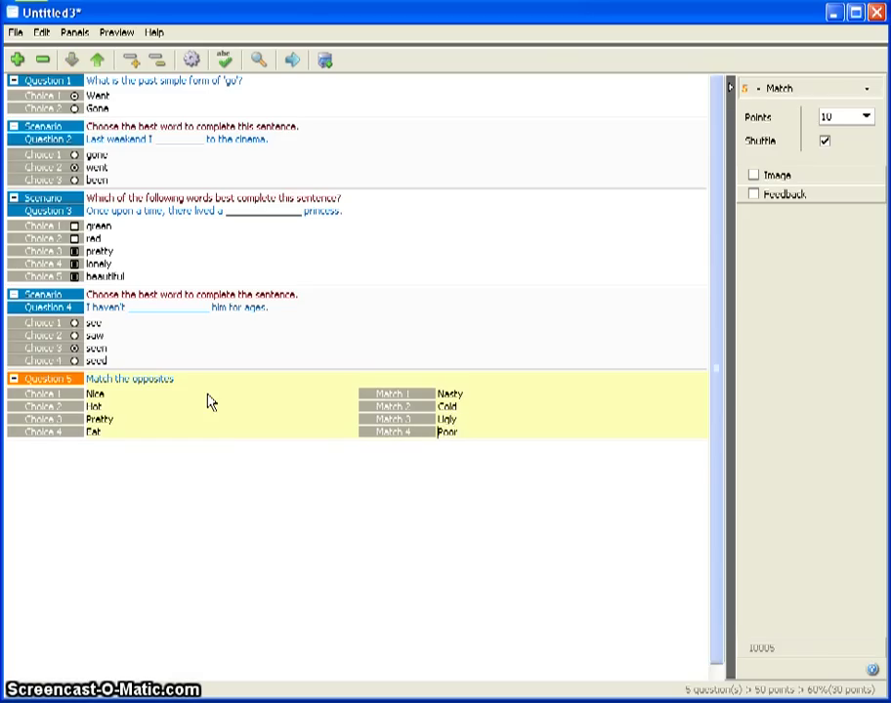
key(Delete)
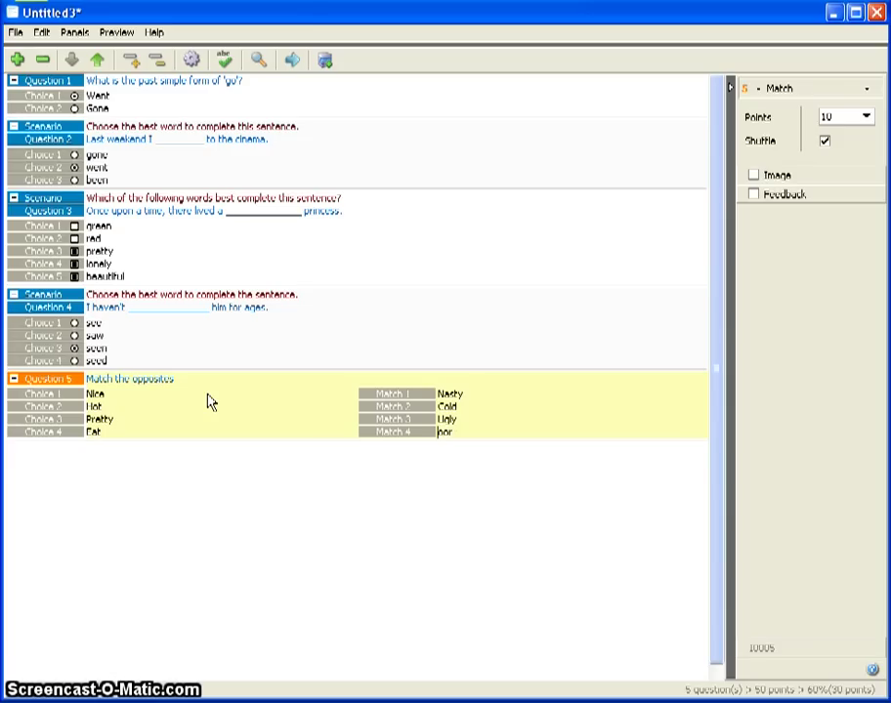
text(P)
click(206, 434)
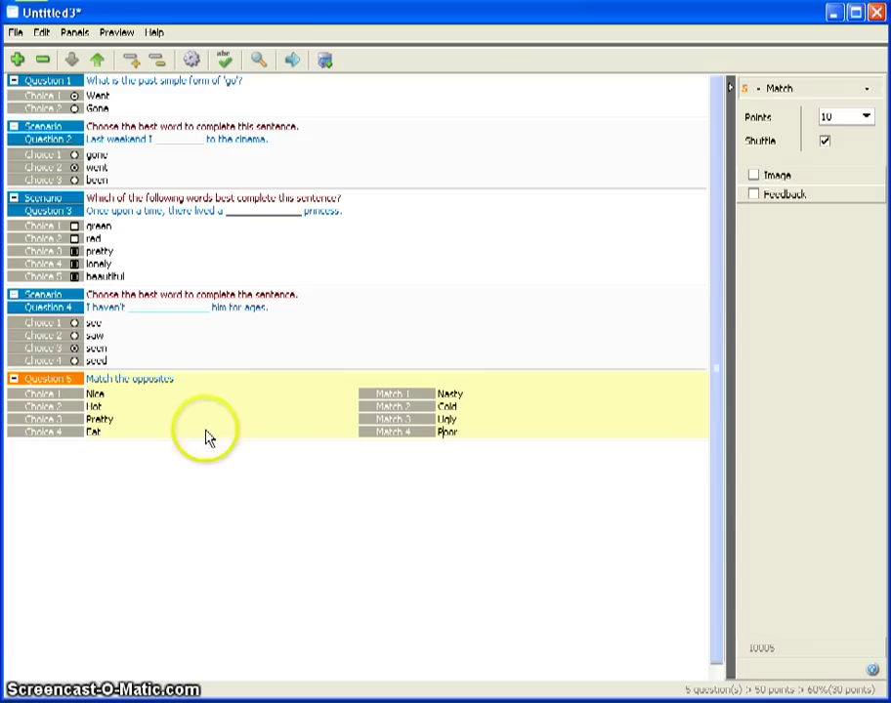
key(BackSpace)
key(BackSpace)
key(BackSpace)
text(R)
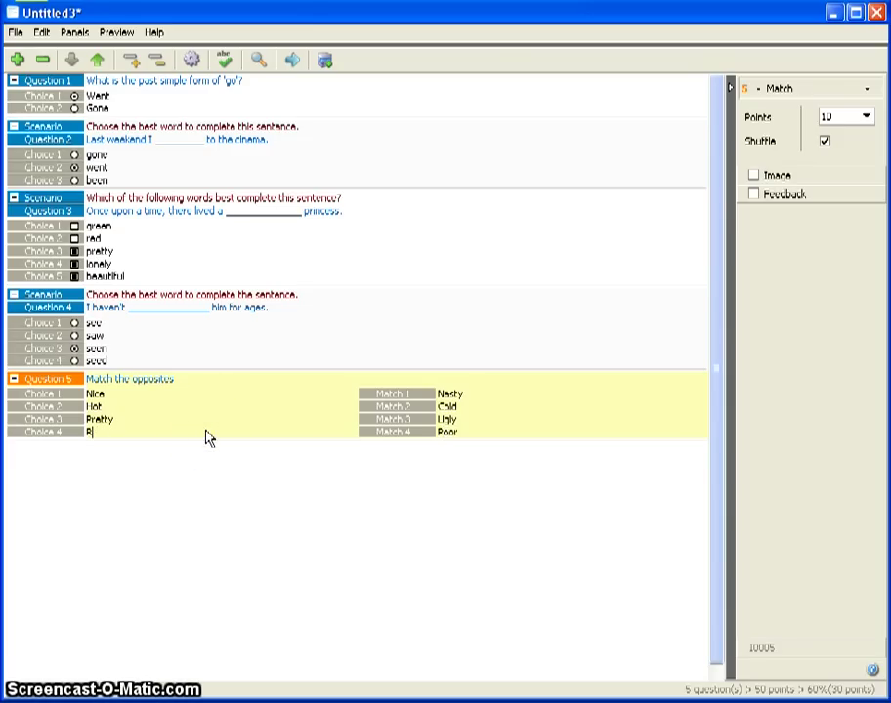
text(ich)
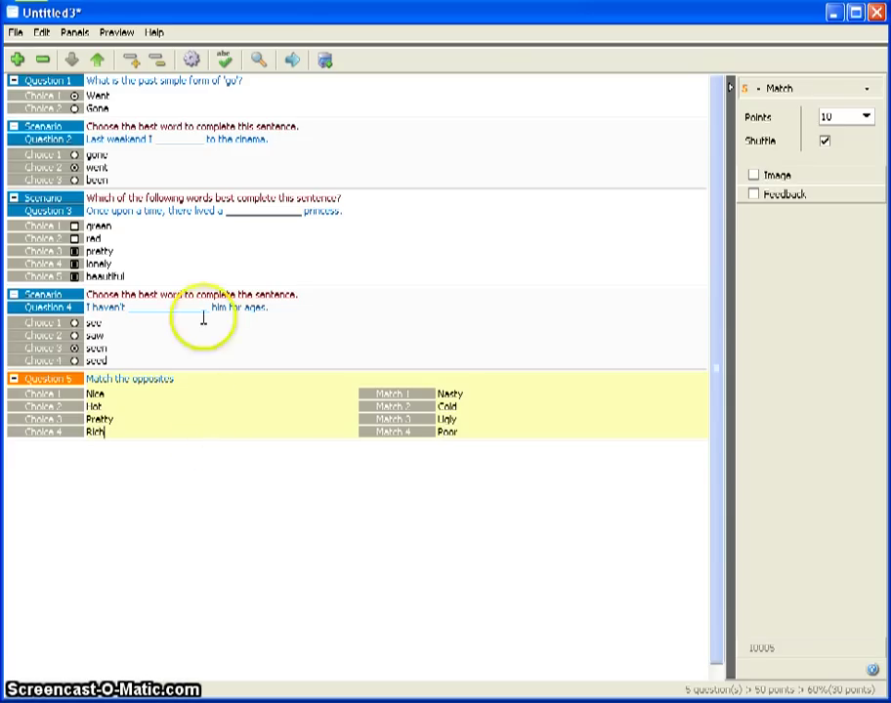
- Turn on feedback for Question 5 and limit it to 2 attempts
click(781, 194)
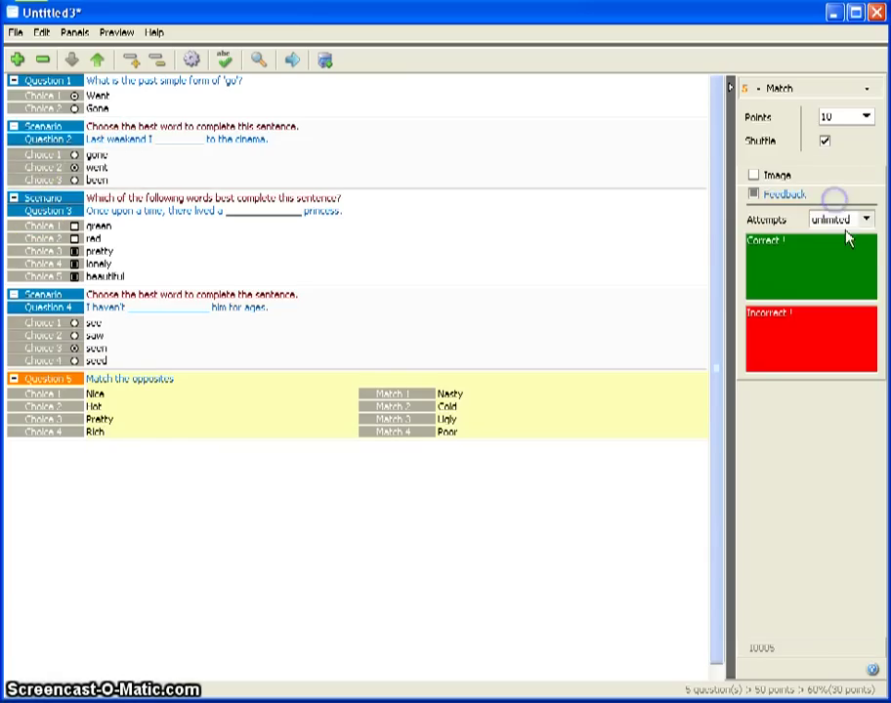
click(865, 219)
click(786, 260)
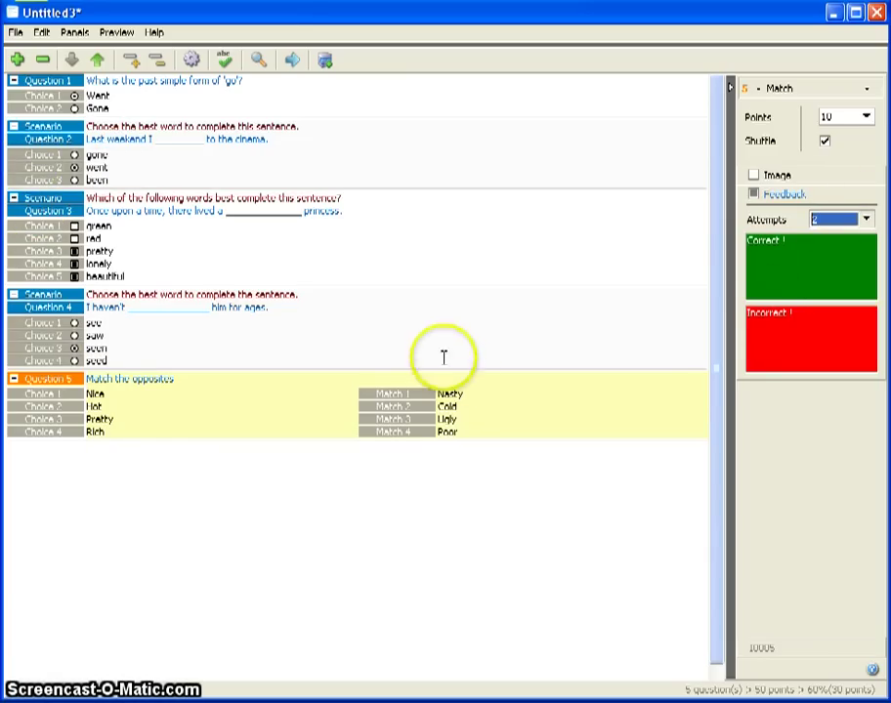
click(378, 346)
click(145, 410)
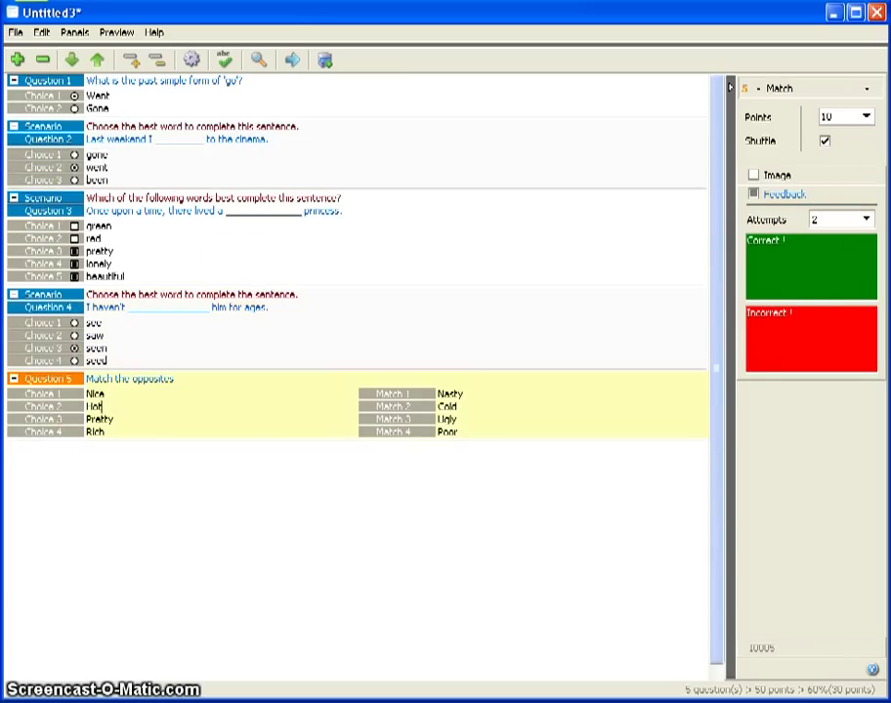
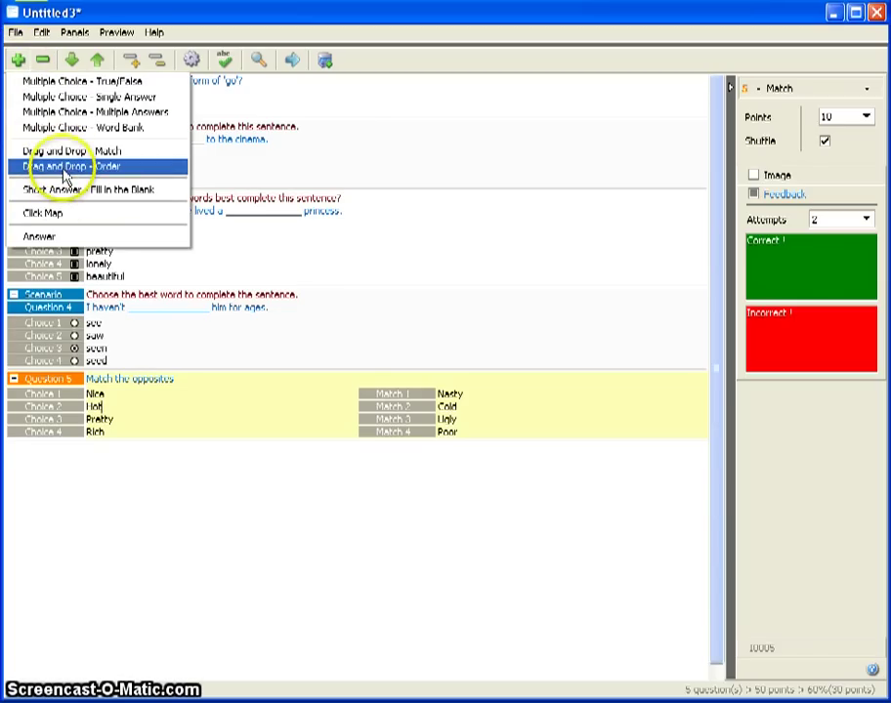
- Add a Drag and Drop - Order question 'Put the dialogue into the correct order.' with three dialogue lines
click(64, 174)
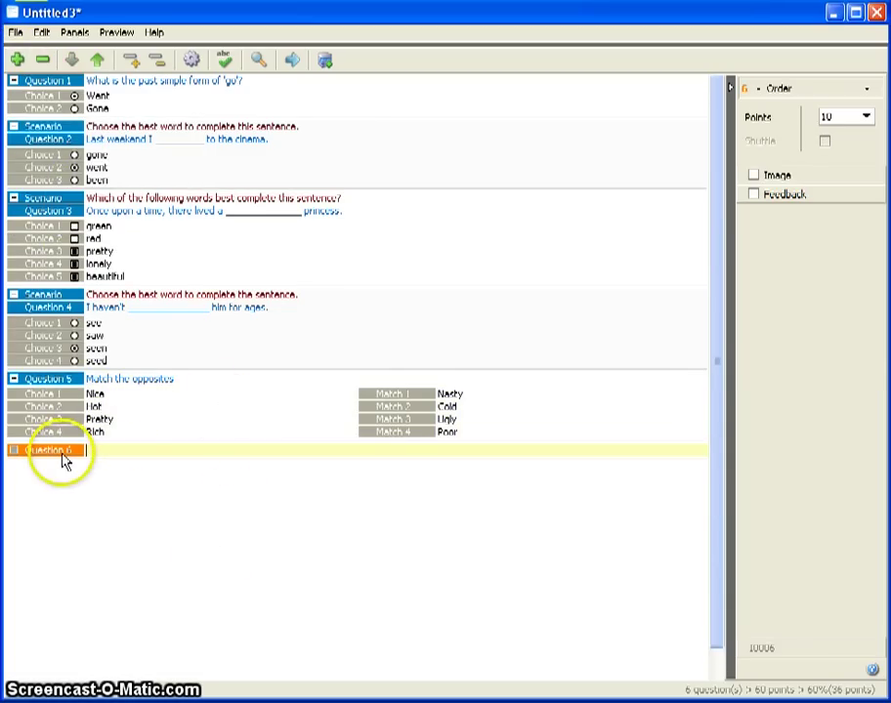
text(Put the di)
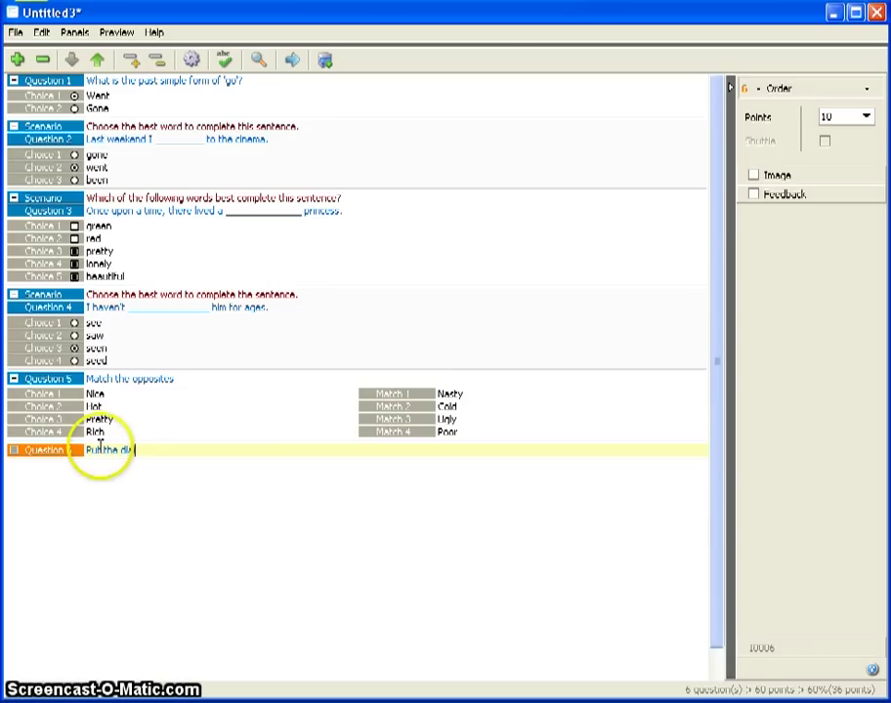
text(alogue into the correct order)
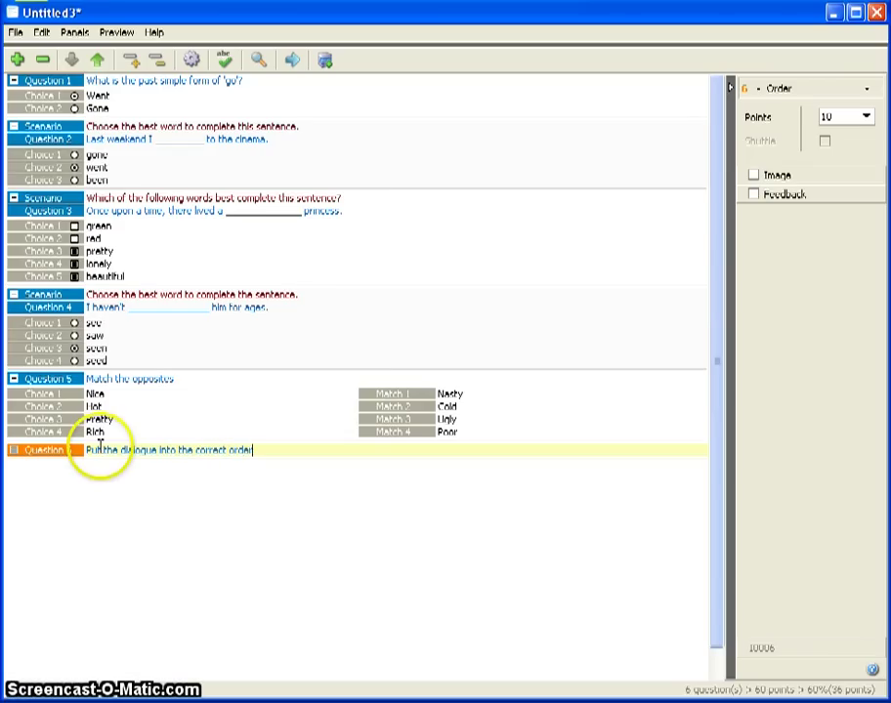
text(.)
key(Return)
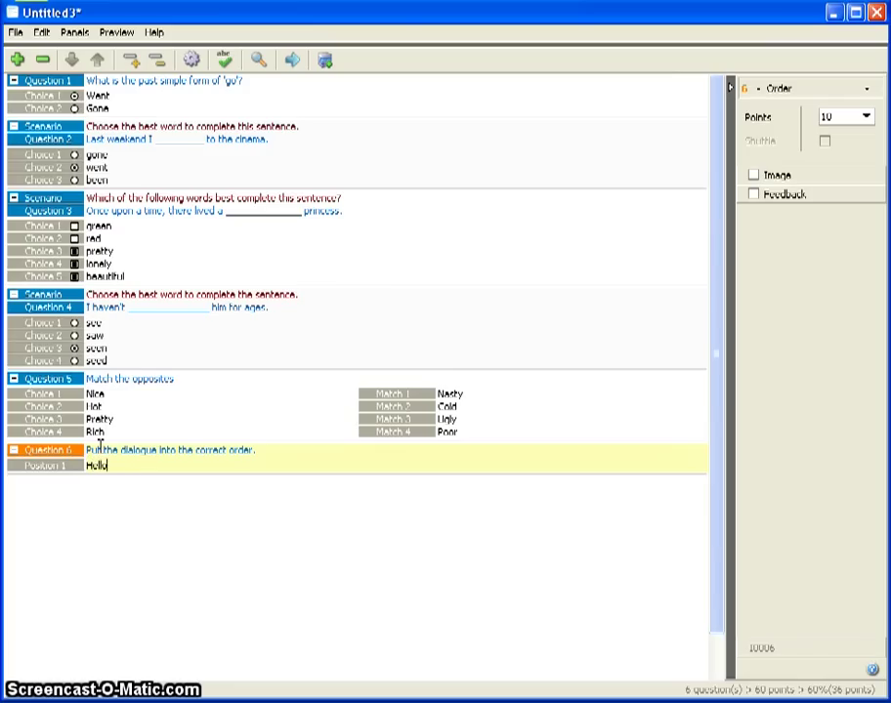
text(Hello, howe are you today?)
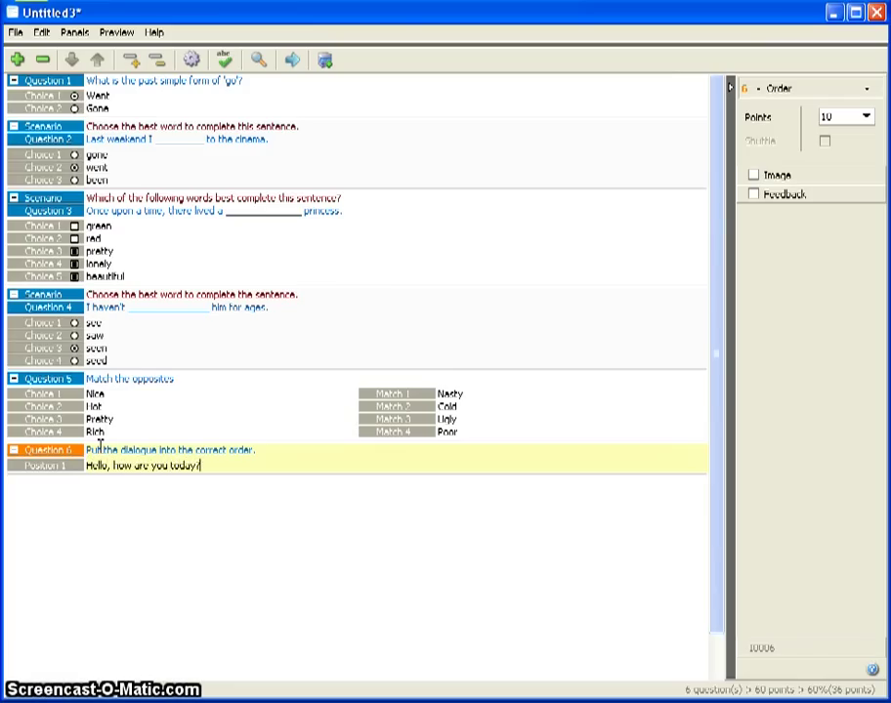
key(Return)
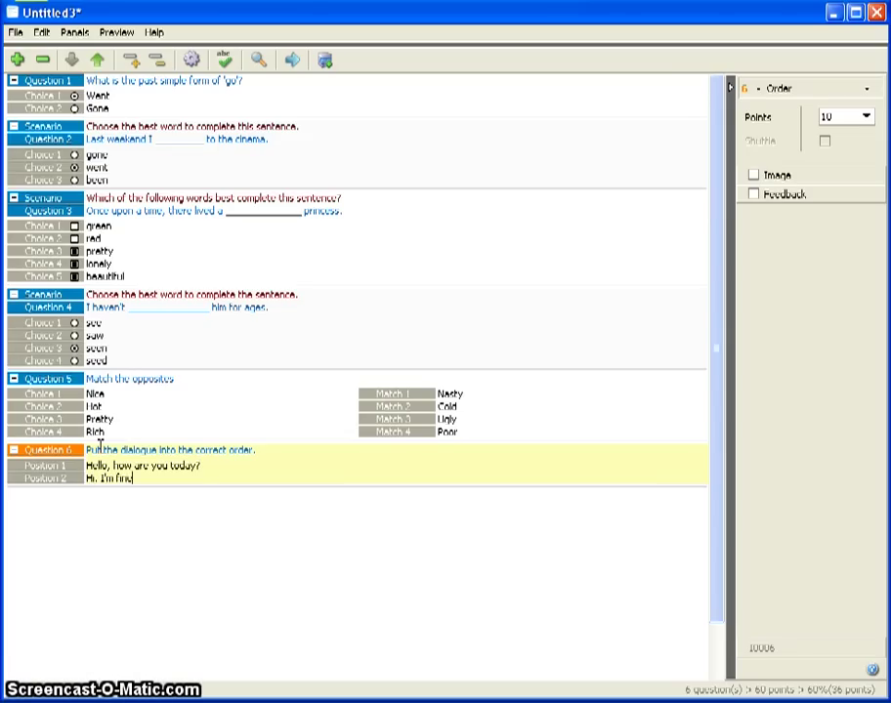
text(Hi, I'm fine thanks! And you?)
key(Return)
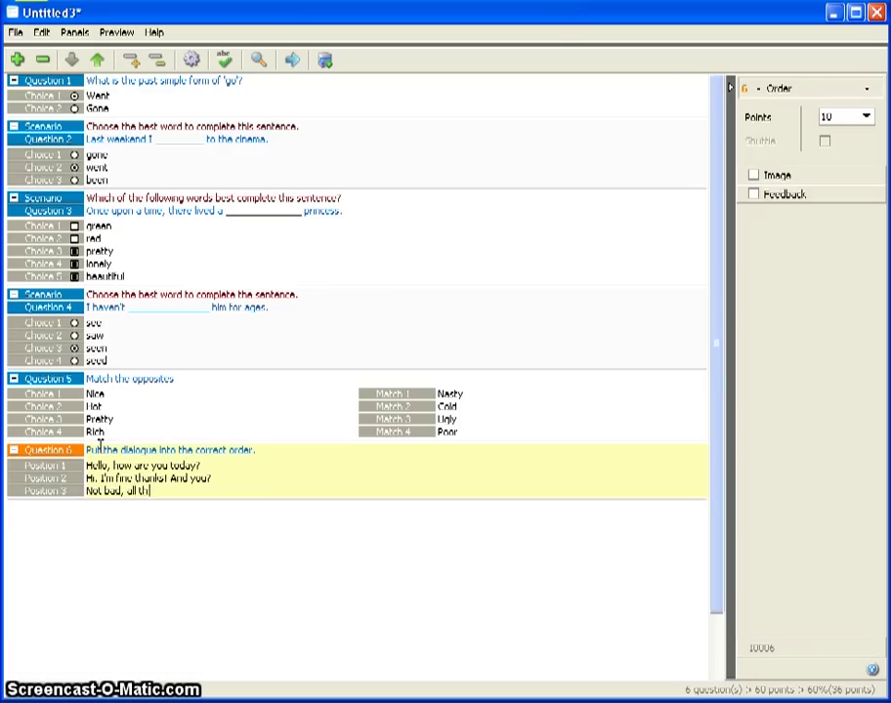
text(idered.)
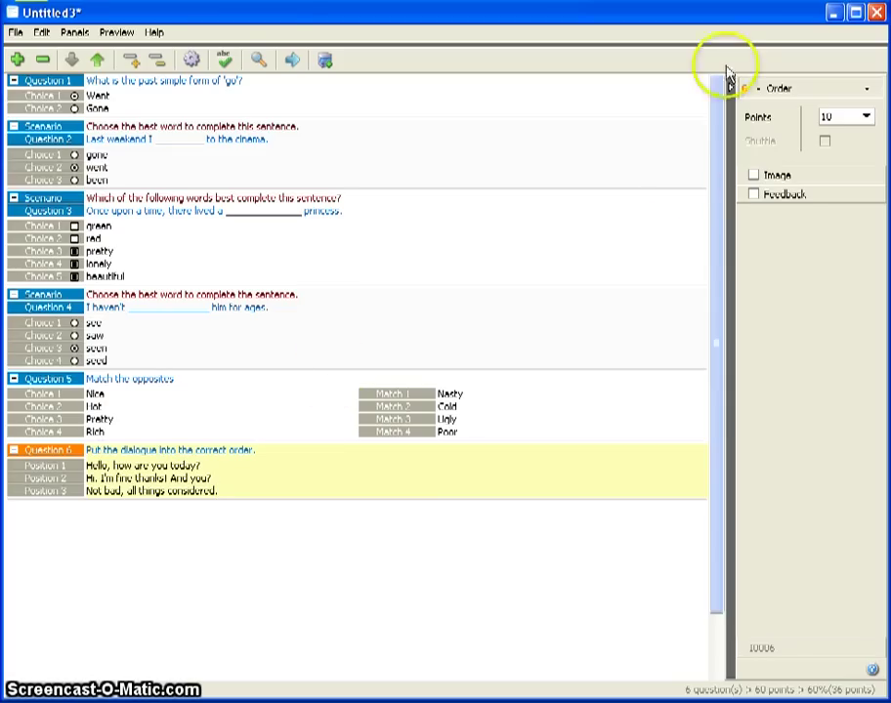
- Turn on feedback for Question 6 and allow 2 attempts
click(781, 195)
click(857, 223)
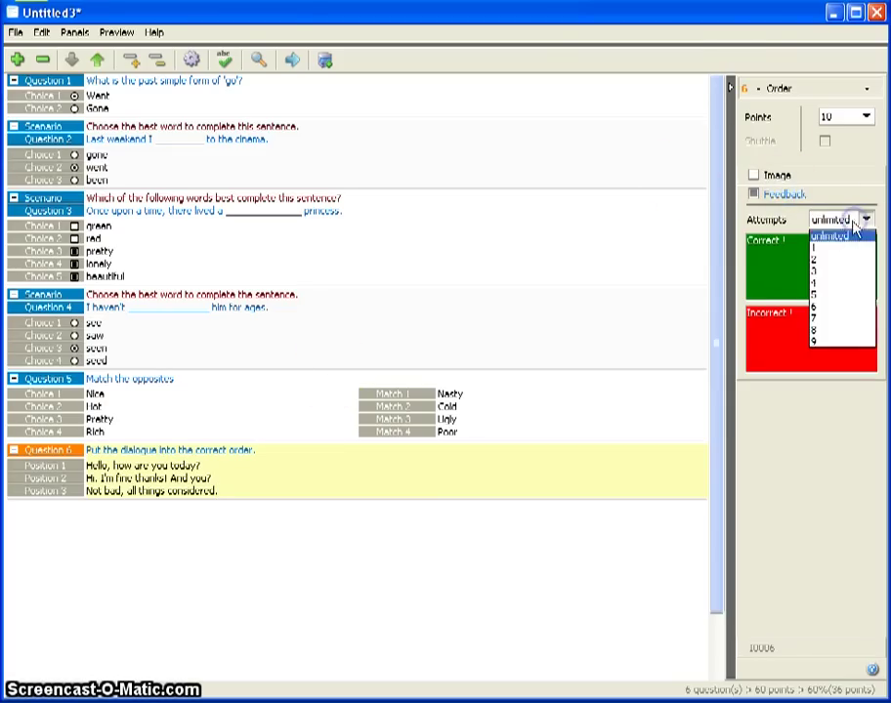
click(832, 260)
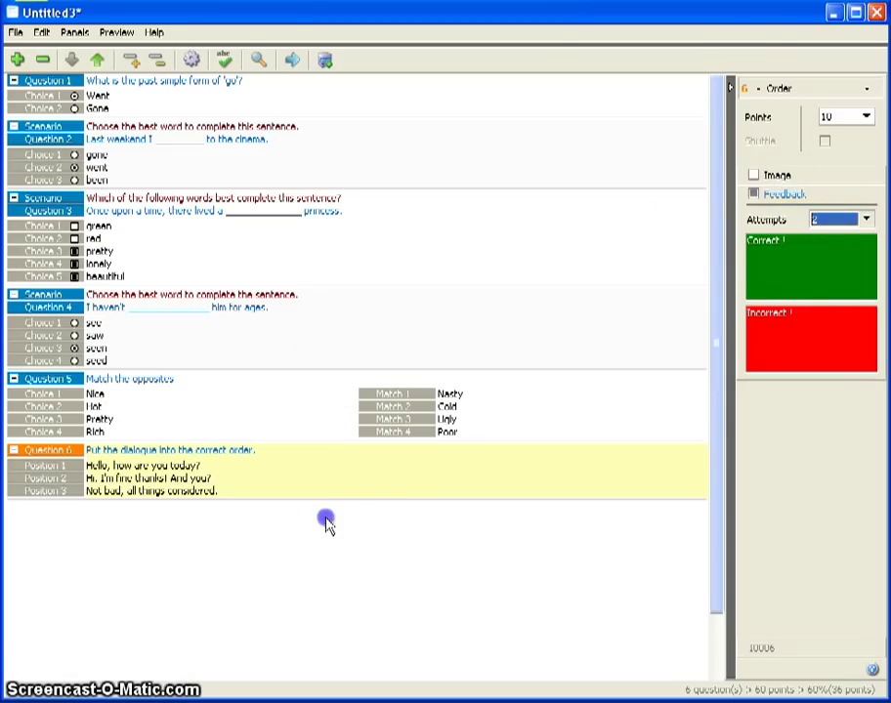
- Use Save As to store the quiz on the Desktop as test-quiz
click(17, 34)
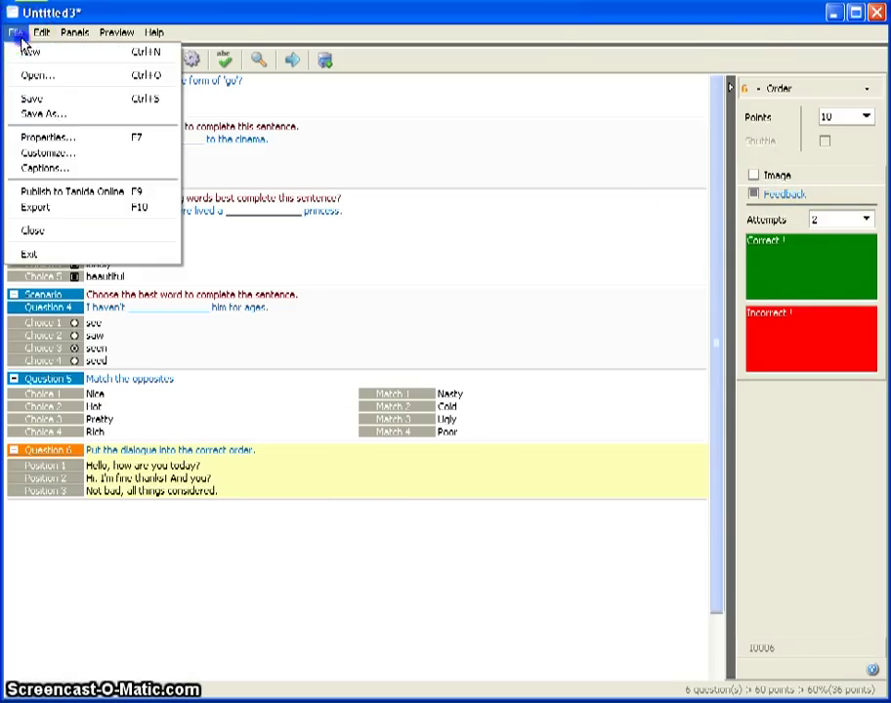
click(37, 101)
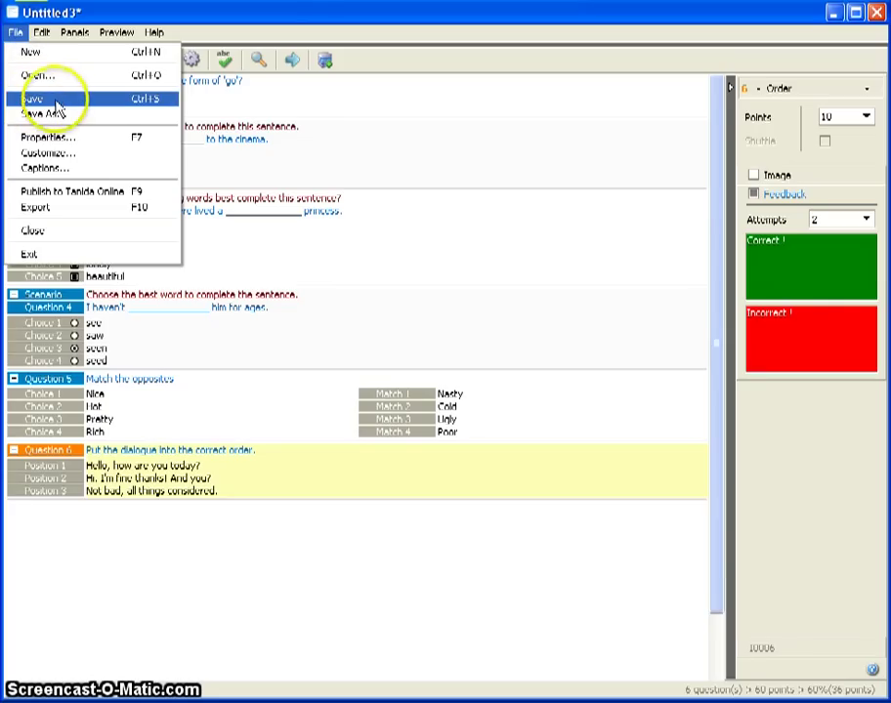
click(59, 114)
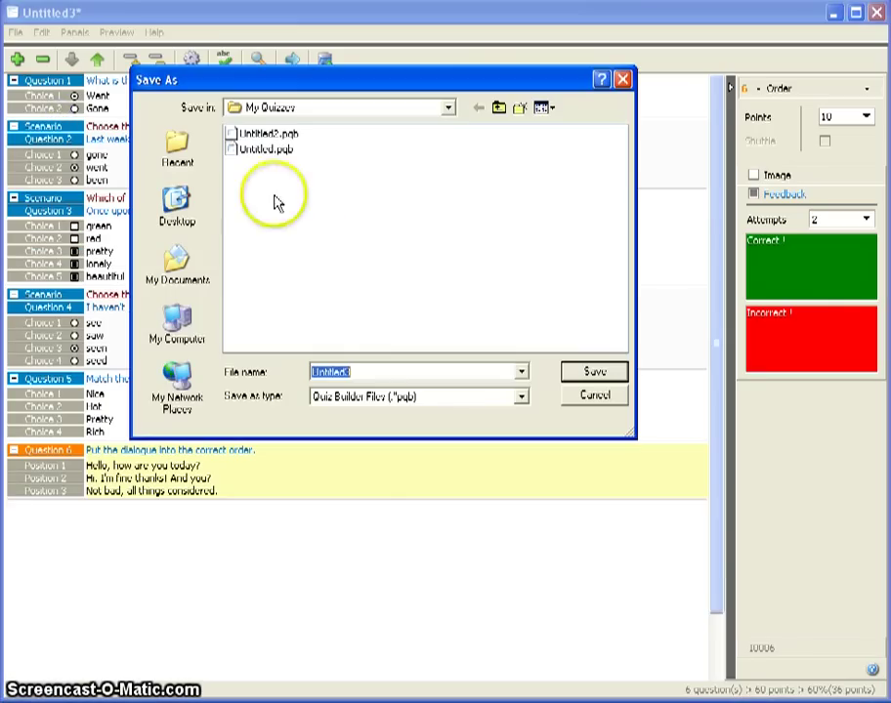
click(178, 210)
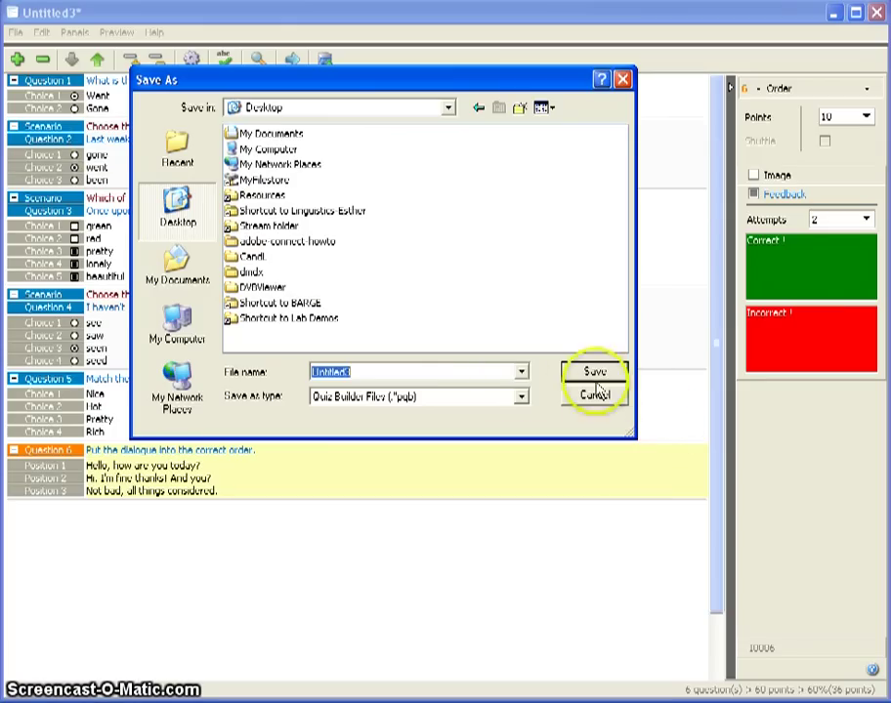
click(464, 373)
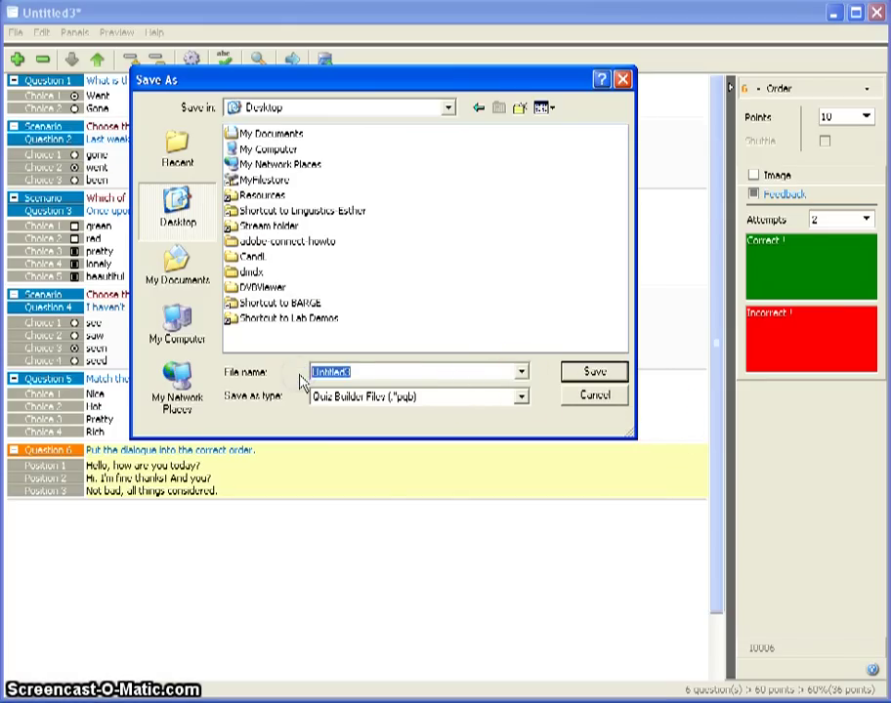
text(test)
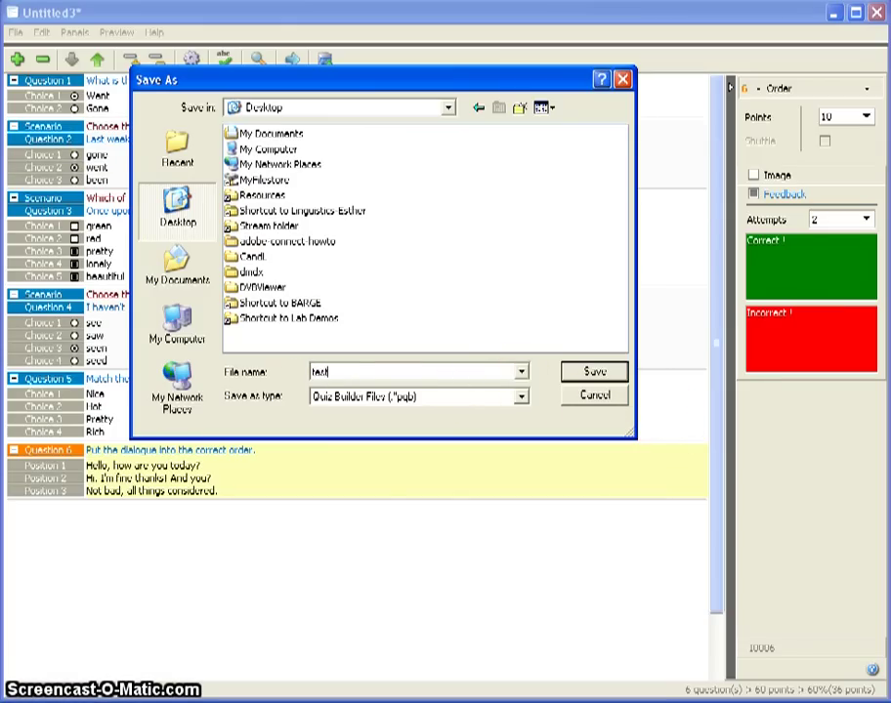
text(-quiz)
click(589, 372)
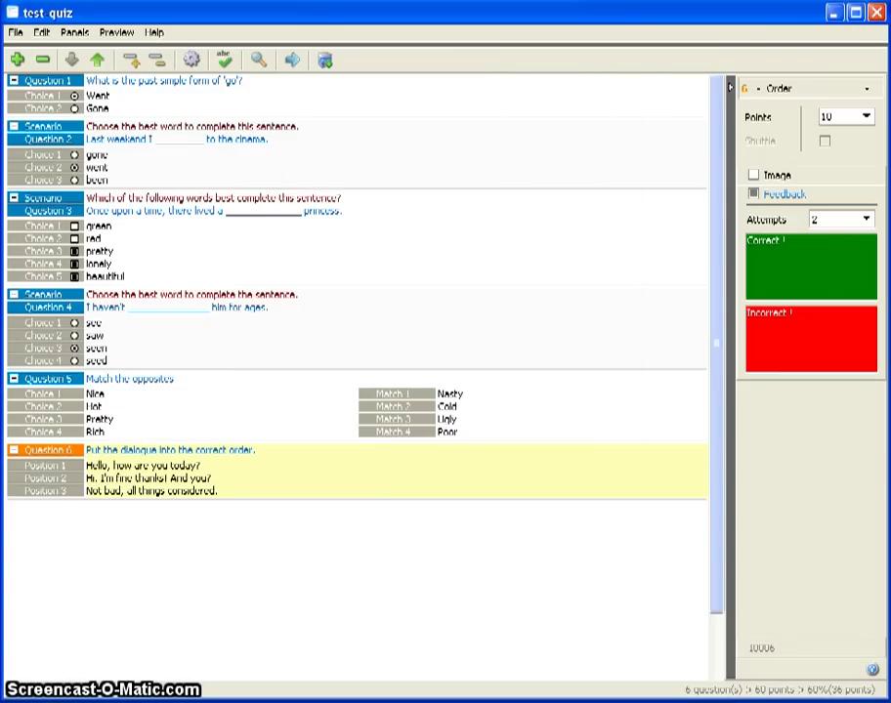
- In quiz Properties, start the introduction text with 'Try my' above the instructions
click(15, 33)
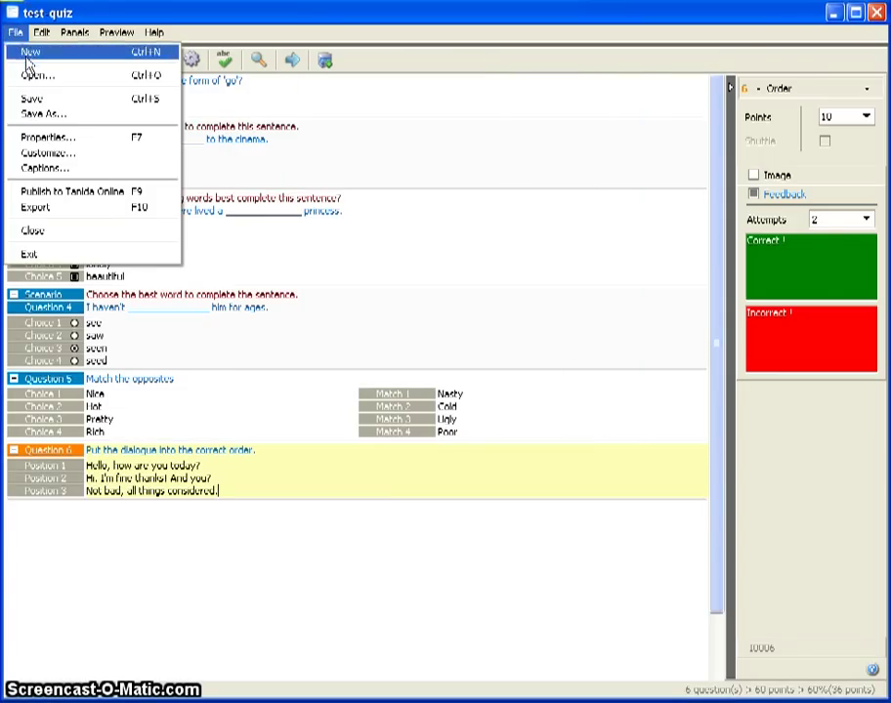
click(53, 144)
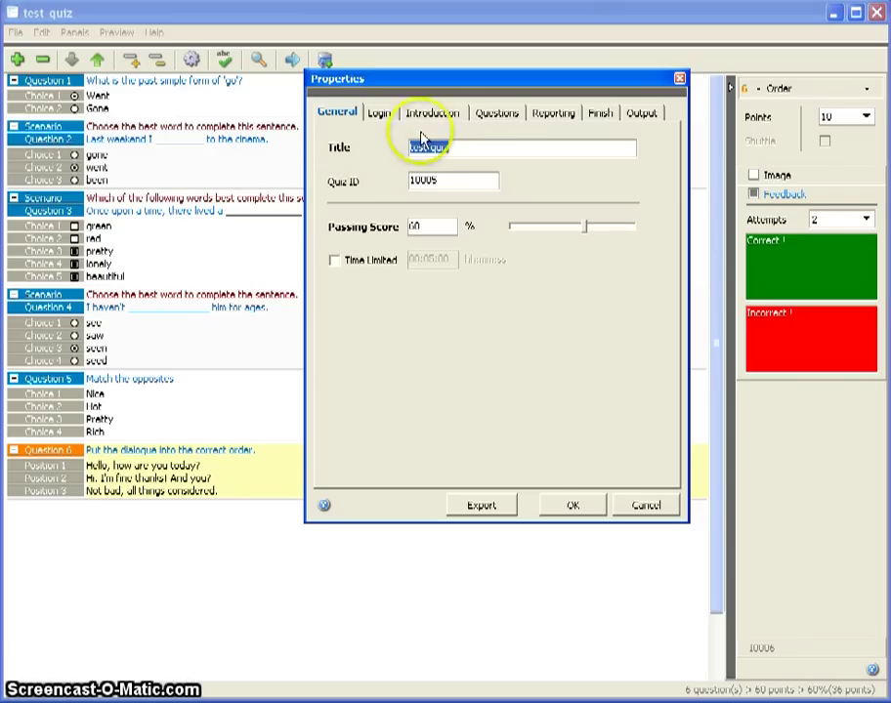
click(381, 113)
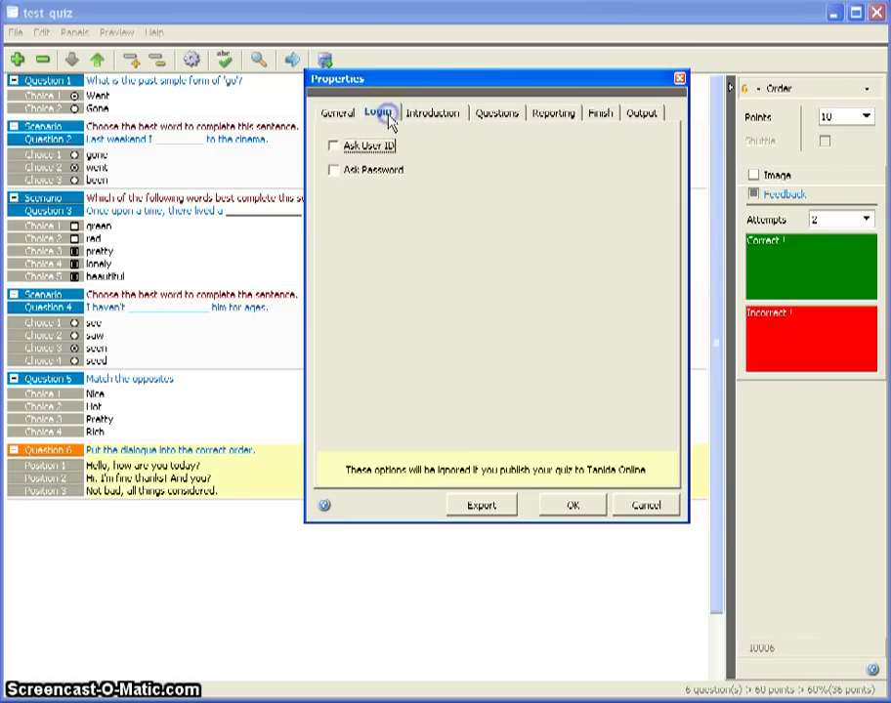
click(338, 115)
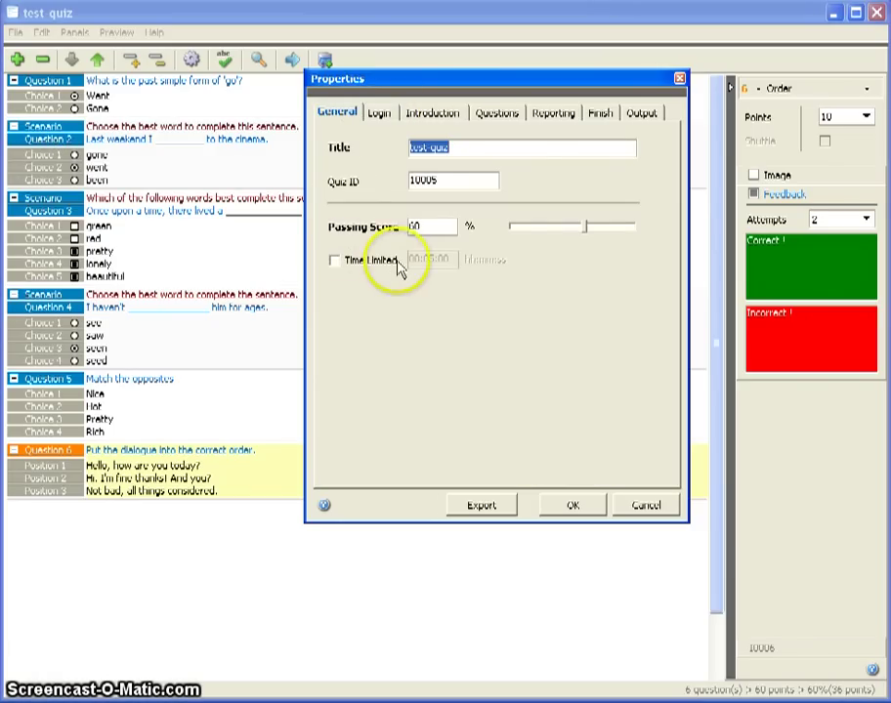
click(381, 115)
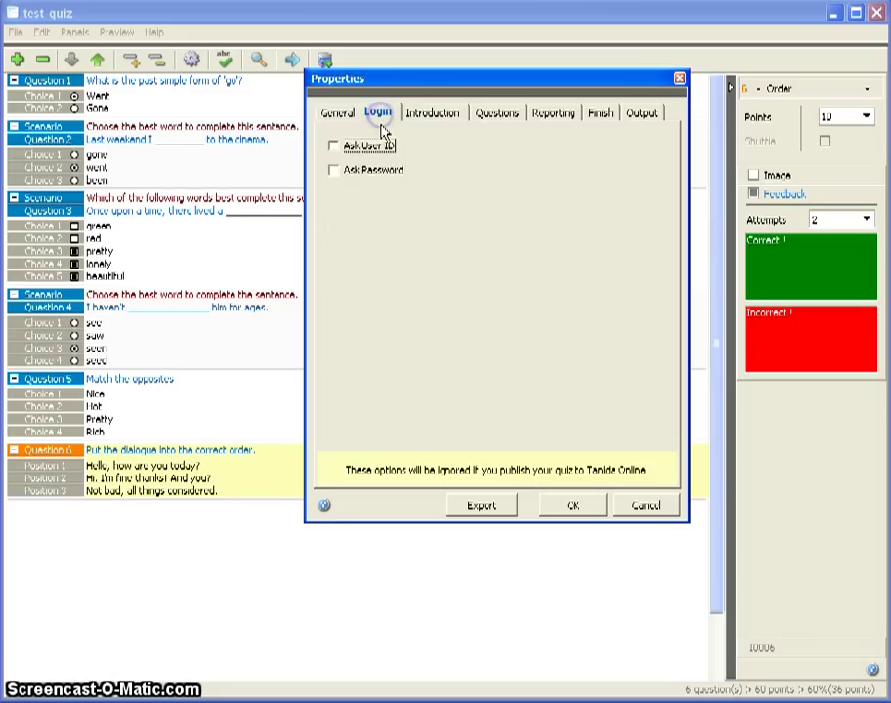
click(447, 119)
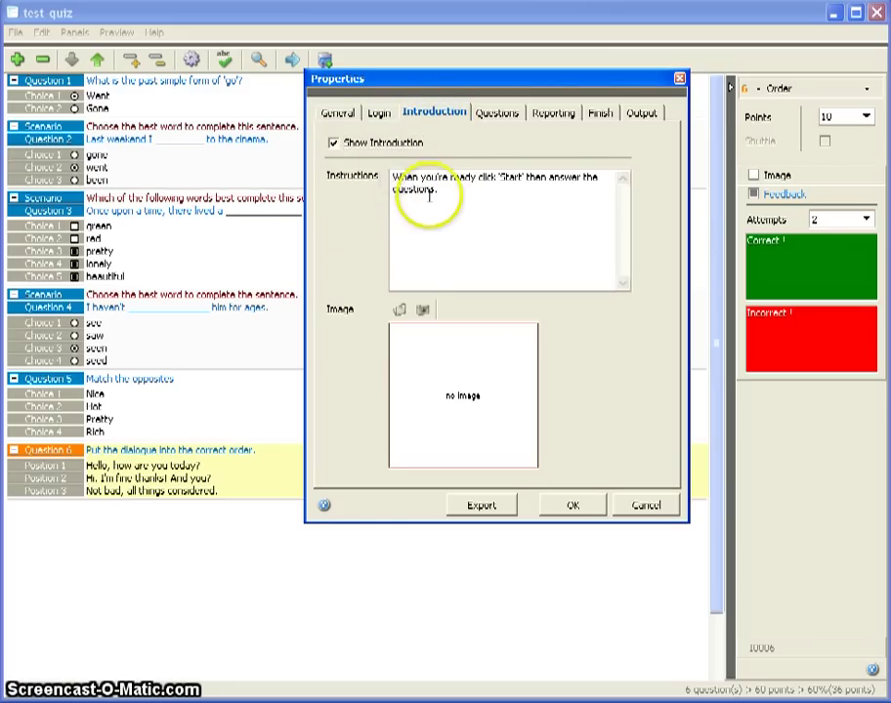
key(Return)
key(Return)
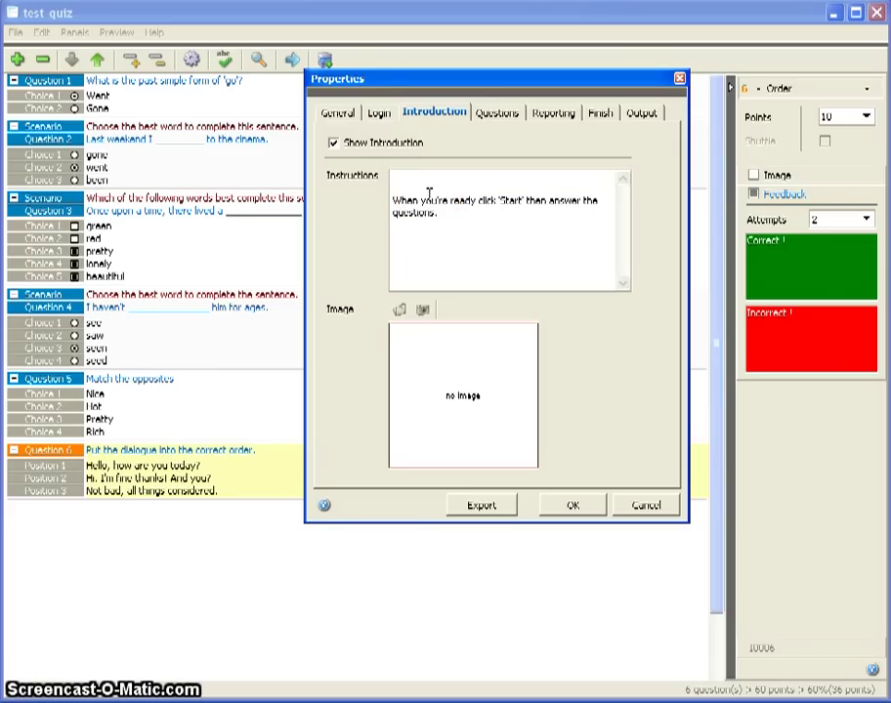
text(Try my grammar quiz)
- Uncheck 'Allow 15 minutes break' in the Questions settings
click(496, 115)
click(425, 115)
click(335, 144)
click(335, 143)
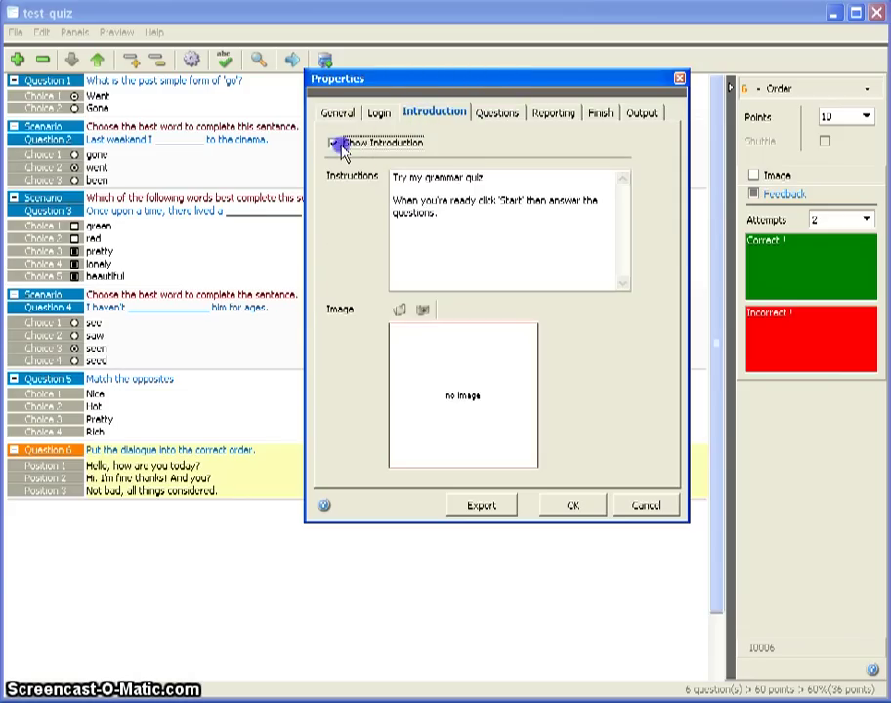
click(501, 116)
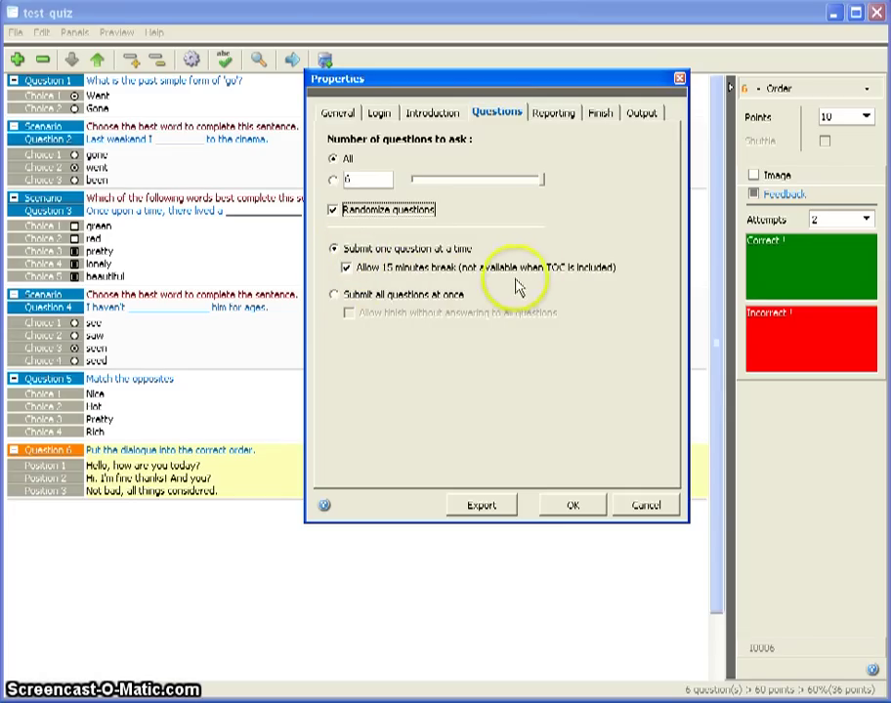
click(346, 266)
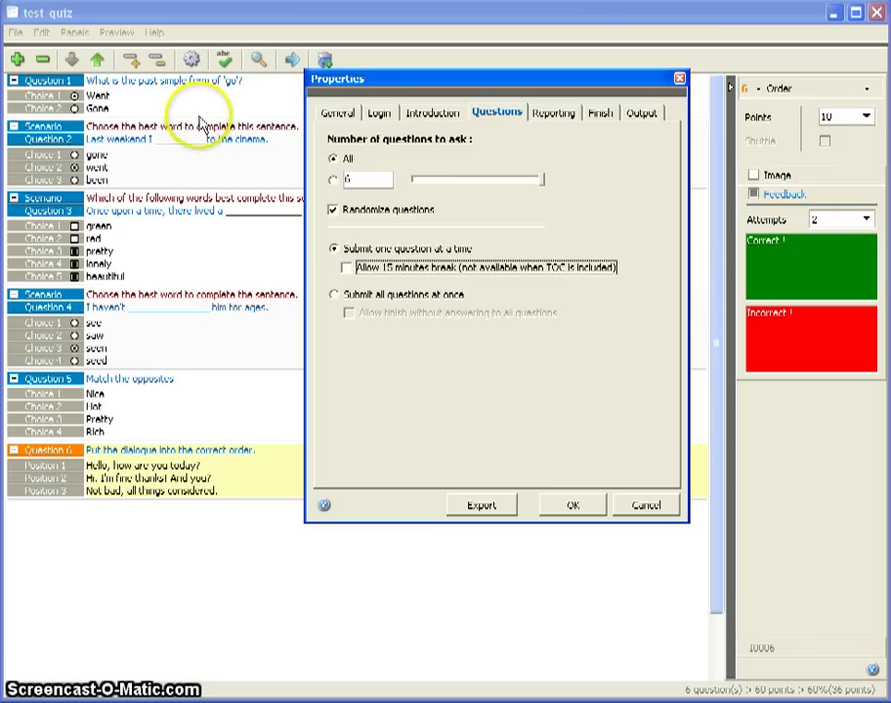
- Move through the Reporting and Finish tabs to the Output settings showing Flash (SWF)
click(561, 113)
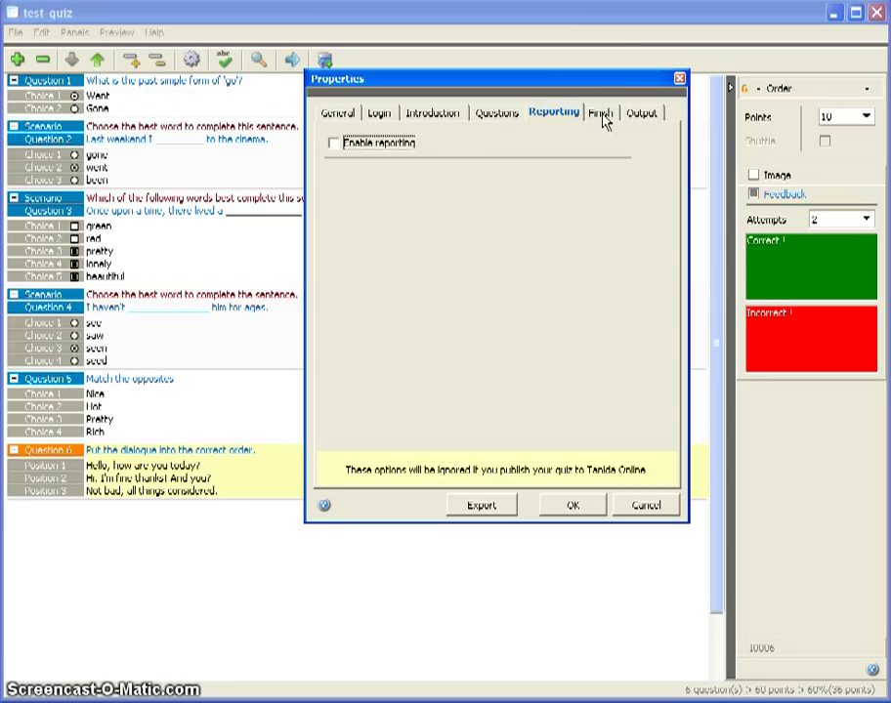
drag(618, 81, 536, 72)
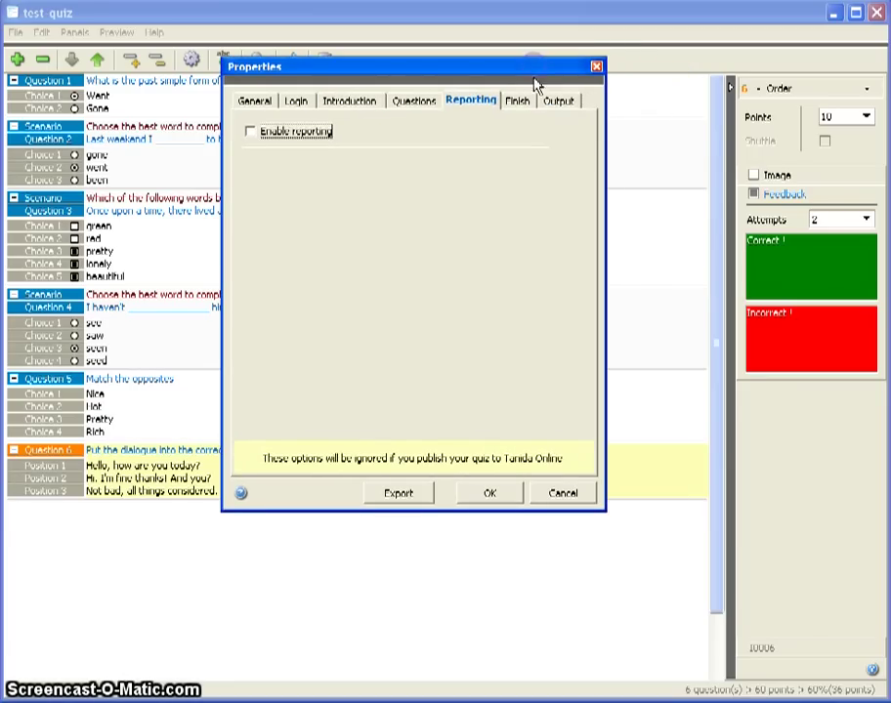
click(525, 105)
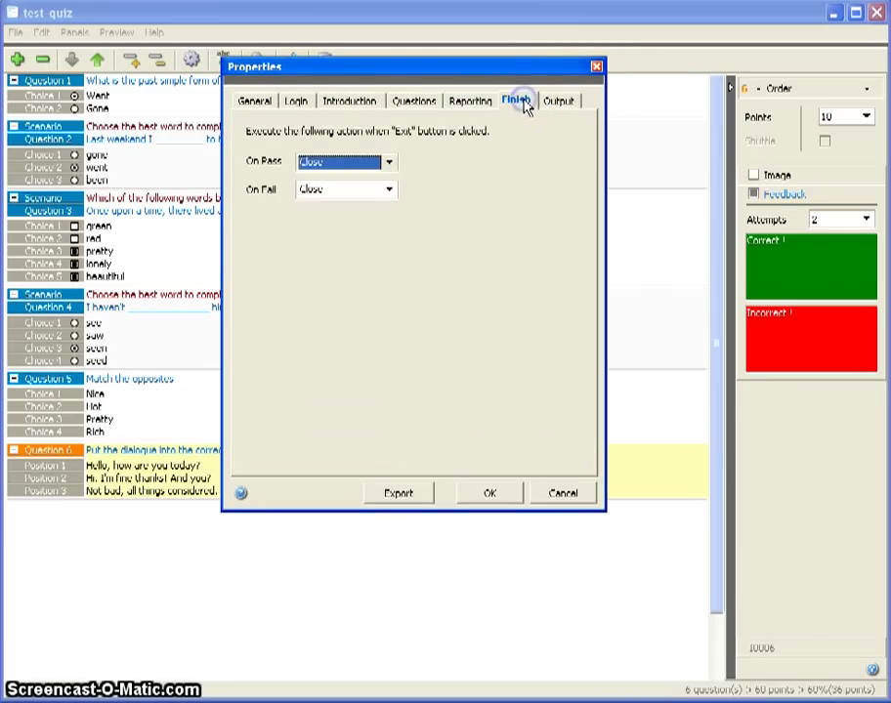
click(564, 106)
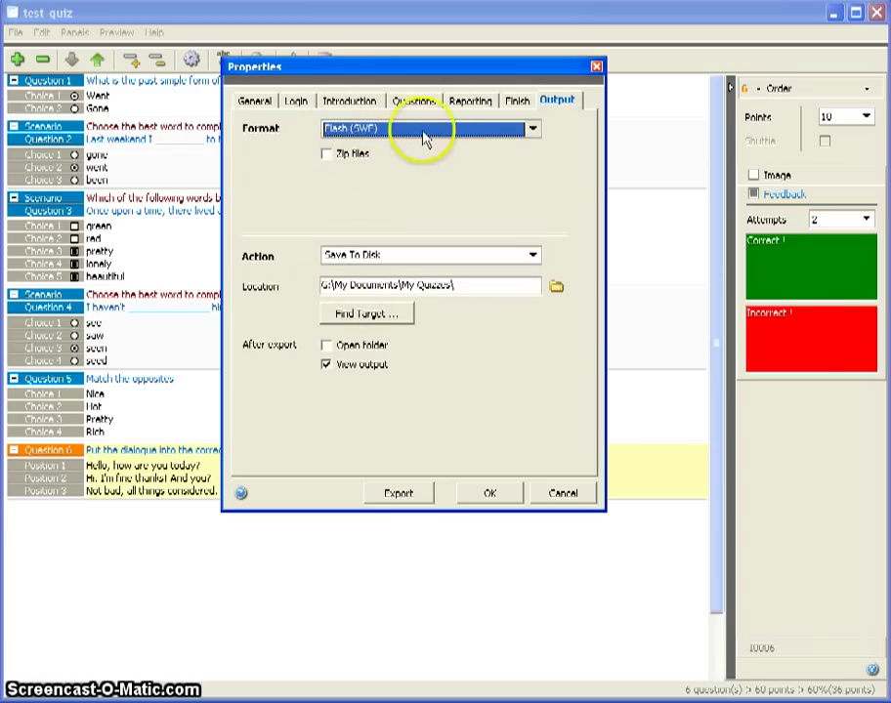
- Keep Flash (SWF) format, set the output location to Desktop, and confirm Properties with OK
click(532, 128)
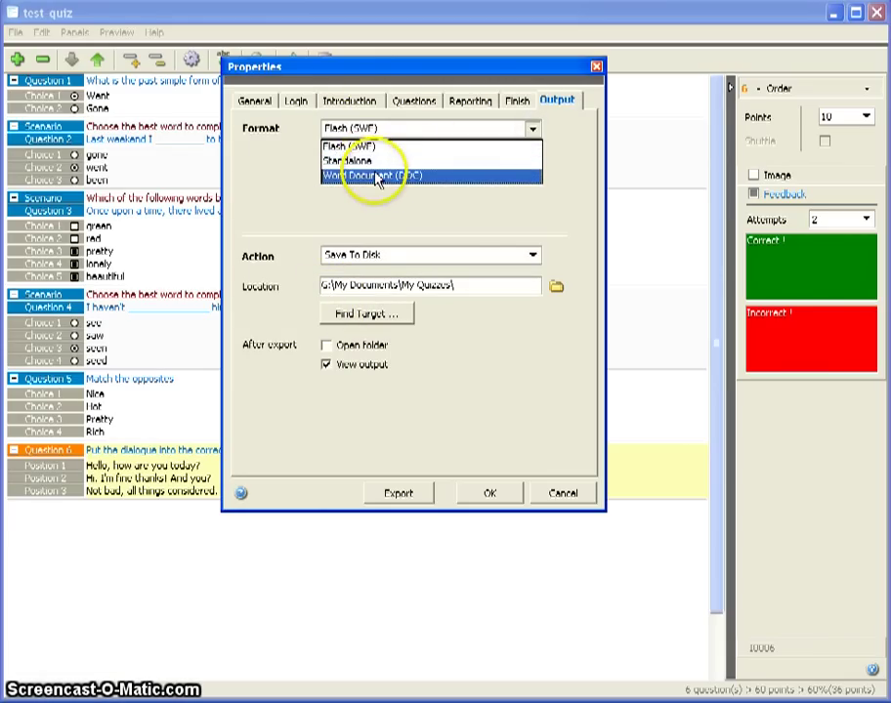
click(546, 147)
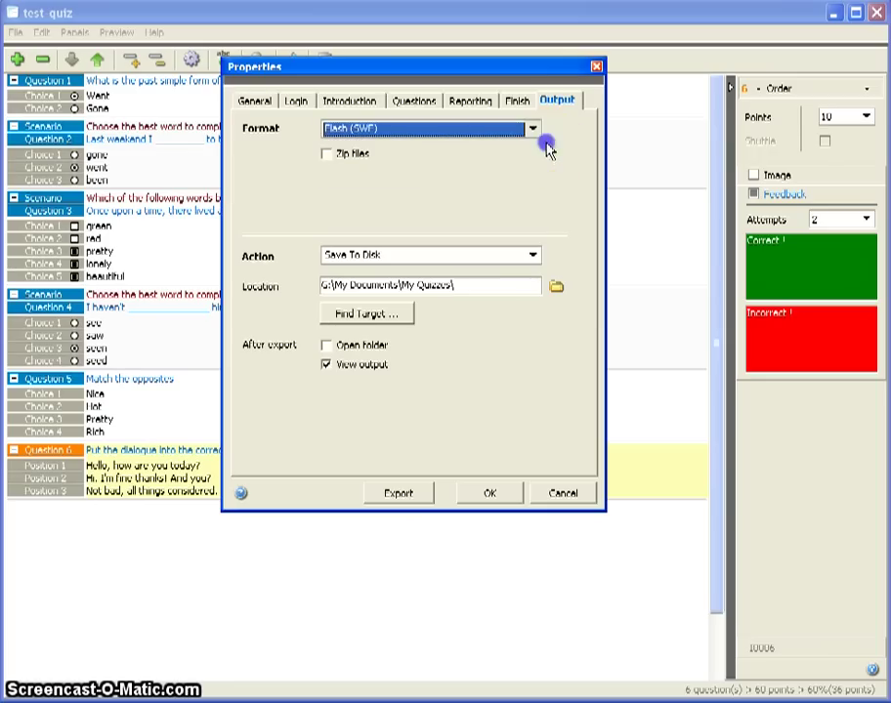
click(554, 287)
drag(502, 351, 500, 286)
click(297, 276)
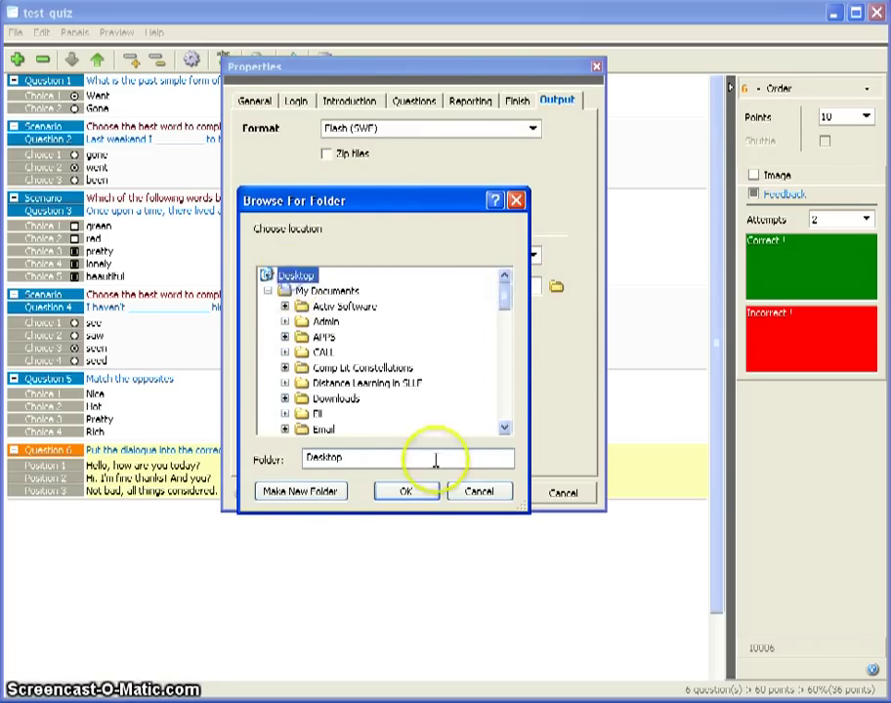
click(405, 491)
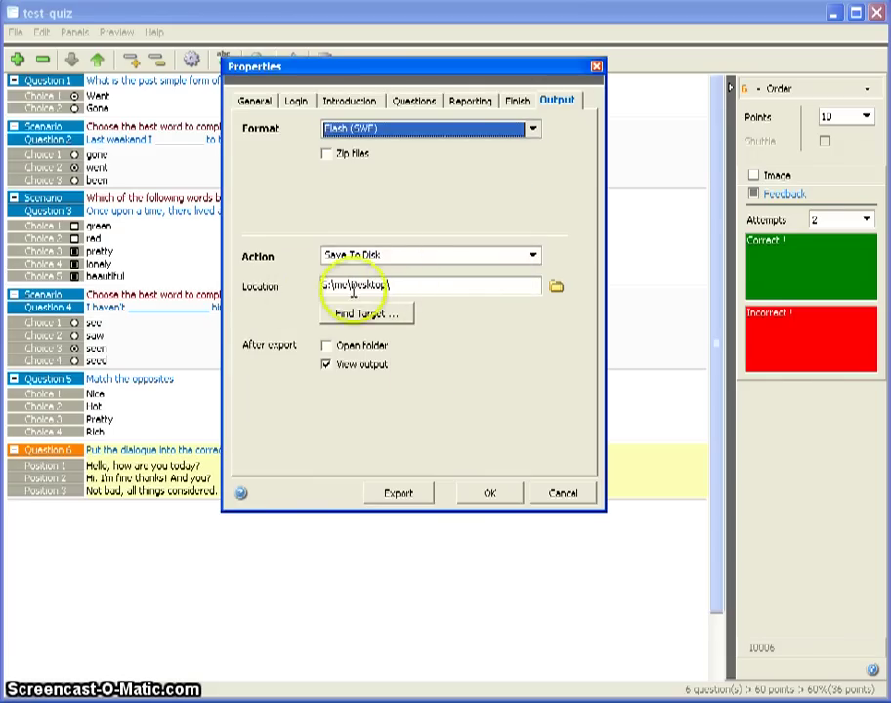
click(489, 494)
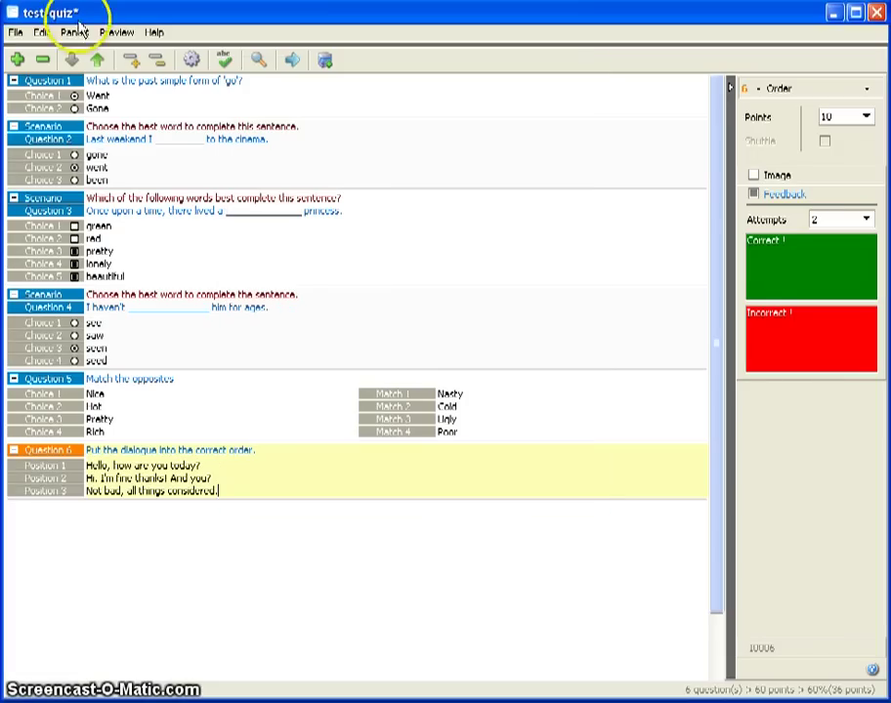
- In the Customize dialog, change the quiz style to Jewel
click(17, 33)
click(49, 137)
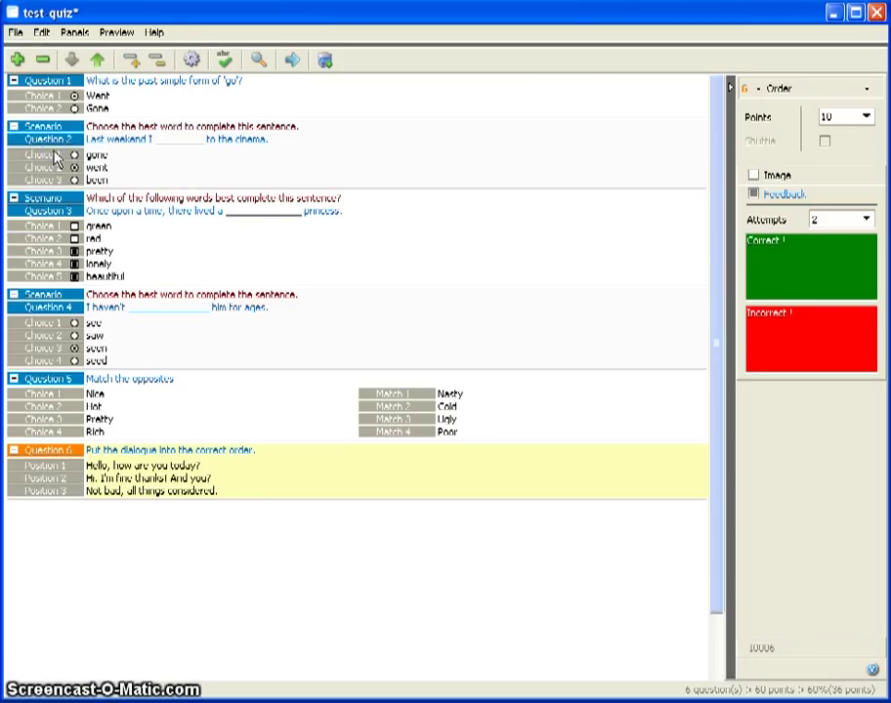
drag(12, 2, 643, 284)
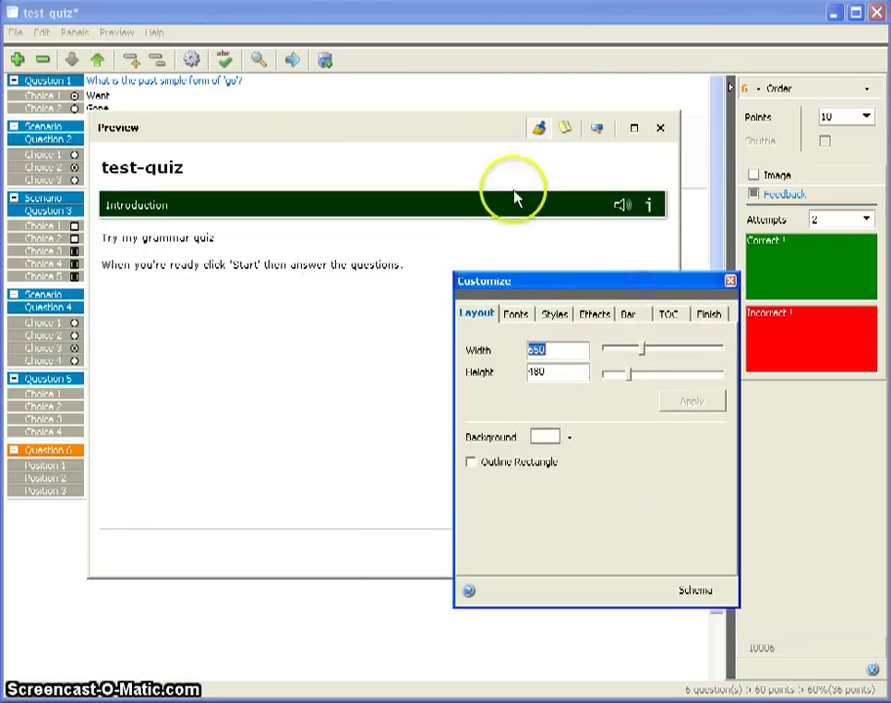
drag(482, 135, 482, 111)
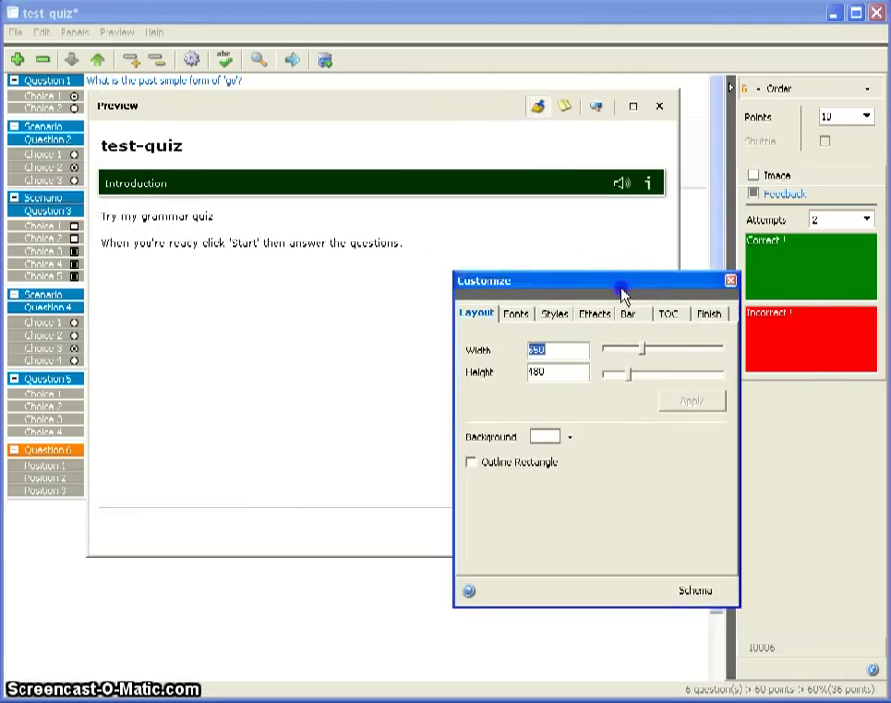
drag(622, 293, 749, 258)
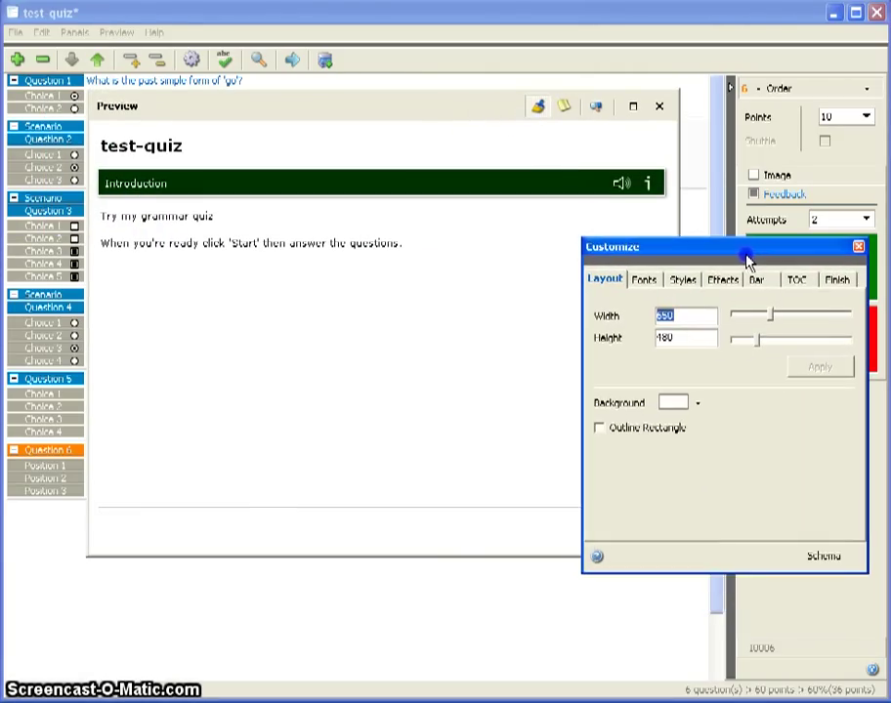
click(650, 285)
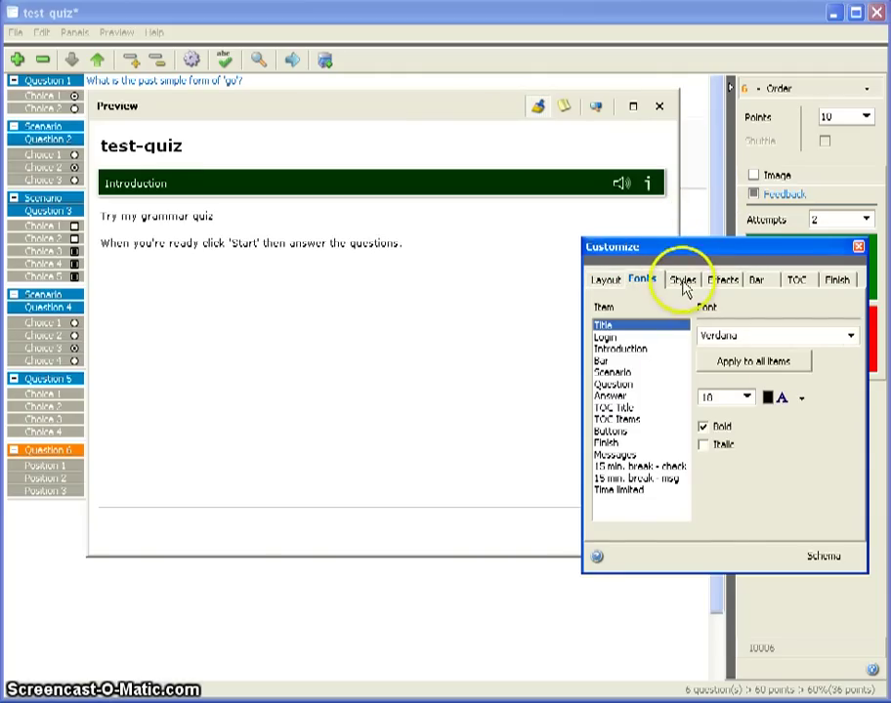
click(684, 283)
click(704, 365)
- Remove the Audio and Info icons from the bar, close the dialogs, and export the quiz
click(720, 284)
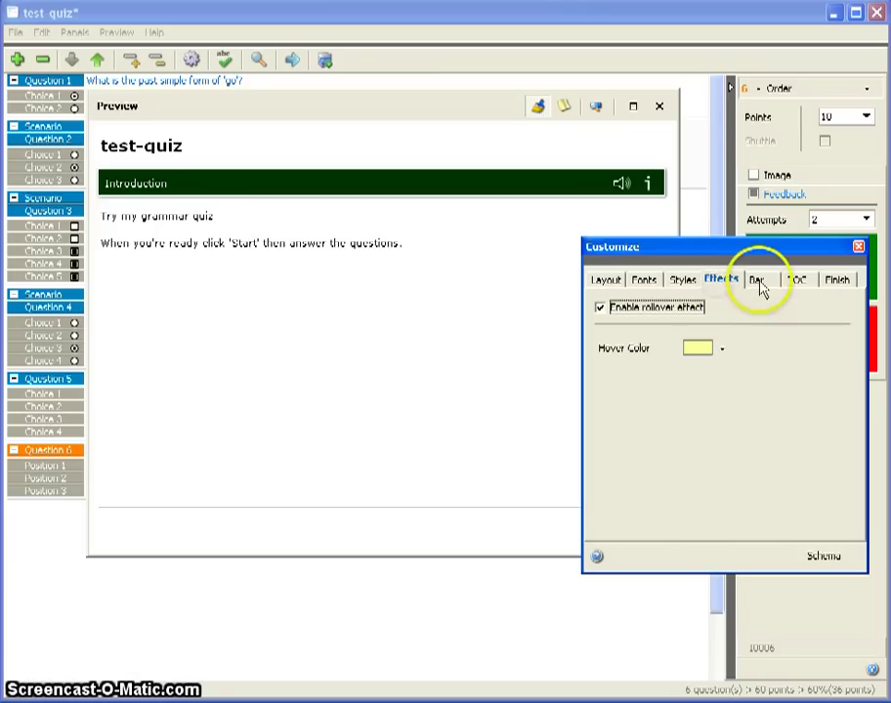
click(762, 283)
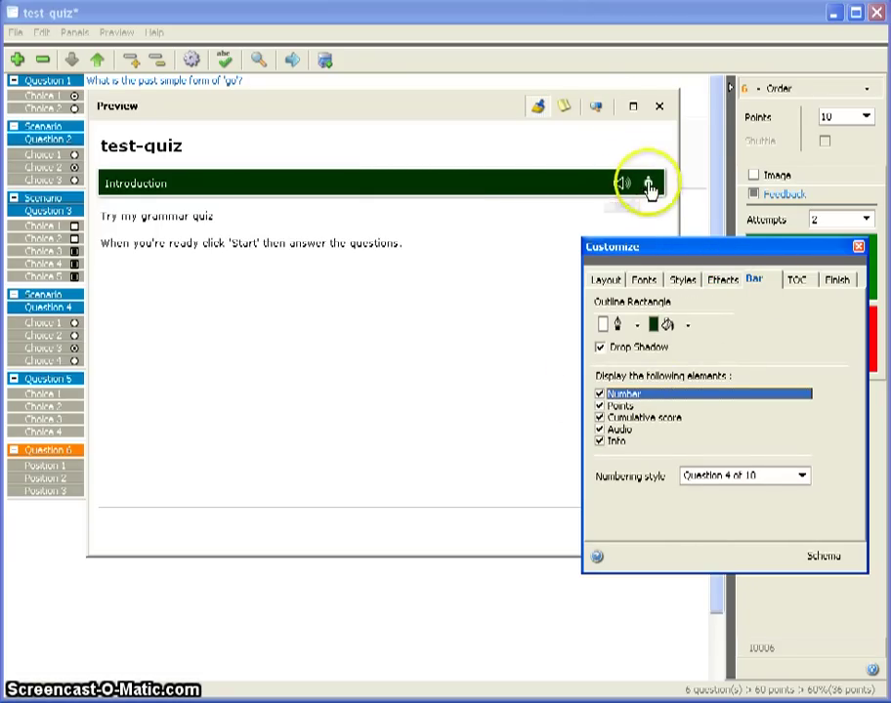
click(602, 430)
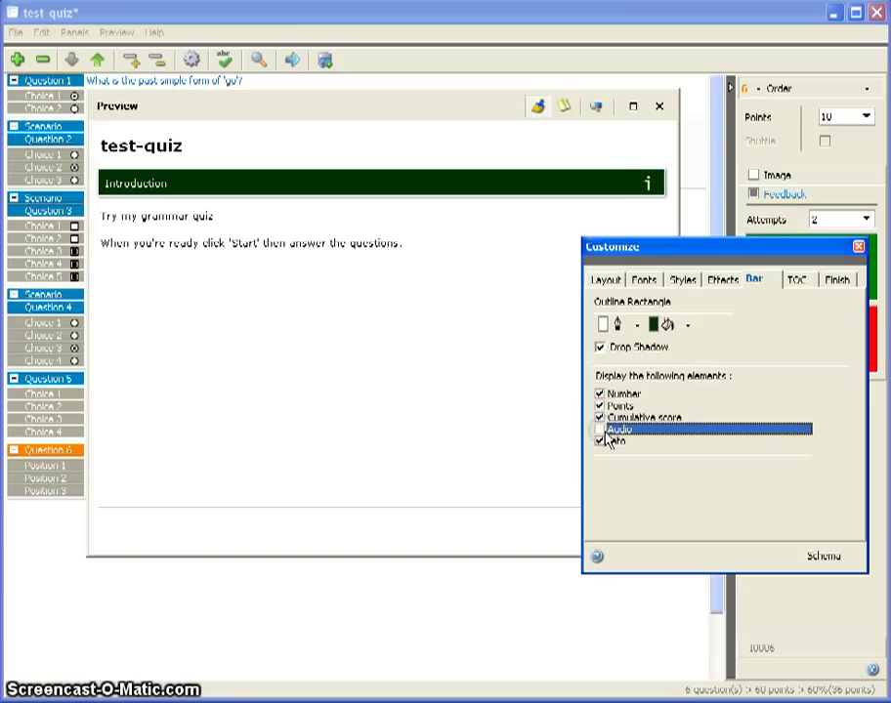
click(601, 441)
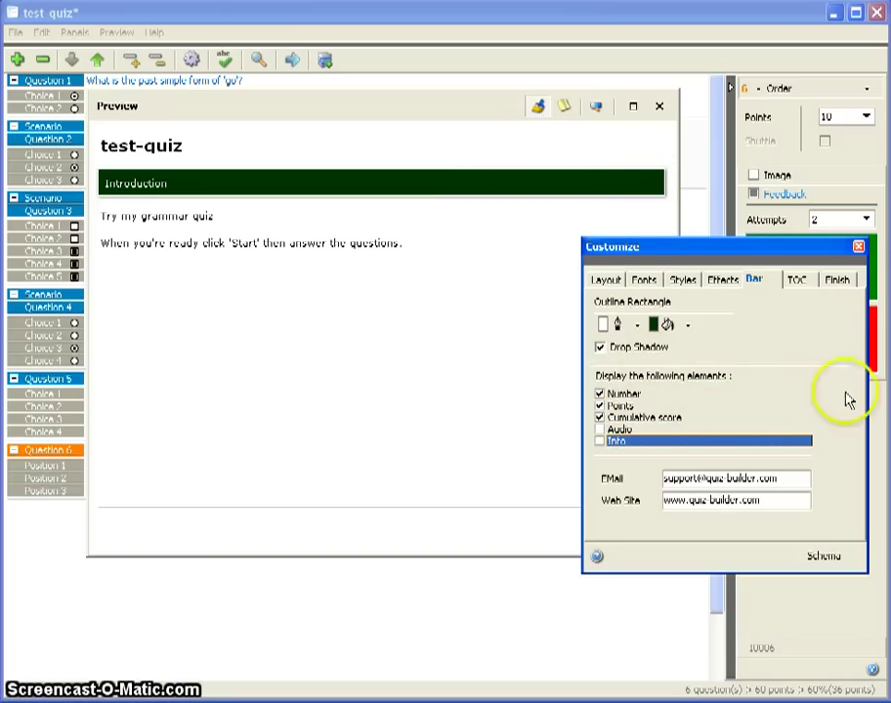
click(849, 283)
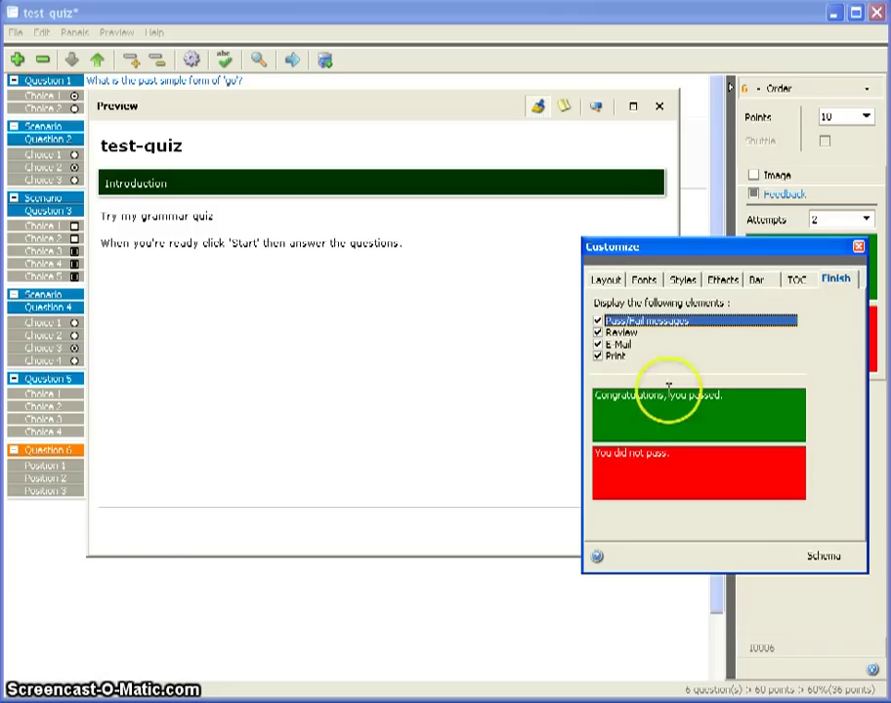
click(857, 248)
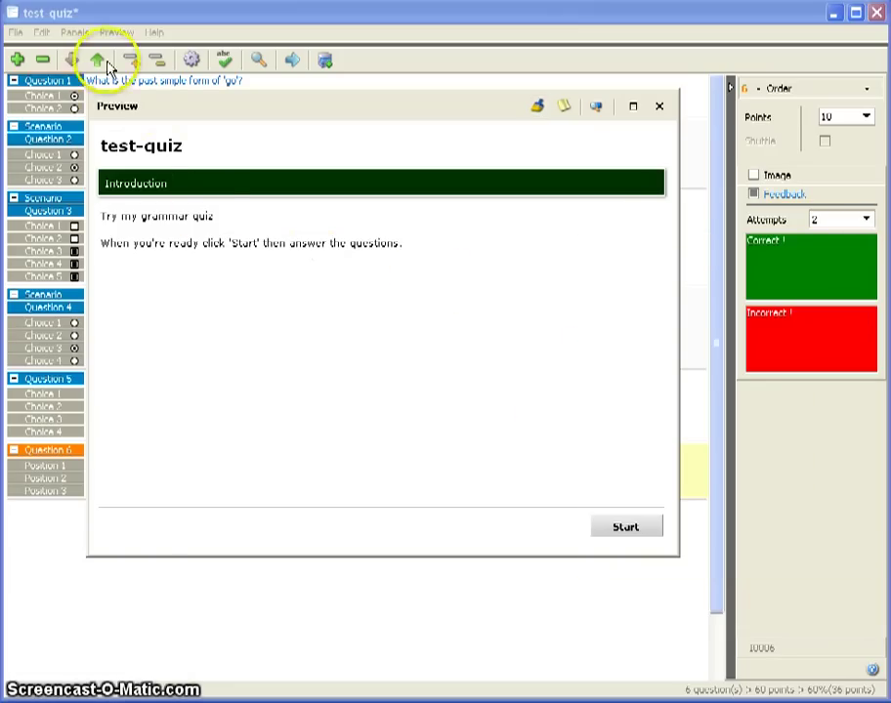
click(658, 106)
click(12, 29)
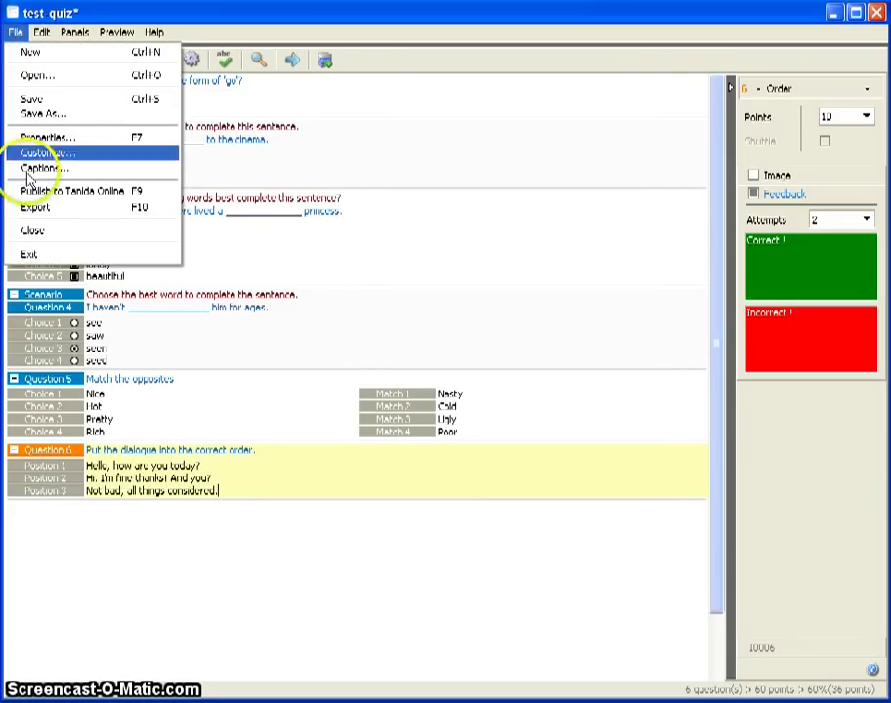
click(44, 210)
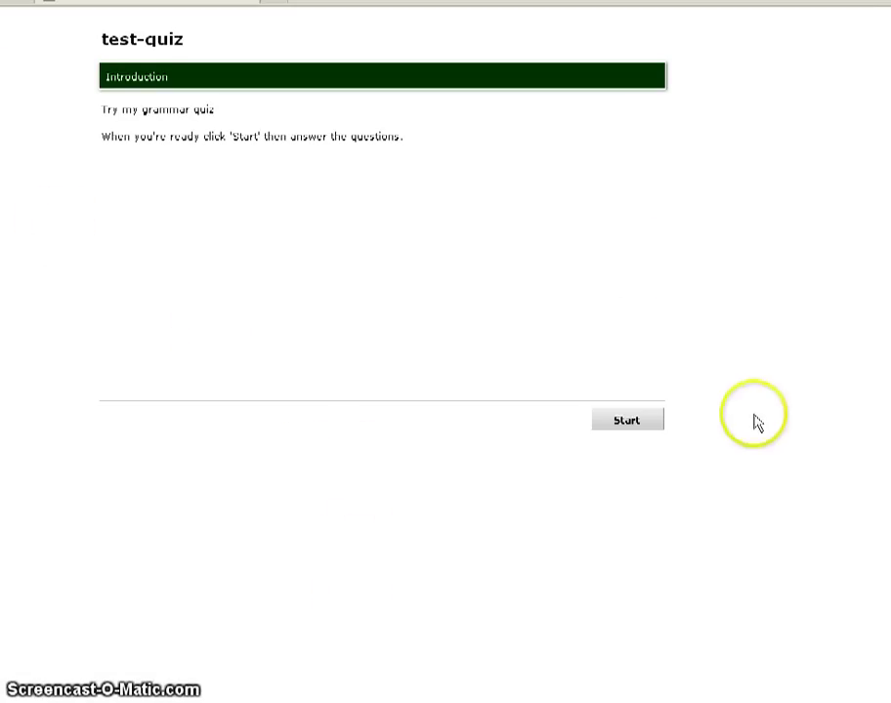
- Start the quiz, submit lonely, pretty and beautiful for question 1, and continue to question 2
click(625, 422)
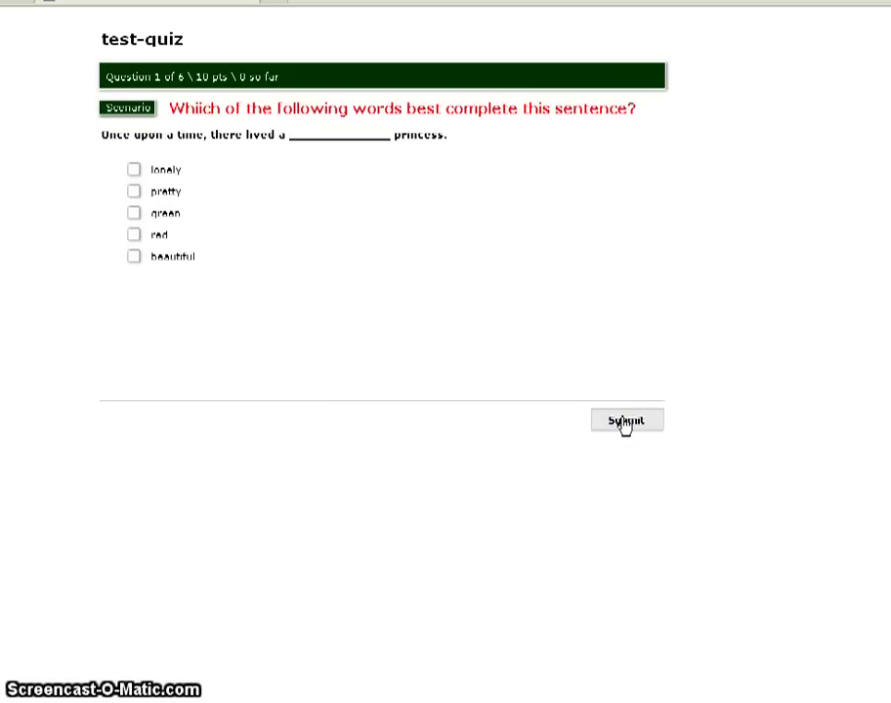
click(175, 172)
click(172, 189)
click(177, 240)
click(611, 422)
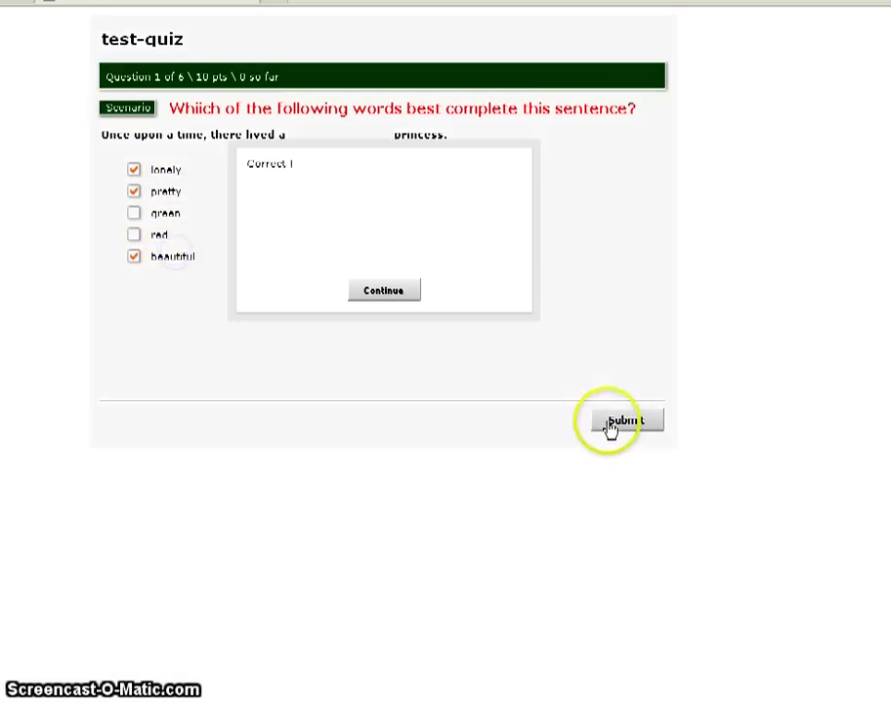
click(390, 293)
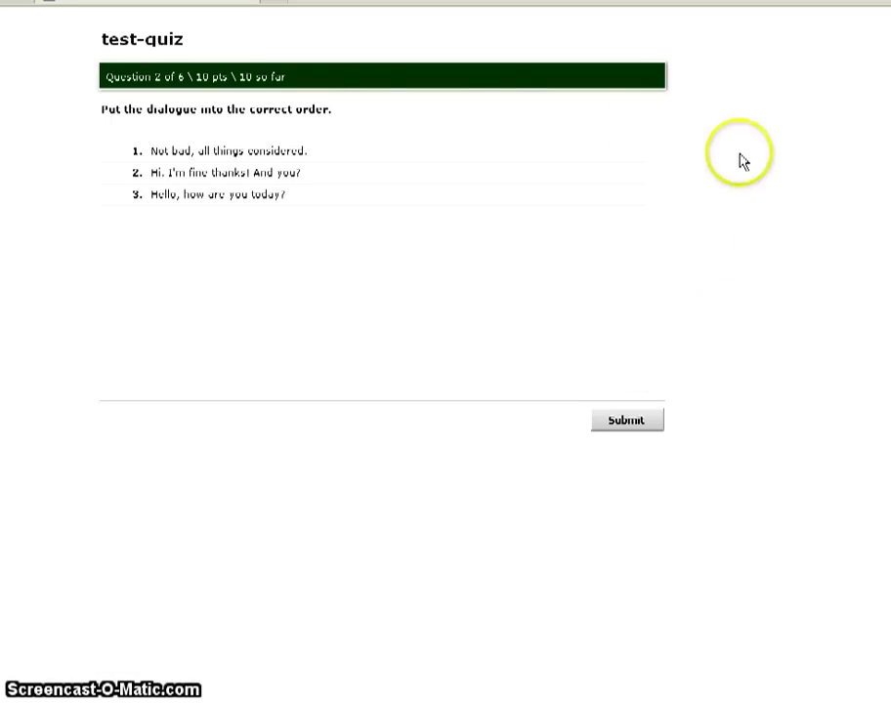